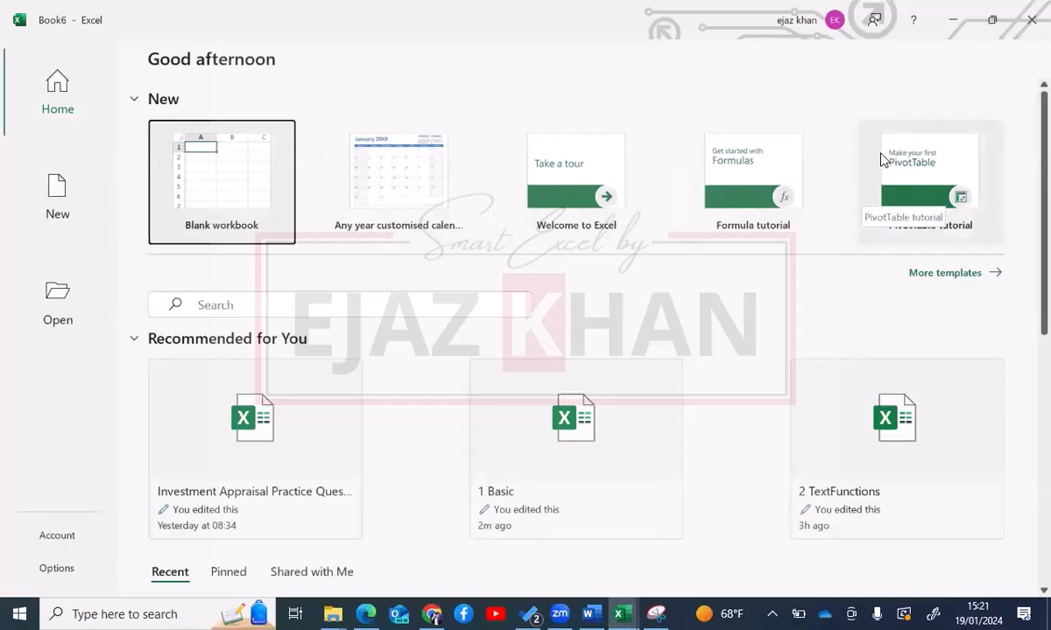
- Create a blank workbook and switch to the open 1 Basic workbook
{"action": "left_click", "coordinate": [223, 185]}
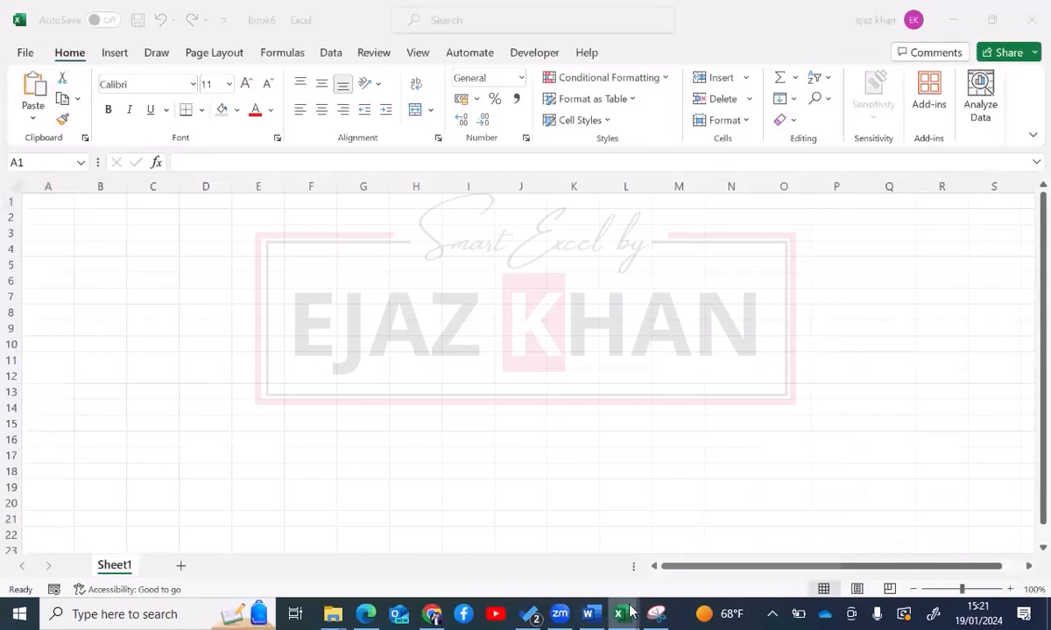
{"action": "mouse_move", "coordinate": [631, 611]}
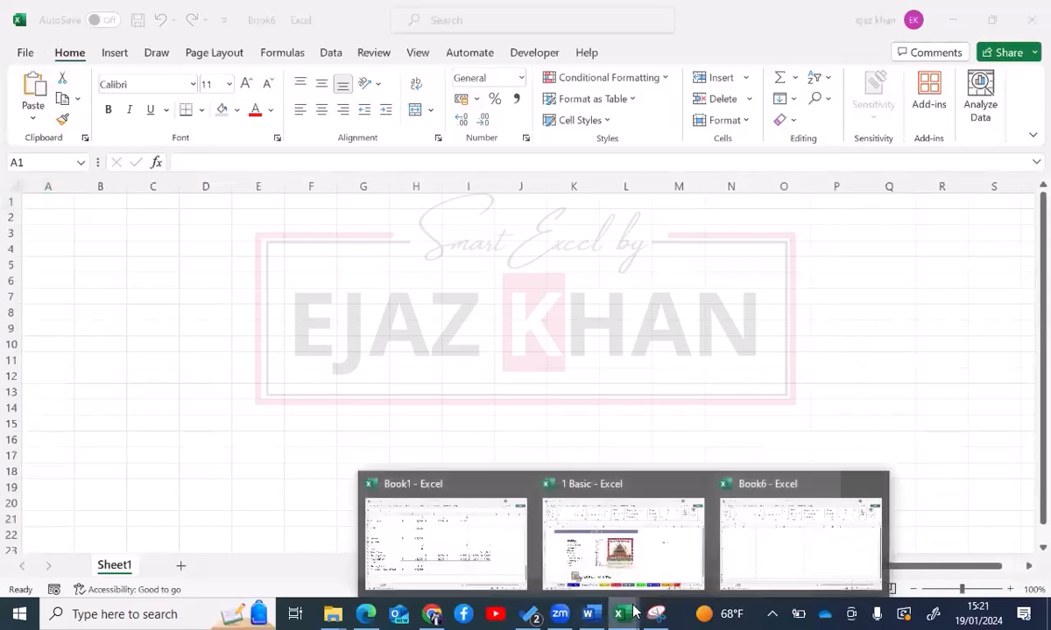
{"action": "left_click", "coordinate": [595, 544]}
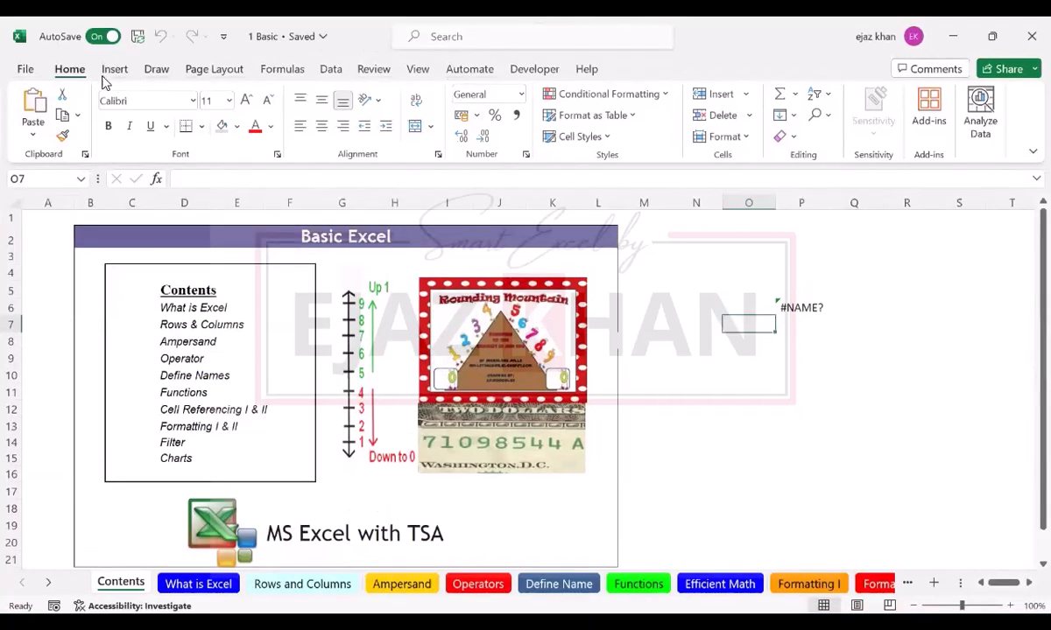
{"action": "left_click", "coordinate": [70, 70]}
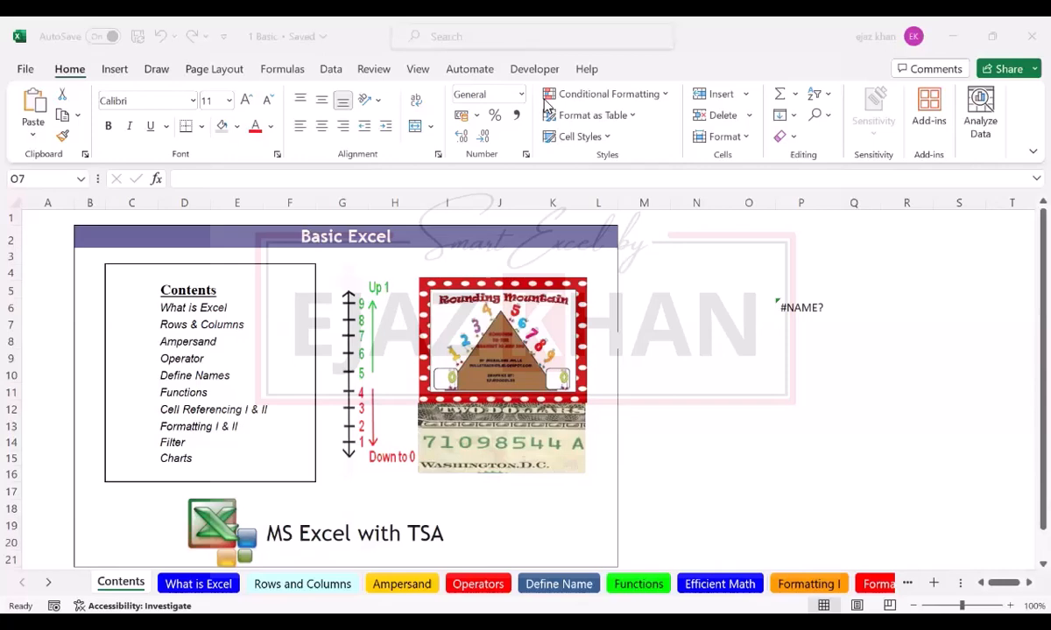
{"action": "left_click", "coordinate": [115, 70]}
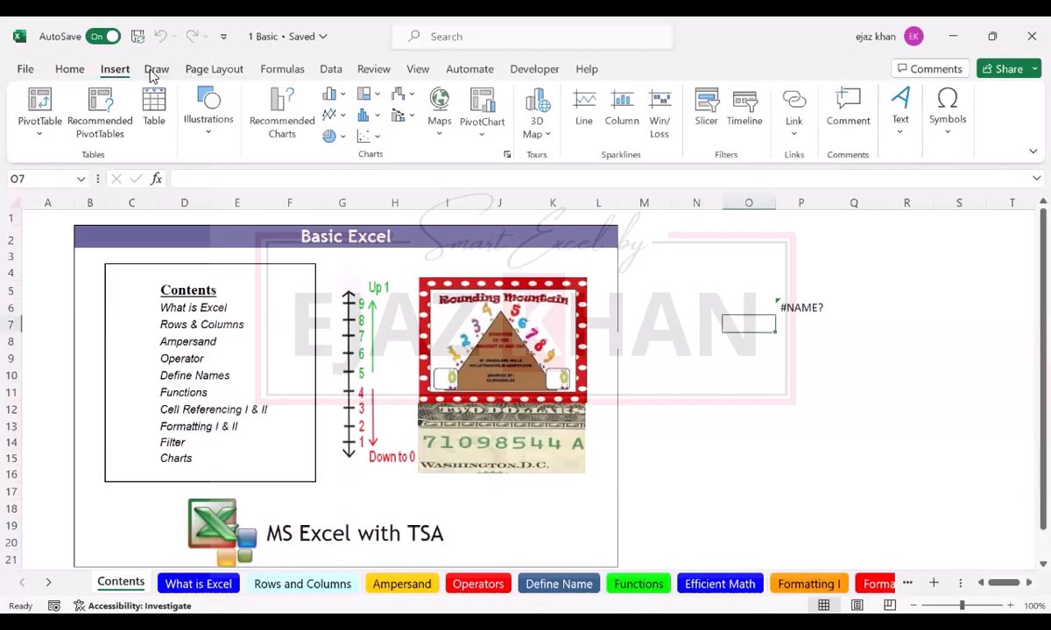
{"action": "left_click", "coordinate": [154, 70]}
{"action": "left_click", "coordinate": [73, 70]}
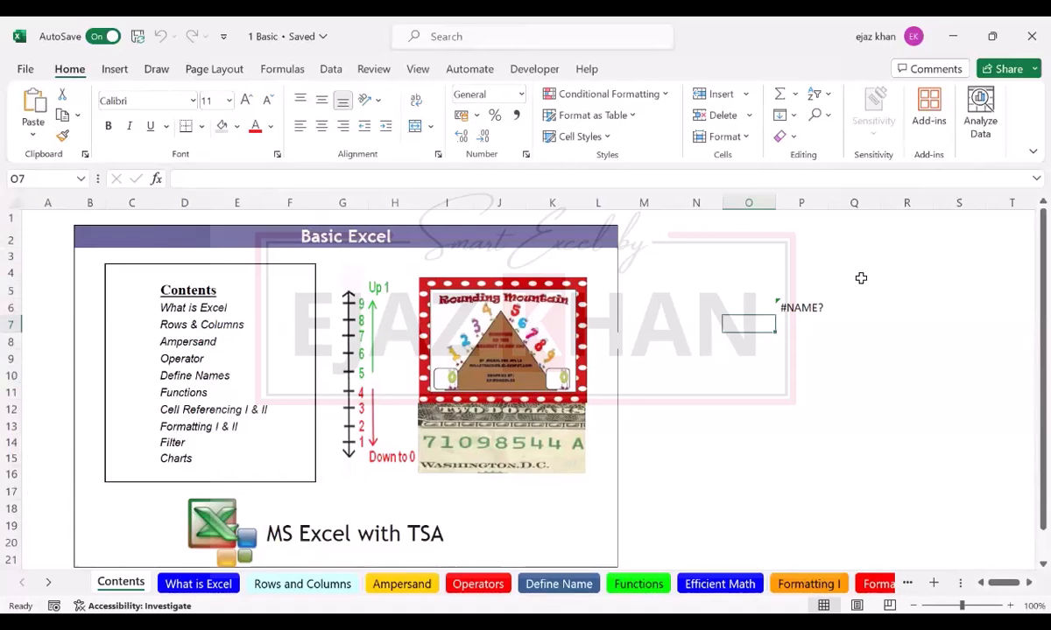
- Select several empty cells beside the contents picture on the Contents sheet and check each cell's address
{"action": "left_click", "coordinate": [875, 393]}
{"action": "left_click", "coordinate": [745, 378]}
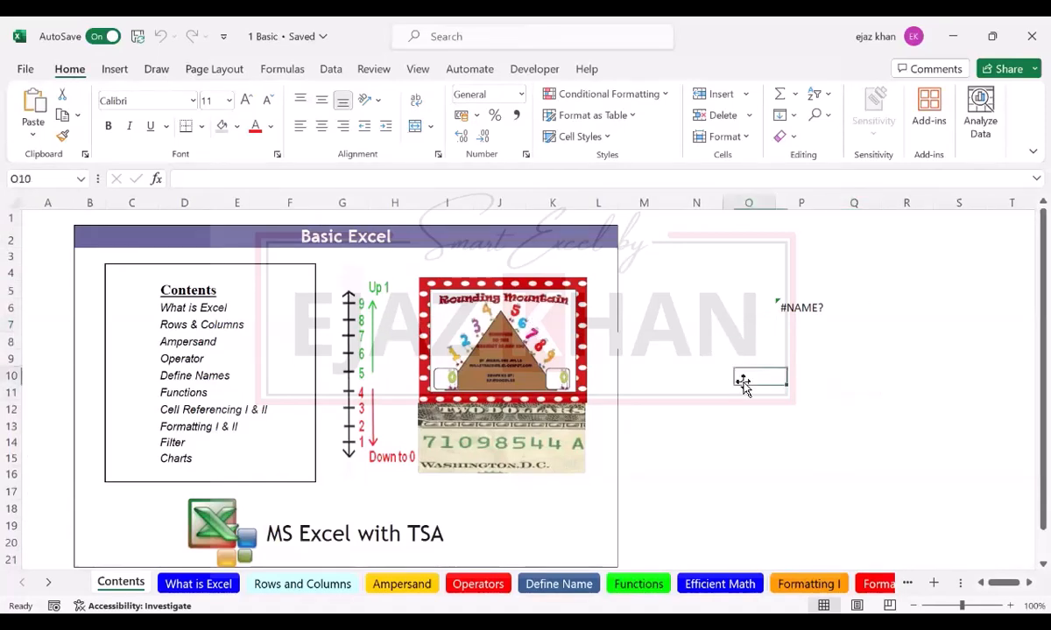
{"action": "left_click", "coordinate": [683, 285]}
{"action": "left_click", "coordinate": [771, 375]}
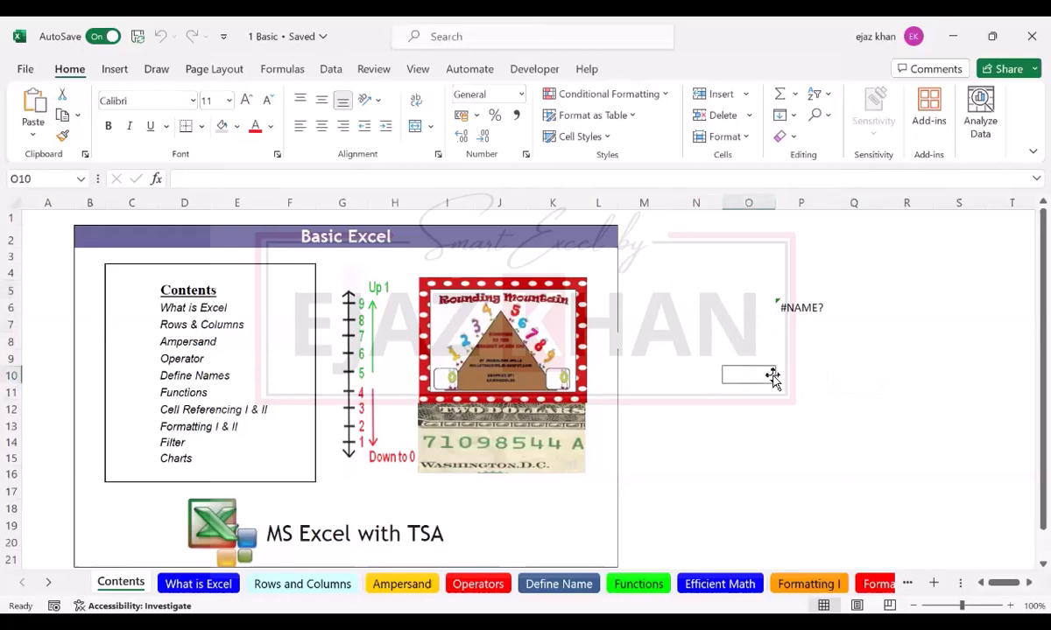
{"action": "left_click", "coordinate": [853, 373]}
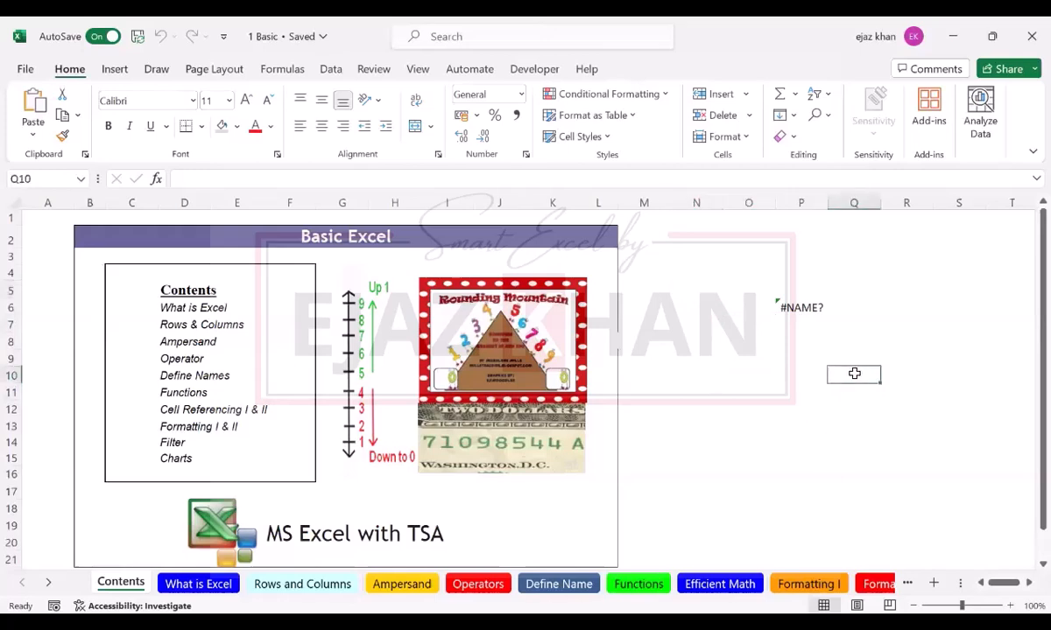
{"action": "left_click", "coordinate": [763, 354]}
{"action": "left_click", "coordinate": [709, 308]}
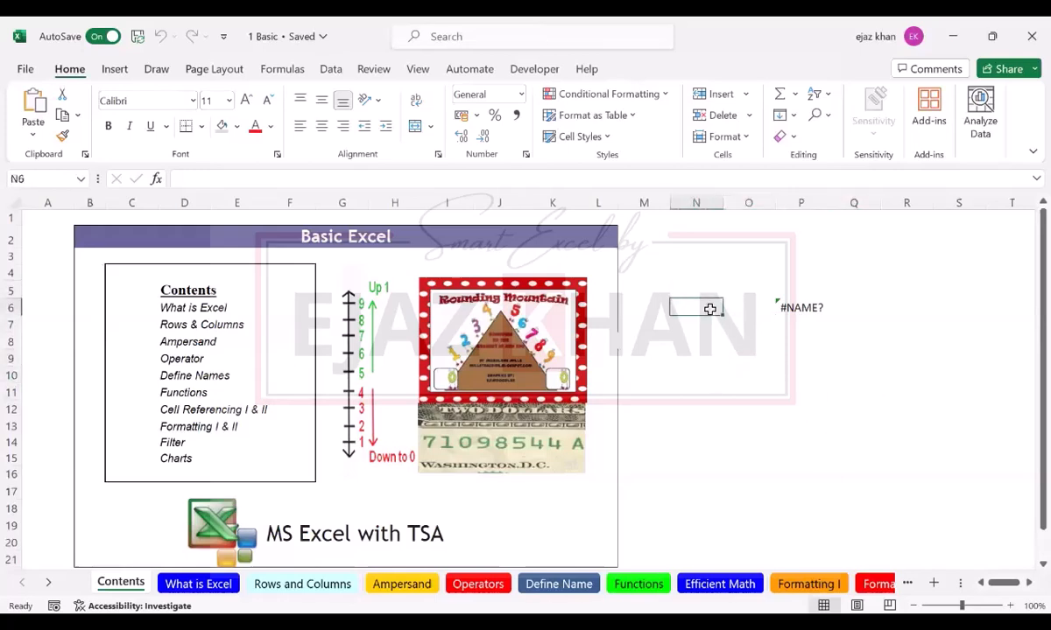
{"action": "left_click", "coordinate": [697, 260]}
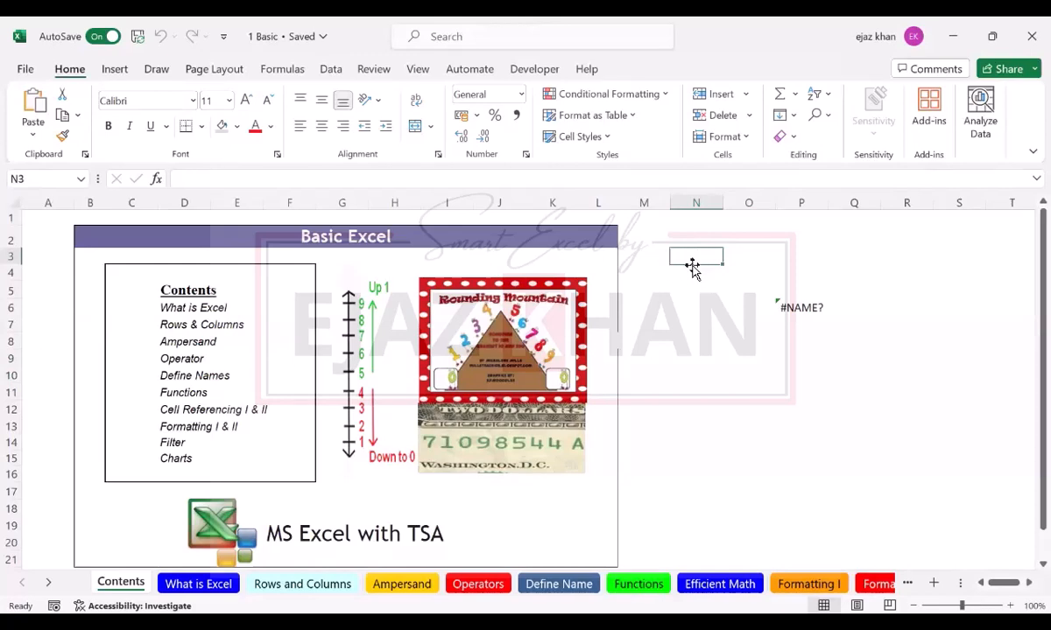
{"action": "left_click", "coordinate": [35, 181]}
{"action": "left_click", "coordinate": [714, 322]}
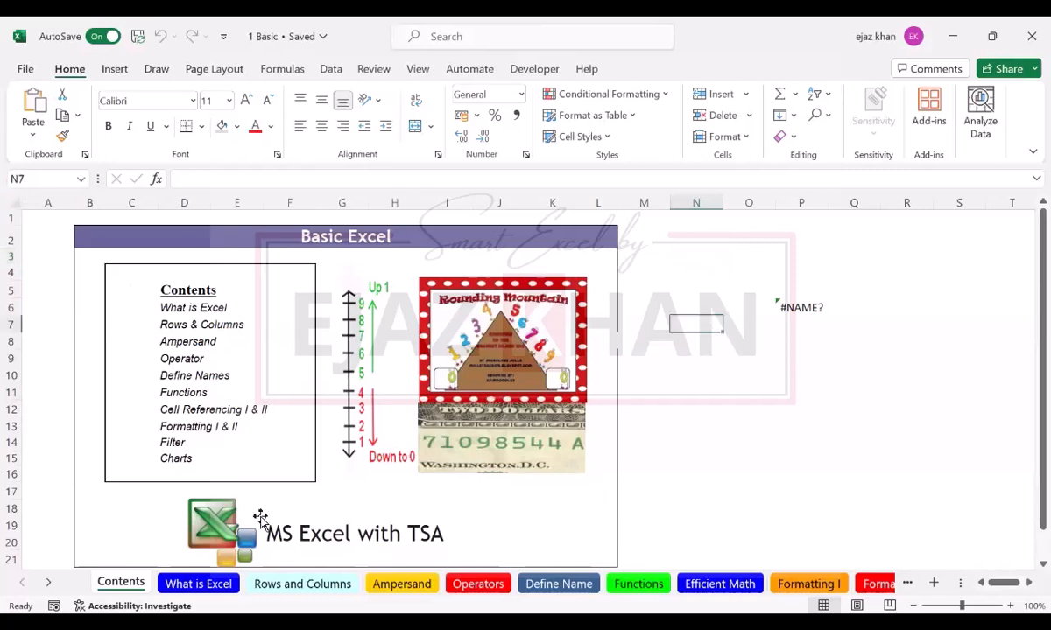
- On the Ampersand sheet, fill the Year01 series from A1 down to A12
{"action": "left_click", "coordinate": [271, 584]}
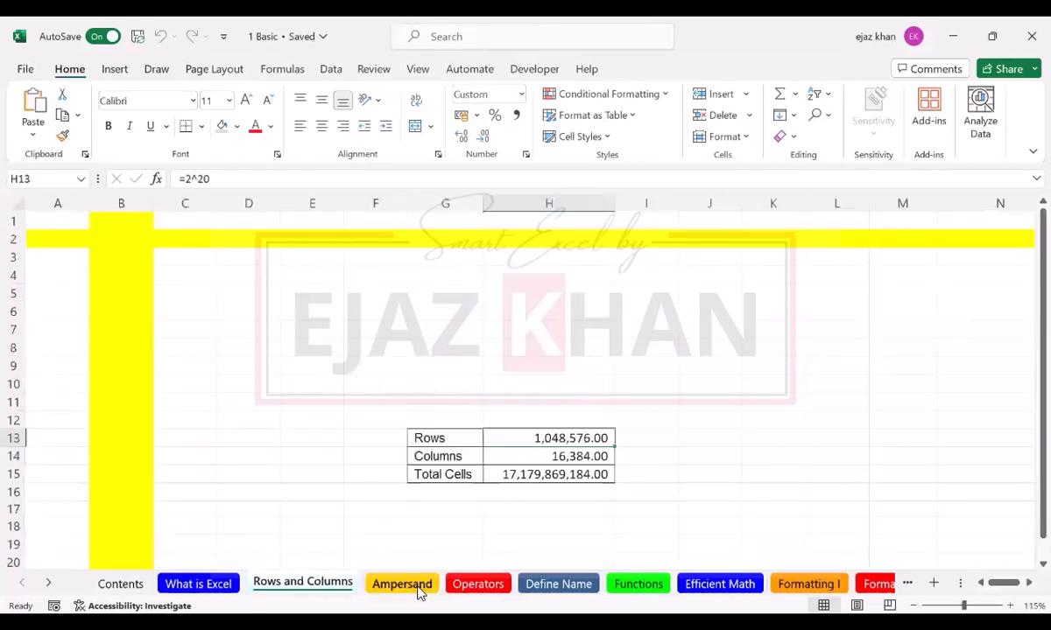
{"action": "left_click", "coordinate": [402, 584]}
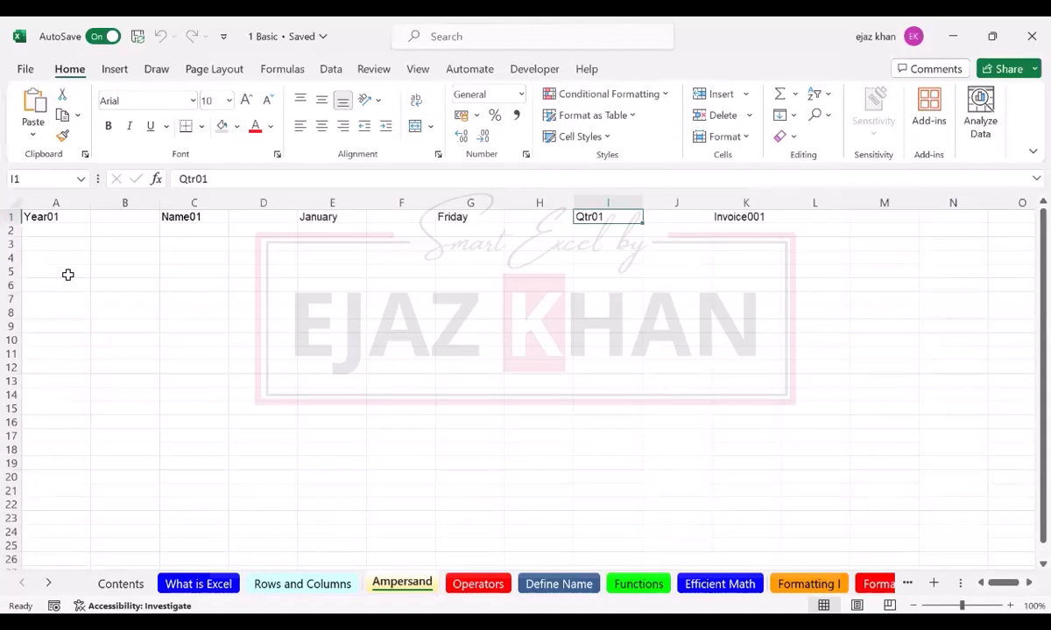
{"action": "left_click", "coordinate": [50, 219]}
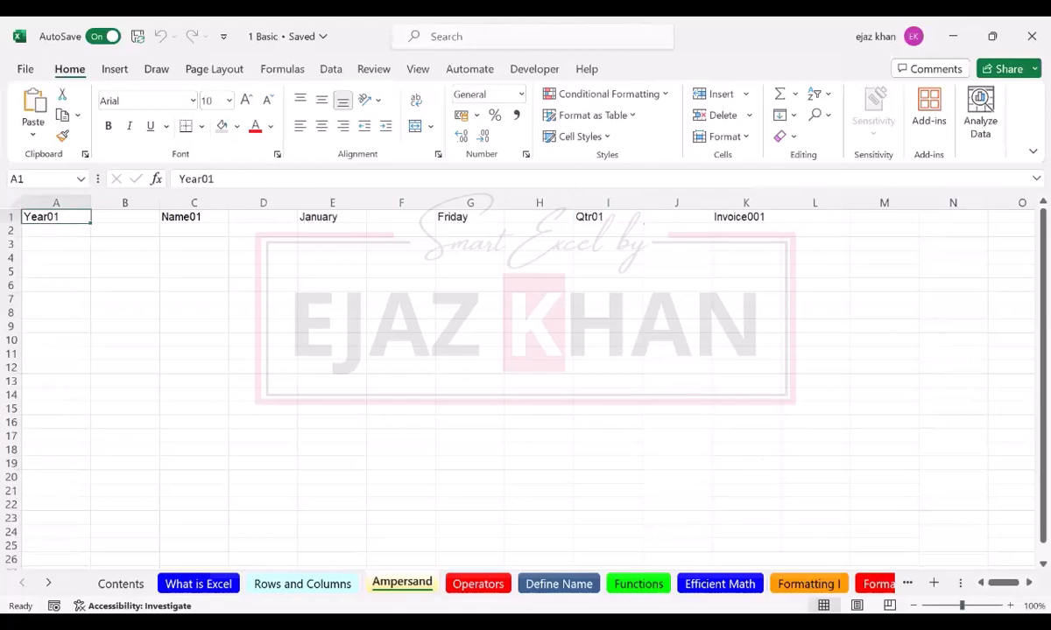
{"action": "scroll", "coordinate": [317, 312], "scroll_direction": "up", "scroll_amount": 4, "text": "ctrl"}
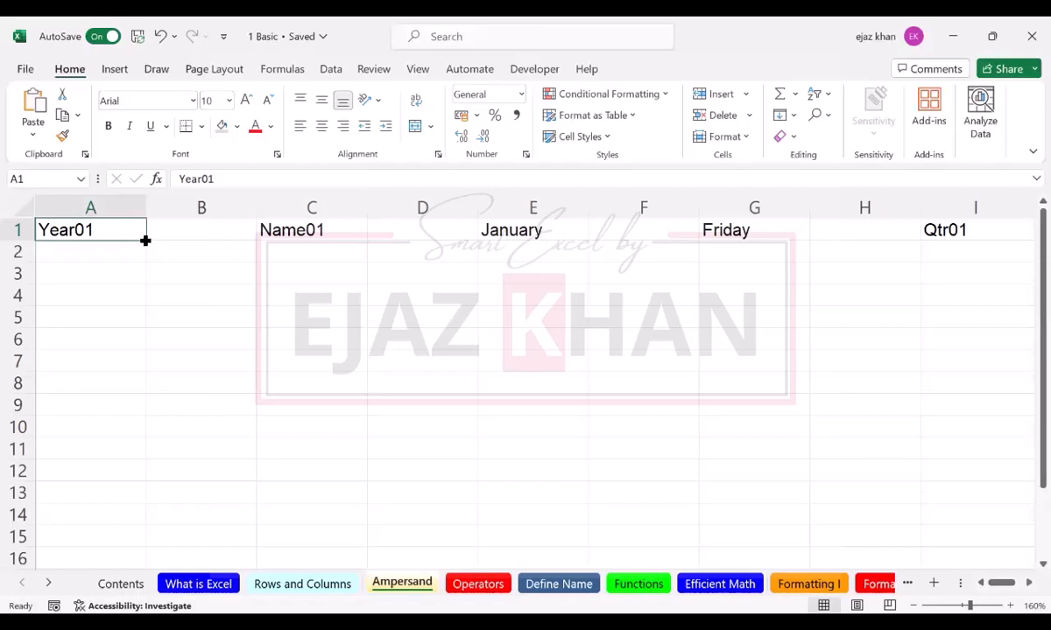
{"action": "left_click_drag", "start_coordinate": [145, 240], "coordinate": [145, 239]}
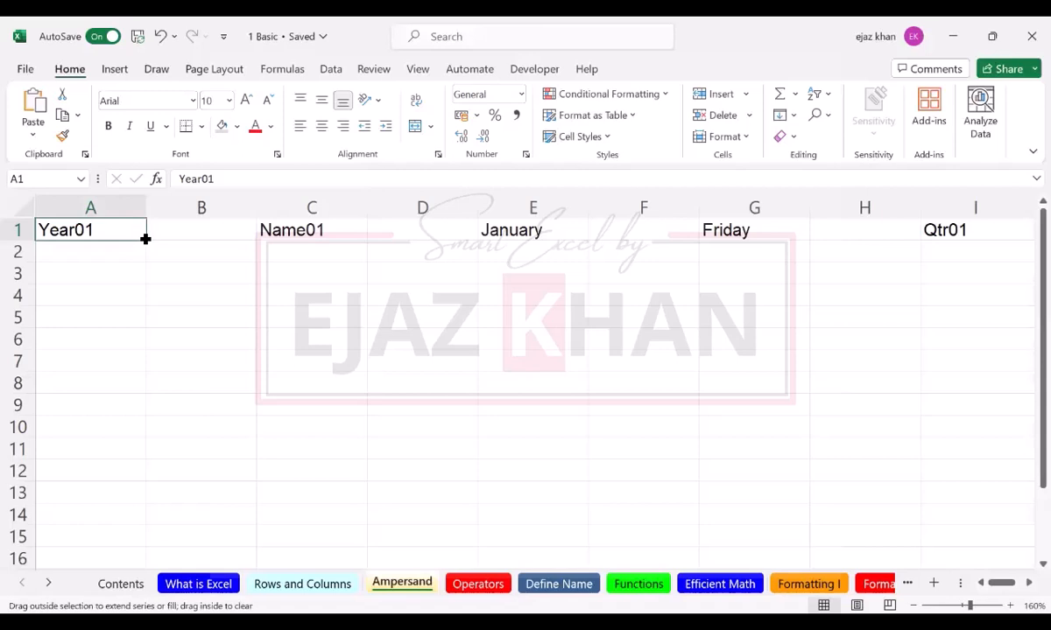
{"action": "left_click_drag", "start_coordinate": [145, 238], "coordinate": [136, 475]}
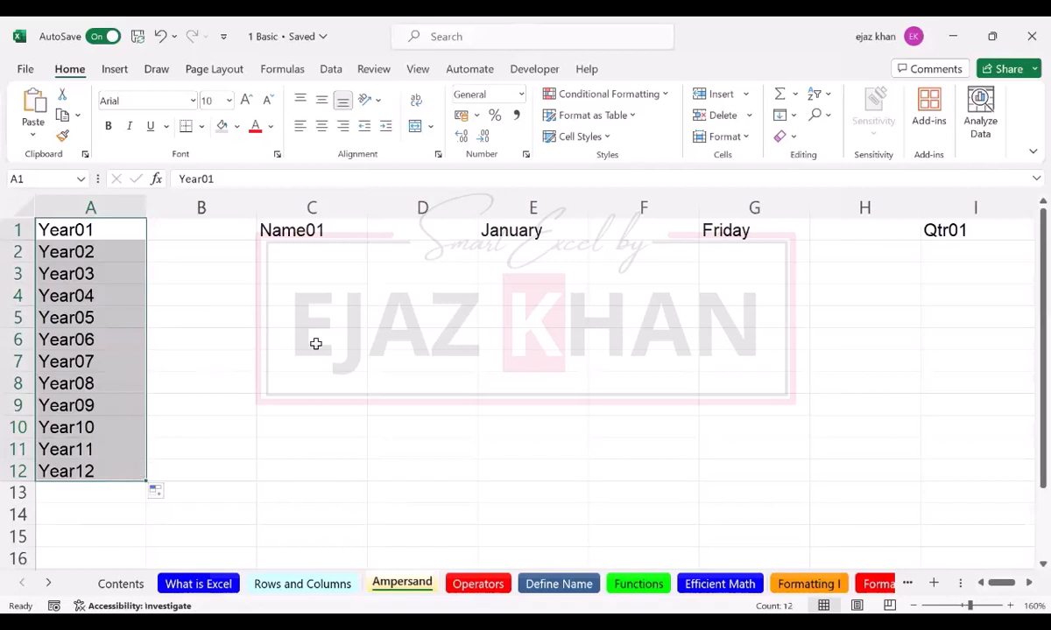
- Fill the Name01 series from C1 down to C12 and the month series starting with January from E1 down to E12
{"action": "left_click", "coordinate": [316, 232]}
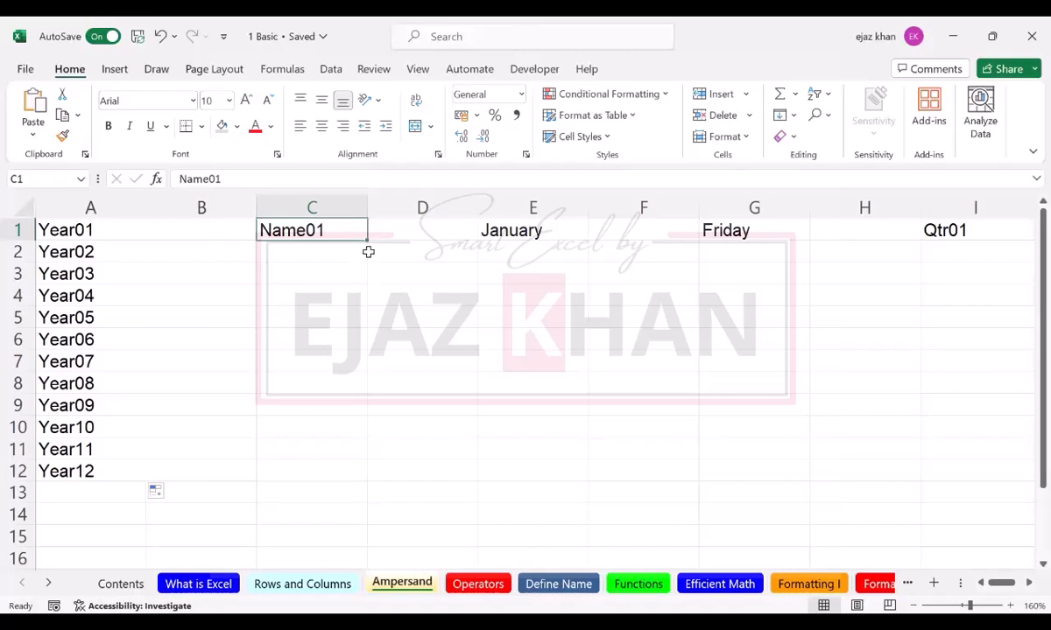
{"action": "left_click_drag", "start_coordinate": [369, 240], "coordinate": [370, 240]}
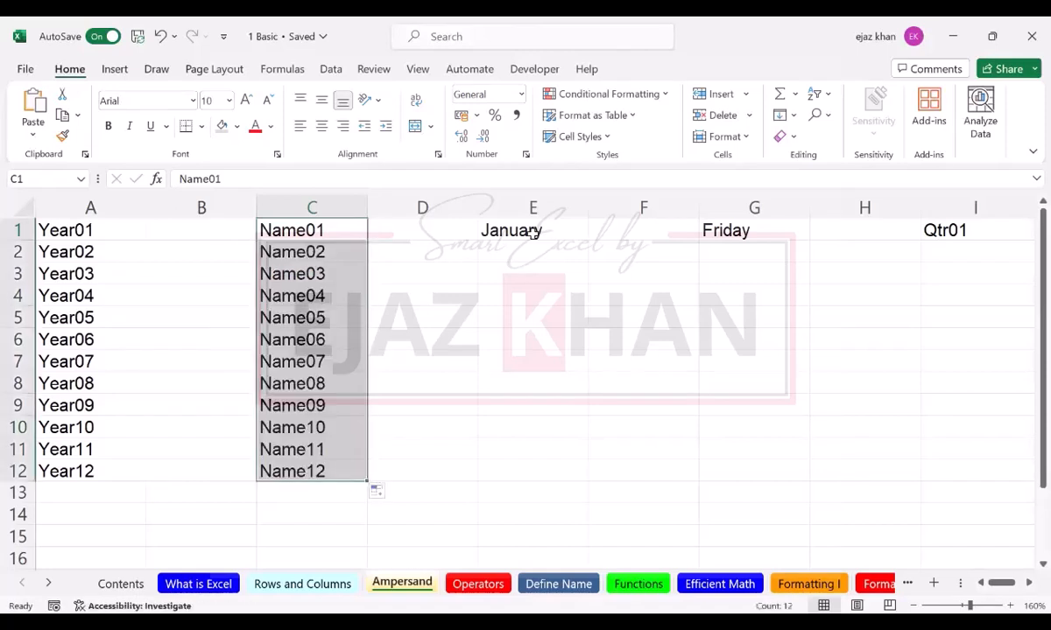
{"action": "left_click", "coordinate": [557, 231]}
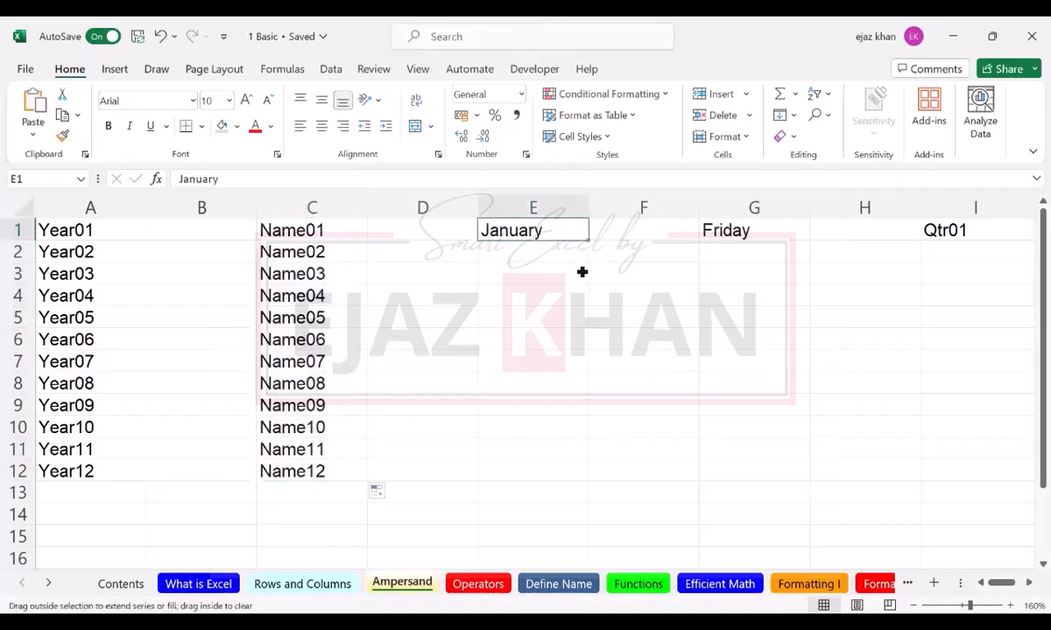
{"action": "left_click_drag", "start_coordinate": [581, 273], "coordinate": [587, 492]}
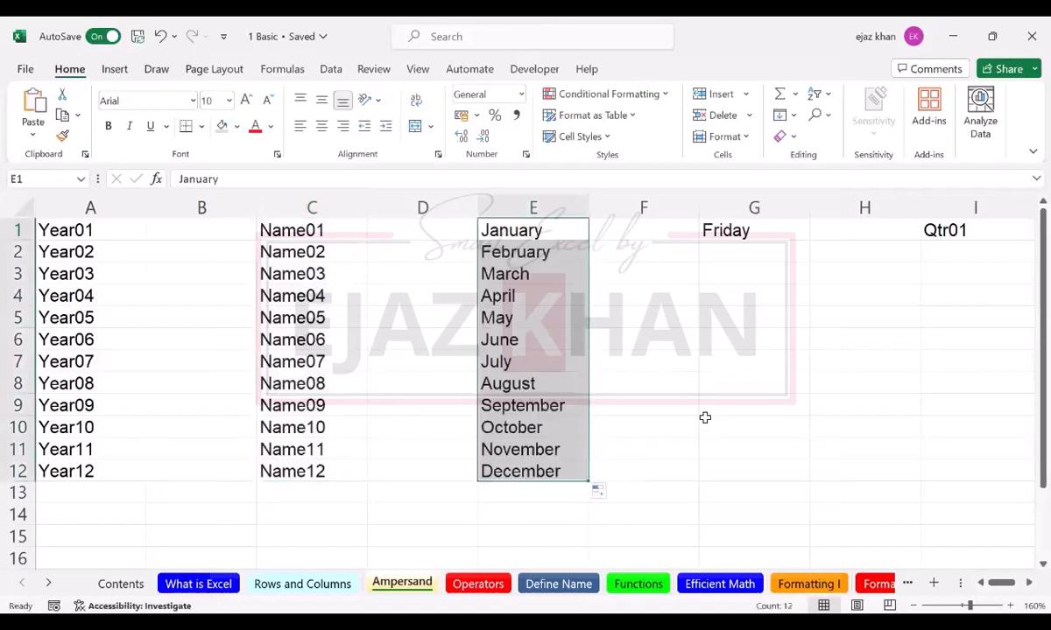
- Fill the weekday series starting with Friday from G1 down to G12 and the Qtr01 series from I1 down to I12
{"action": "left_click", "coordinate": [746, 230]}
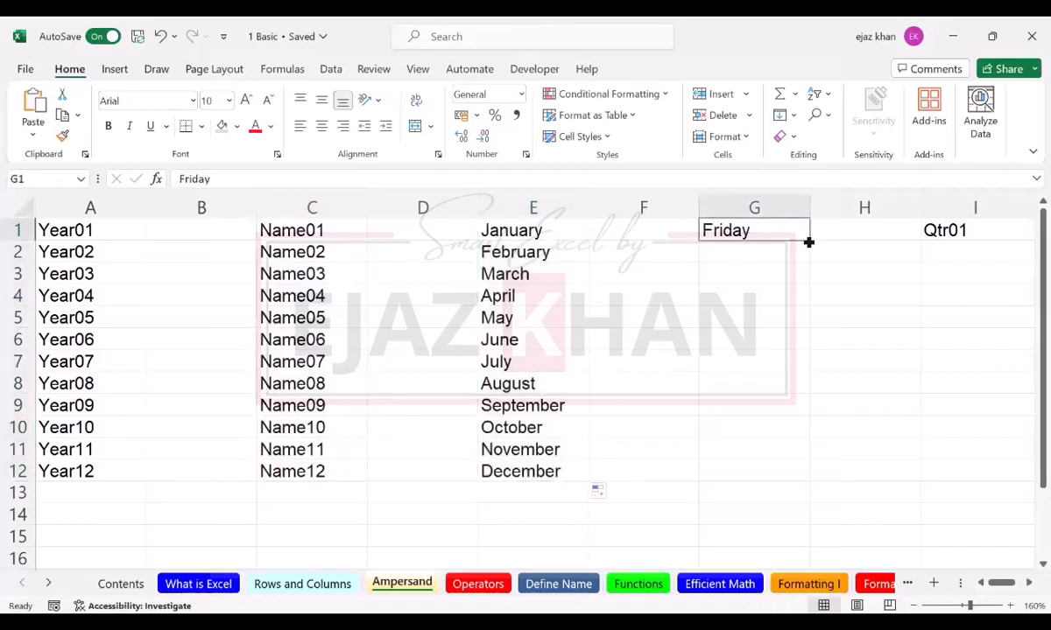
{"action": "left_click_drag", "start_coordinate": [808, 243], "coordinate": [802, 477]}
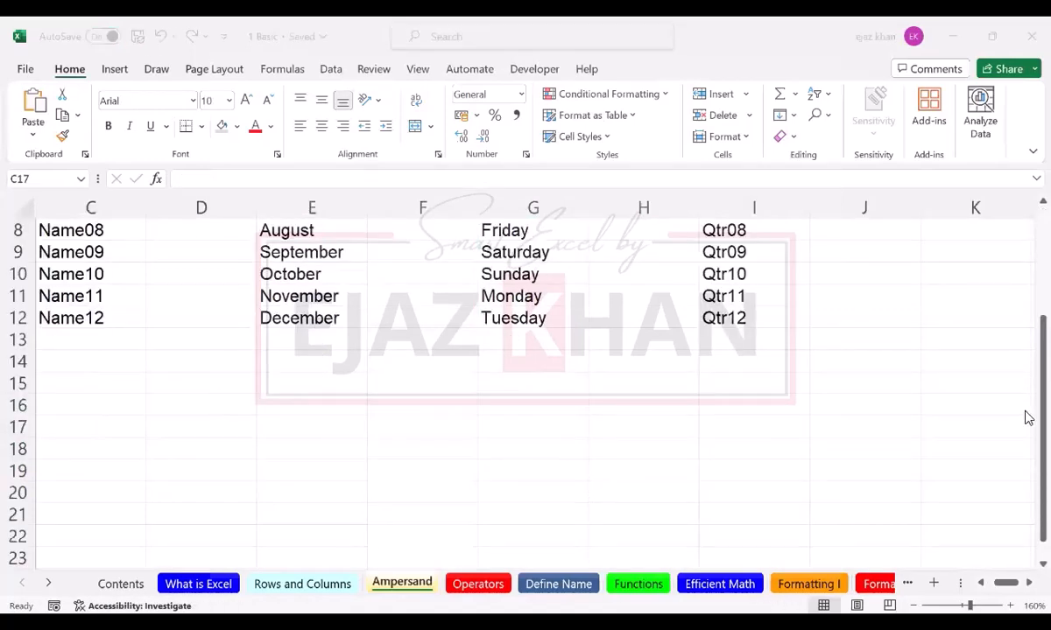
{"action": "left_click_drag", "start_coordinate": [1028, 418], "coordinate": [1027, 301]}
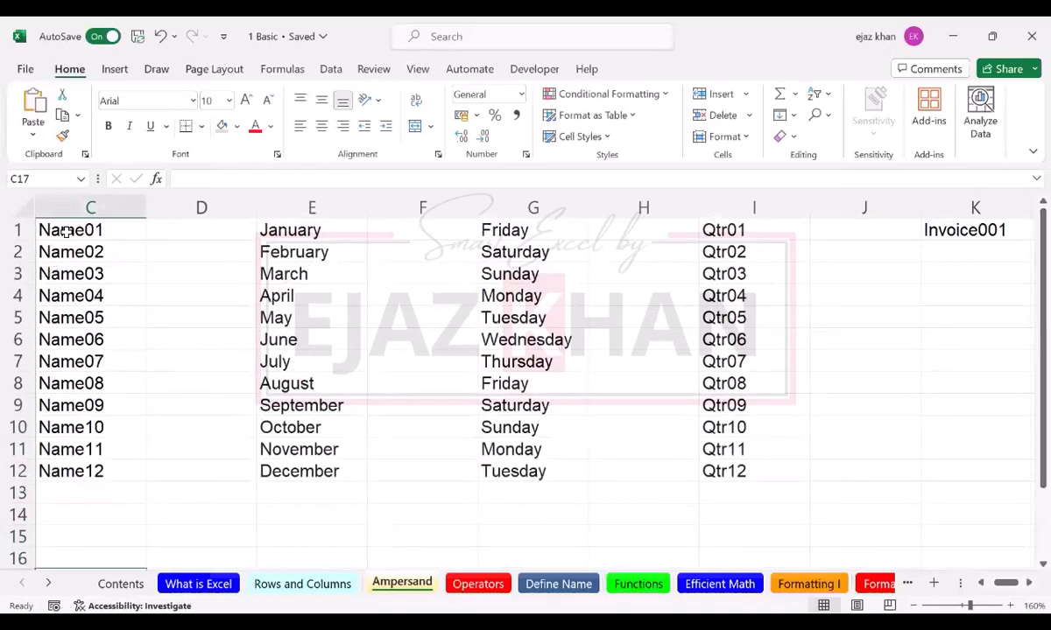
- Try filling the text "Name" without a number from C14 down to C16, and clear the test cells
{"action": "left_click", "coordinate": [109, 507]}
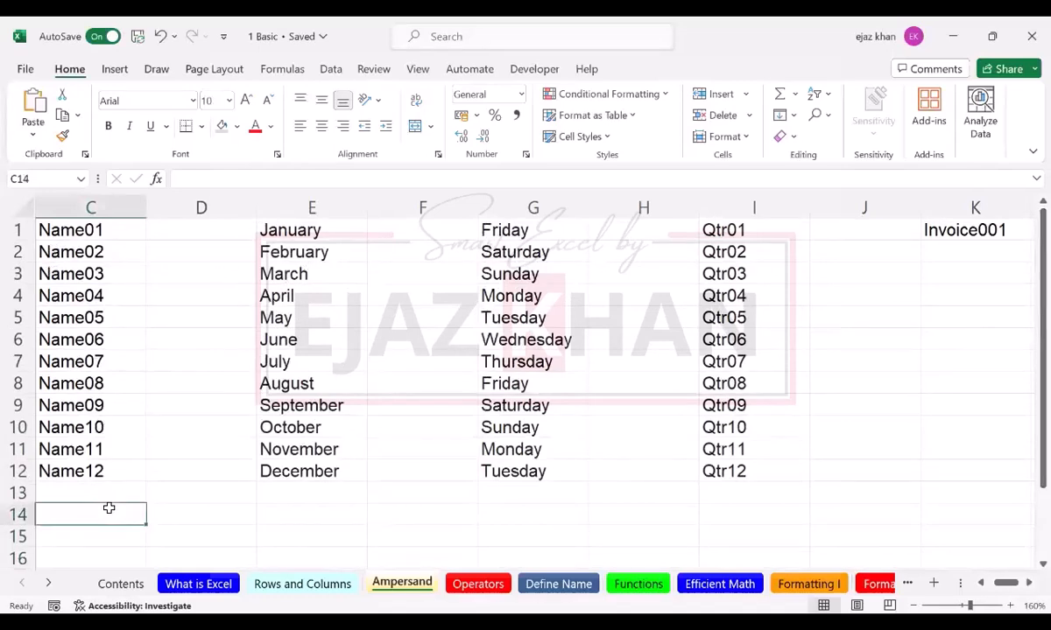
{"action": "type", "text": "Name"}
{"action": "key", "text": "Return"}
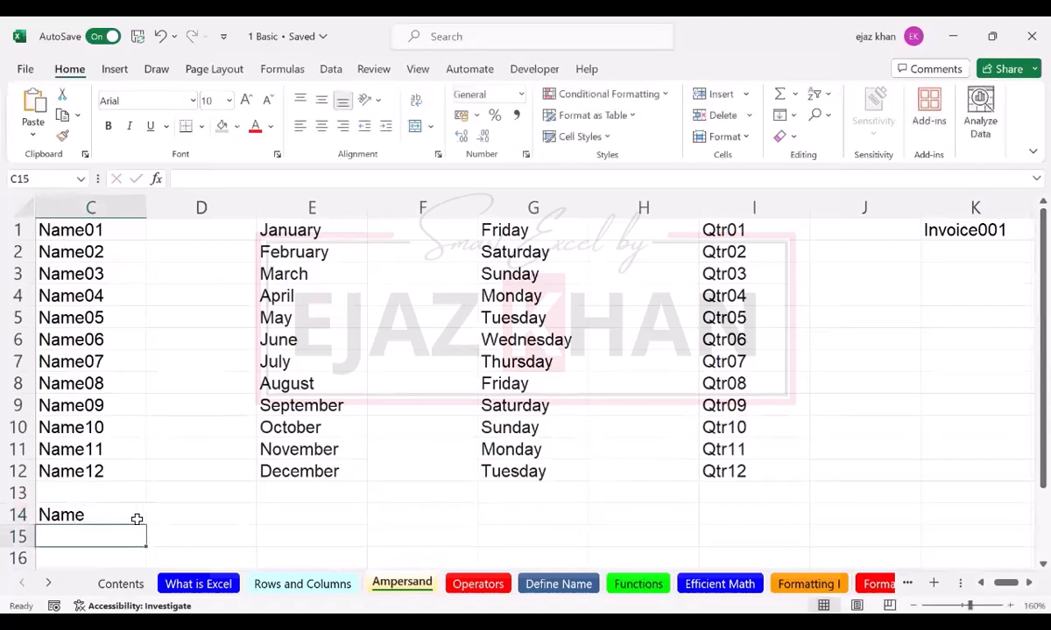
{"action": "left_click", "coordinate": [136, 518]}
{"action": "left_click_drag", "start_coordinate": [146, 523], "coordinate": [143, 565]}
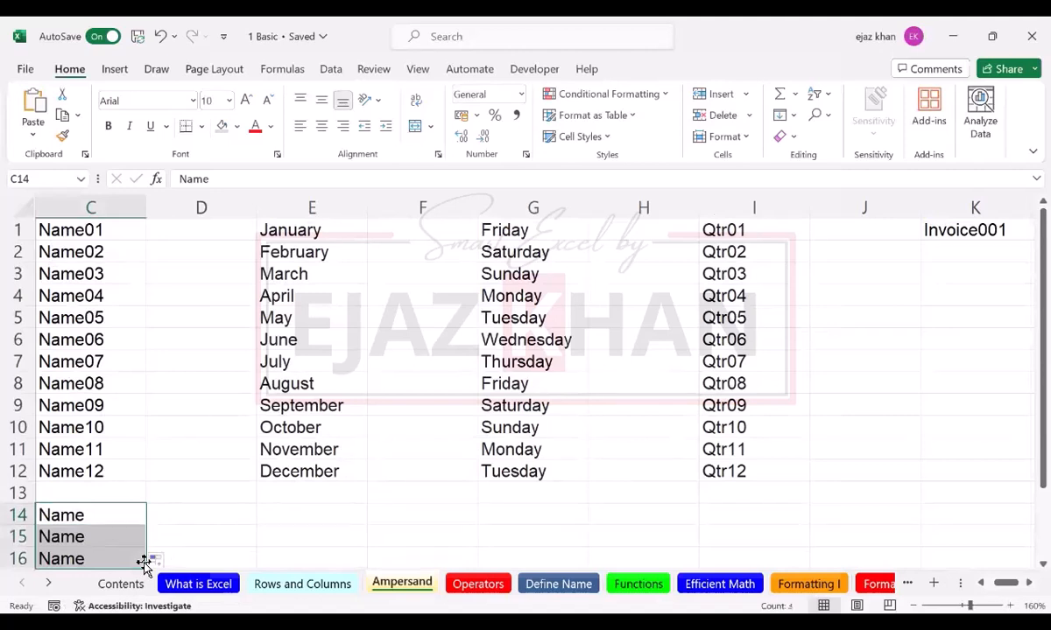
{"action": "key", "text": "Delete"}
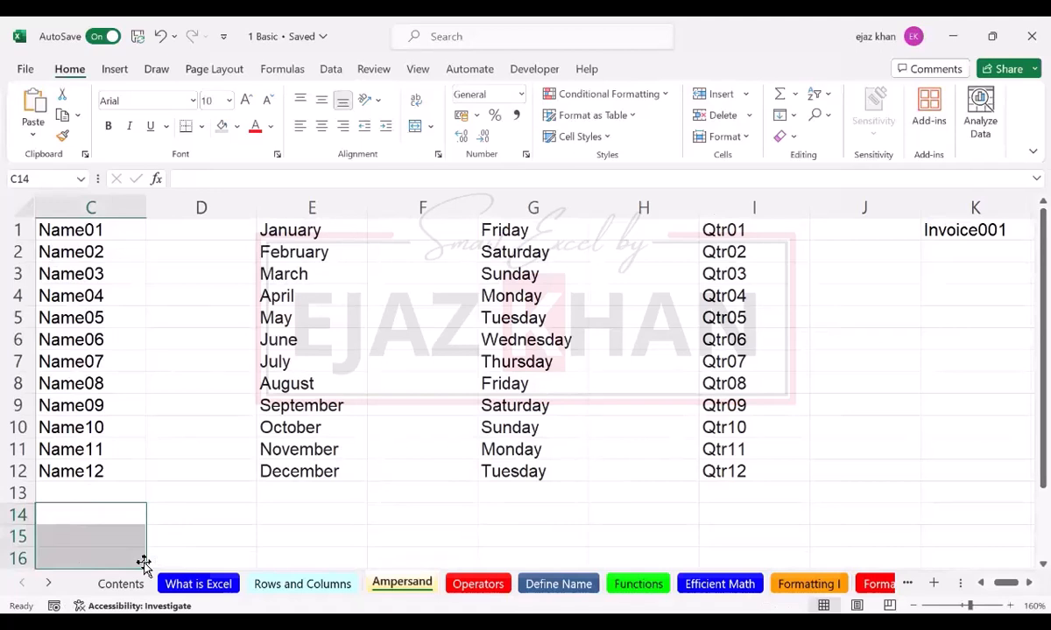
- Open the Operators sheet and examine the subtraction, multiplication and division symbols in C4:C6 of the math operators list
{"action": "left_click", "coordinate": [462, 584]}
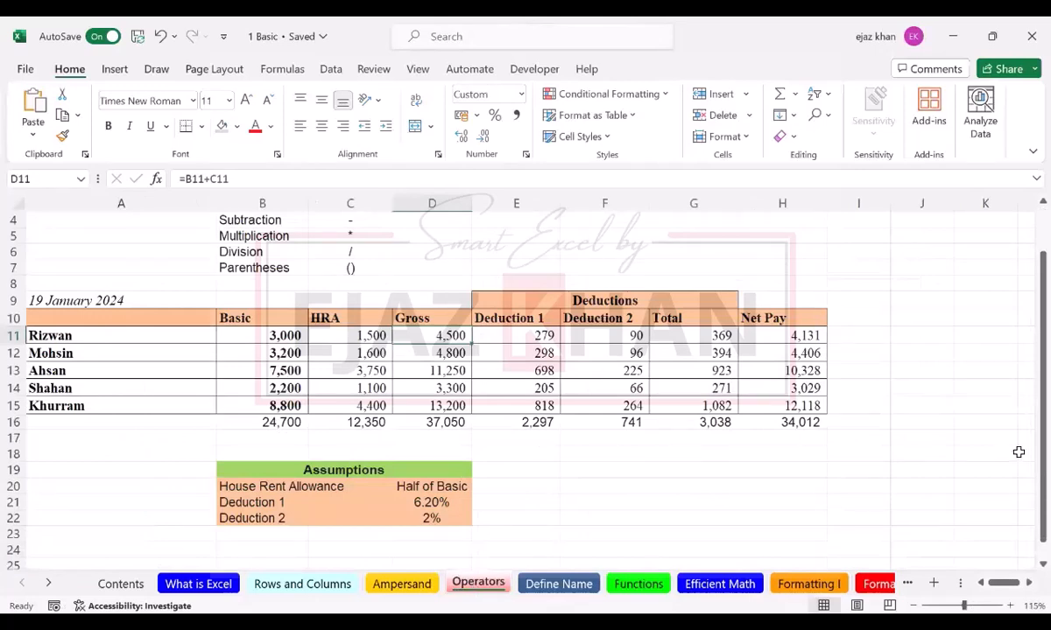
{"action": "left_click_drag", "start_coordinate": [1024, 429], "coordinate": [1027, 321]}
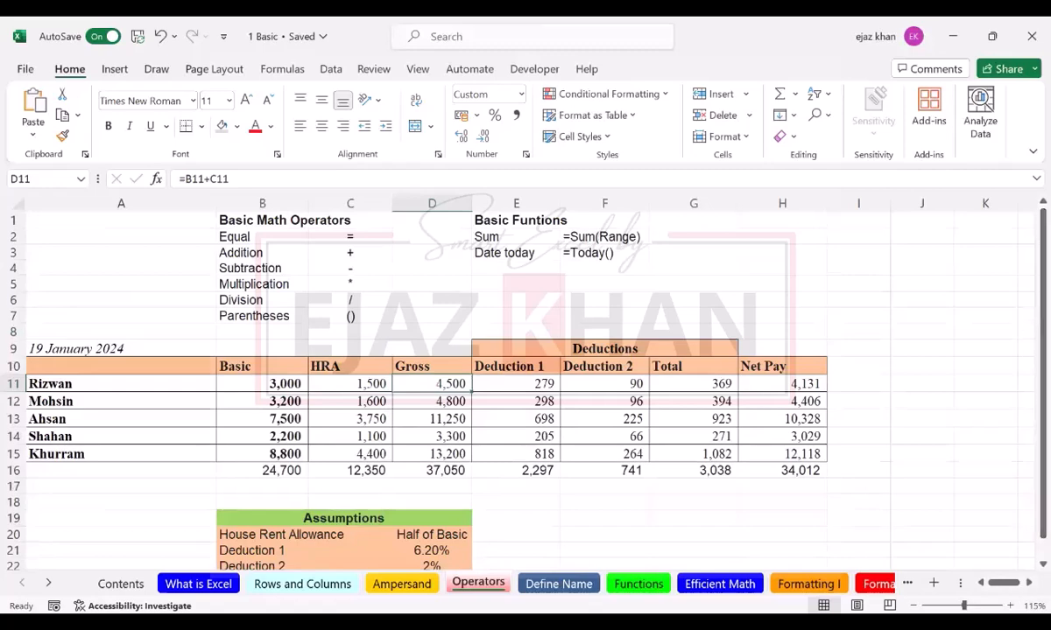
{"action": "left_click", "coordinate": [1009, 605]}
{"action": "scroll", "coordinate": [425, 246], "scroll_direction": "up", "scroll_amount": 1}
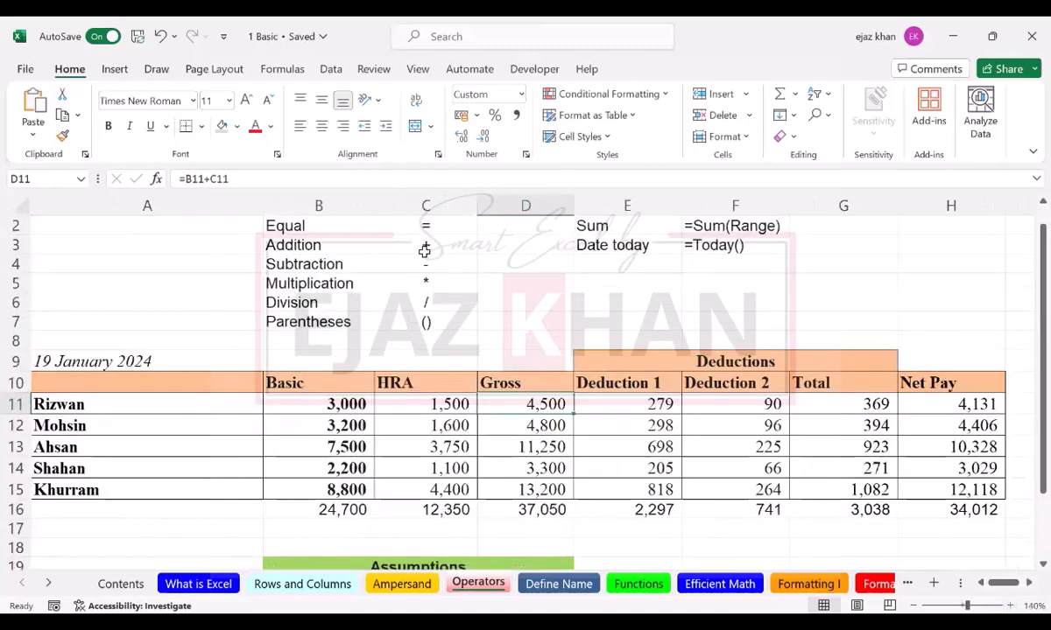
{"action": "left_click", "coordinate": [421, 259]}
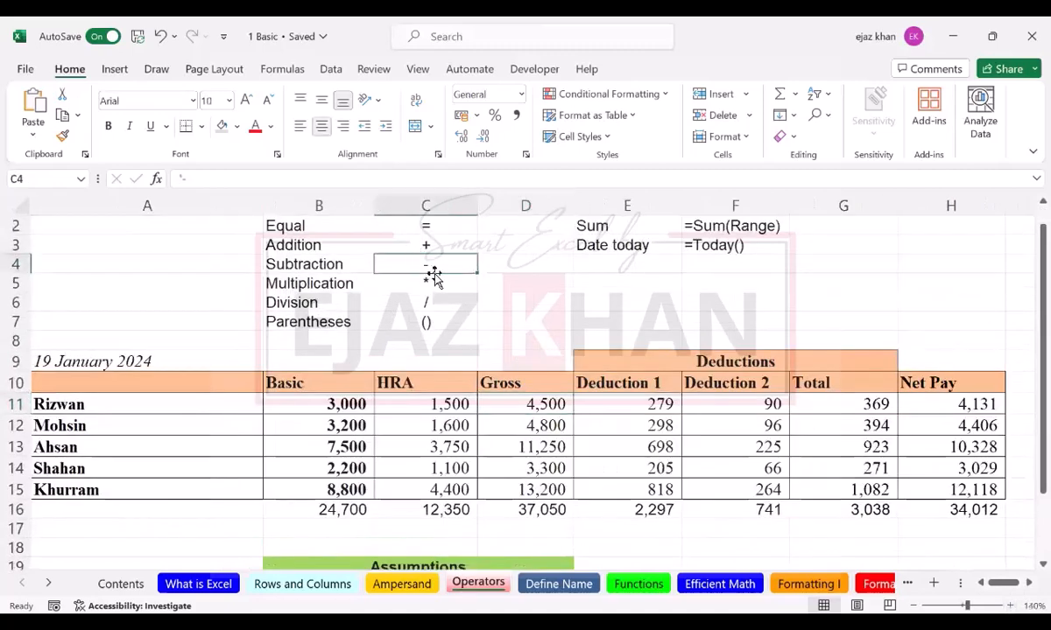
{"action": "left_click", "coordinate": [437, 281]}
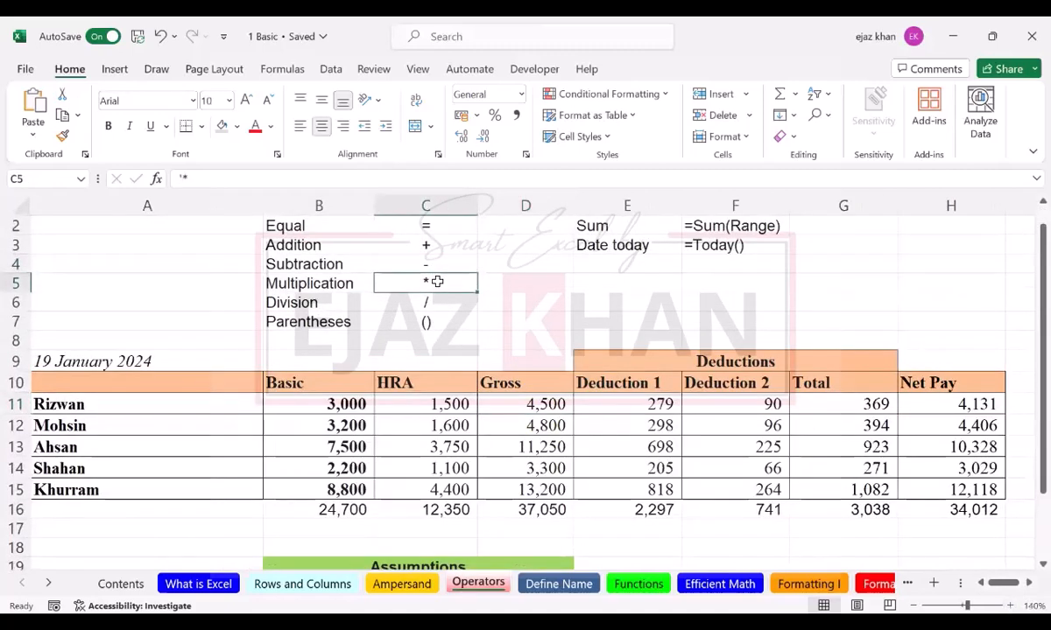
{"action": "left_click", "coordinate": [429, 301]}
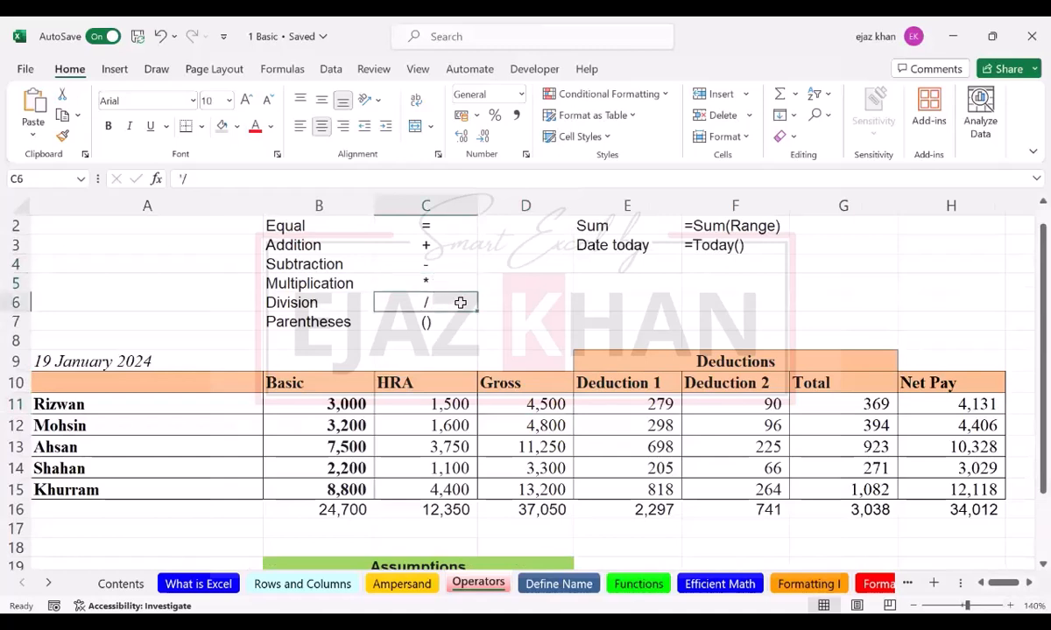
- Examine the parentheses symbol in C7 and the equal sign in C2 of the math operators list
{"action": "left_click", "coordinate": [428, 322]}
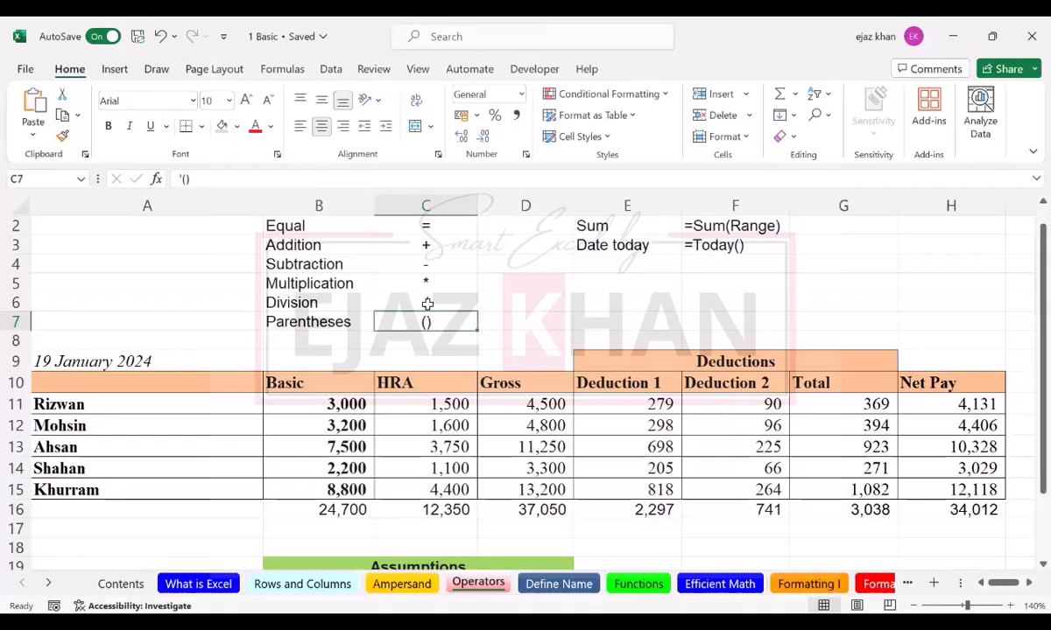
{"action": "left_click", "coordinate": [415, 229]}
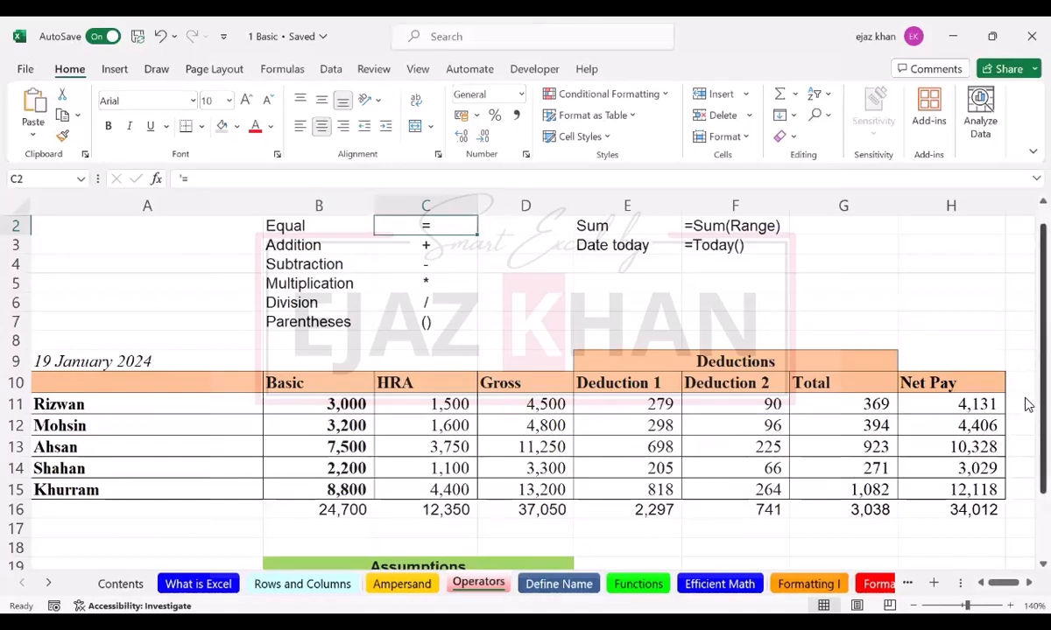
- Clear the column totals in row 16 of the payroll table, from B16 across to H16
{"action": "left_click_drag", "start_coordinate": [1026, 399], "coordinate": [1028, 429]}
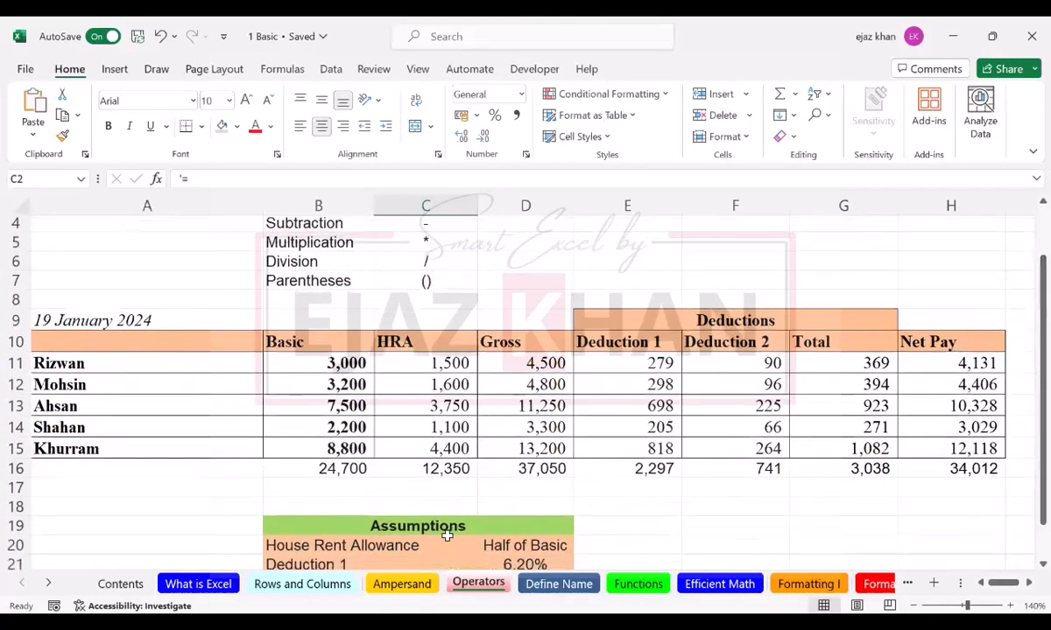
{"action": "left_click", "coordinate": [329, 468]}
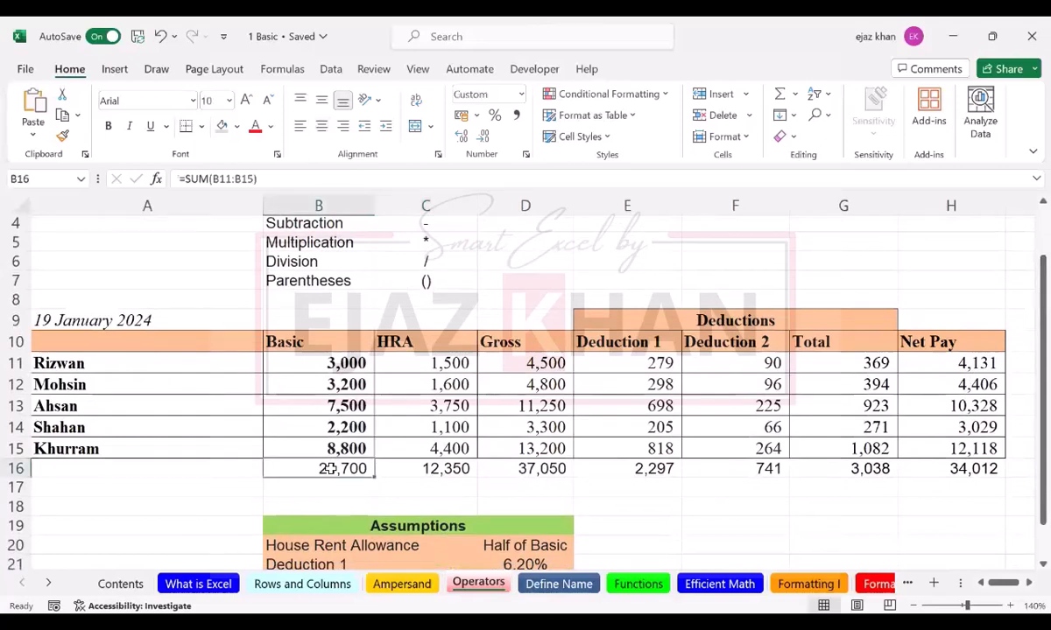
{"action": "key", "text": "Up"}
{"action": "key", "text": "Down"}
{"action": "key", "text": "shift+Right"}
{"action": "key", "text": "shift+Right"}
{"action": "key", "text": "shift+Right"}
{"action": "key", "text": "shift+Right"}
{"action": "key", "text": "shift+Right"}
{"action": "key", "text": "shift+Right"}
{"action": "key", "text": "shift+Right"}
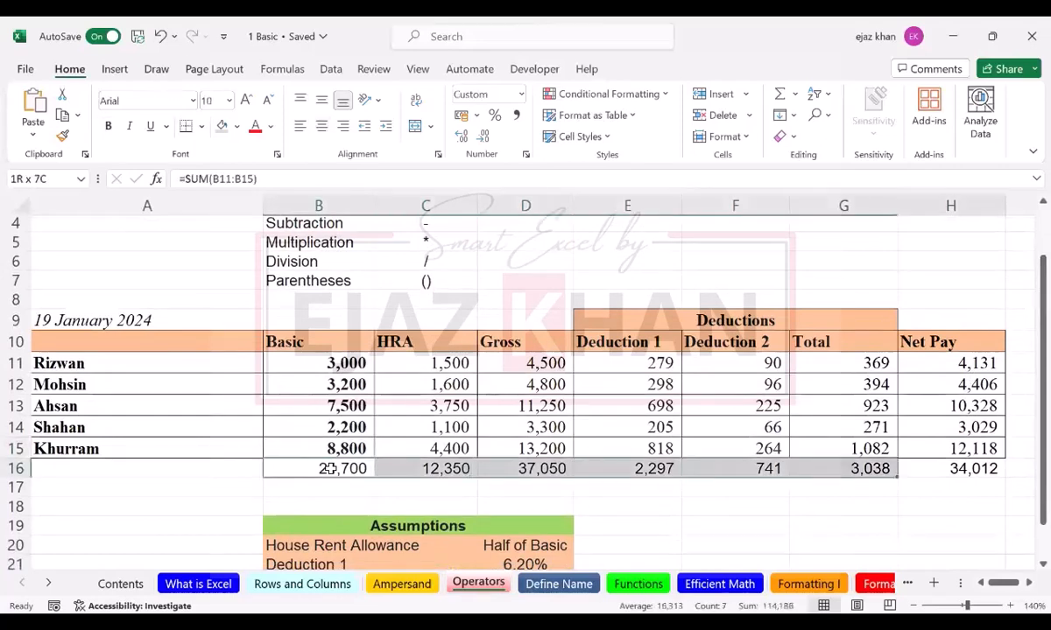
{"action": "key", "text": "Delete"}
{"action": "key", "text": "Left"}
{"action": "key", "text": "Right"}
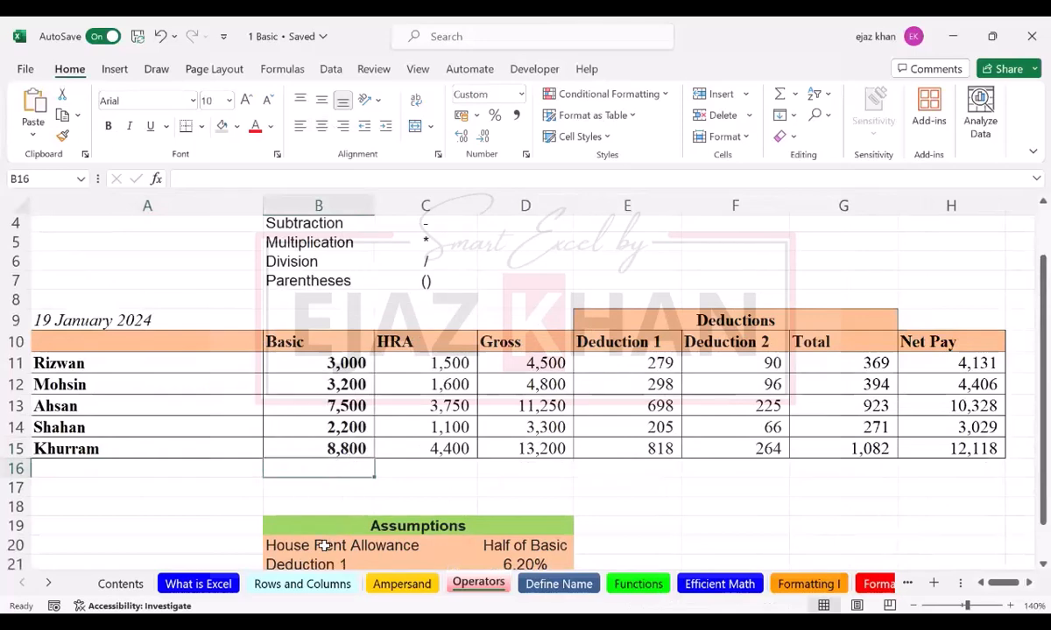
- Total the Basic column in B16 with the addition formula =B11+B12+B13+B14+B15
{"action": "type", "text": "="}
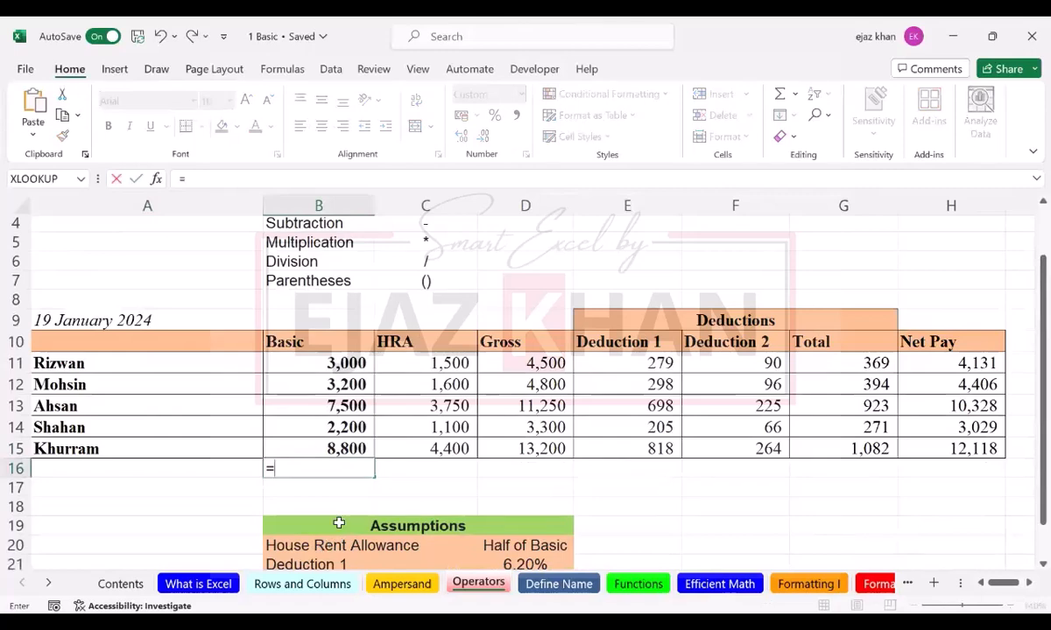
{"action": "left_click", "coordinate": [326, 361]}
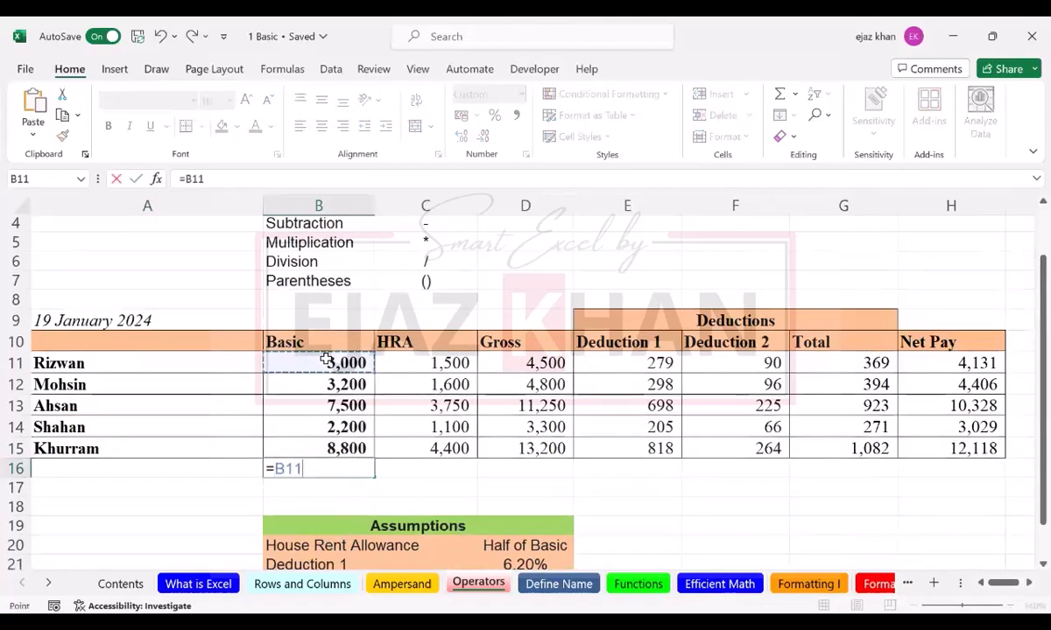
{"action": "type", "text": "+"}
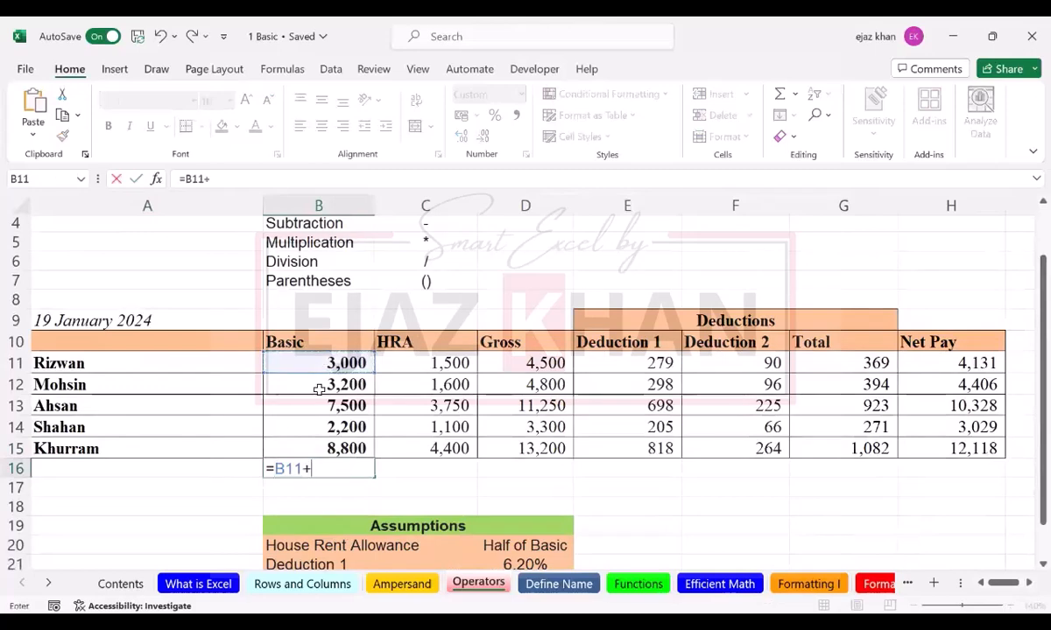
{"action": "left_click", "coordinate": [322, 394]}
{"action": "type", "text": "+"}
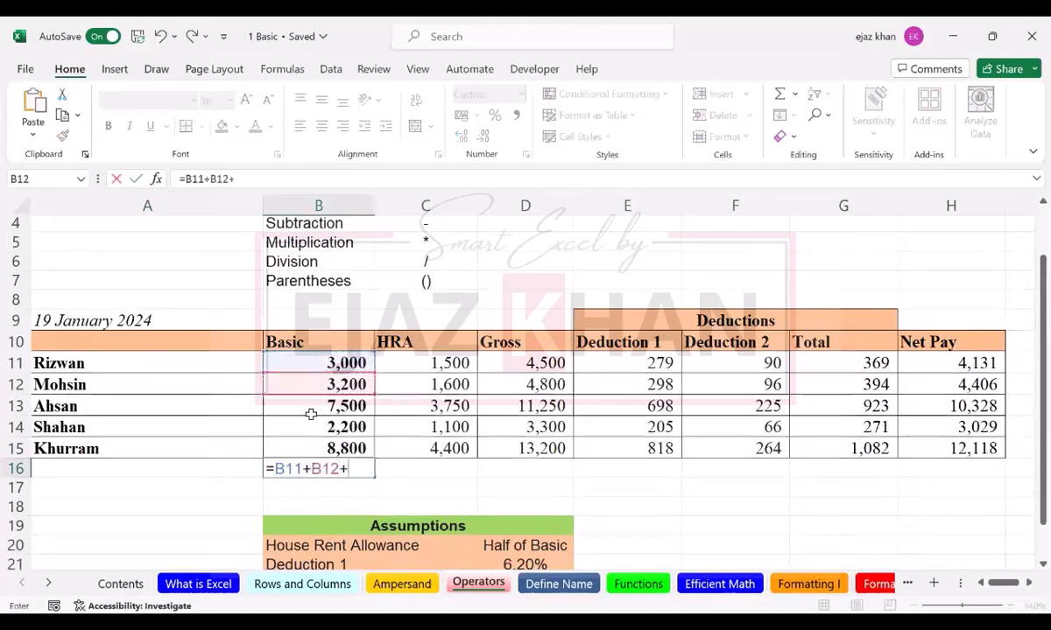
{"action": "left_click", "coordinate": [305, 406]}
{"action": "type", "text": "+"}
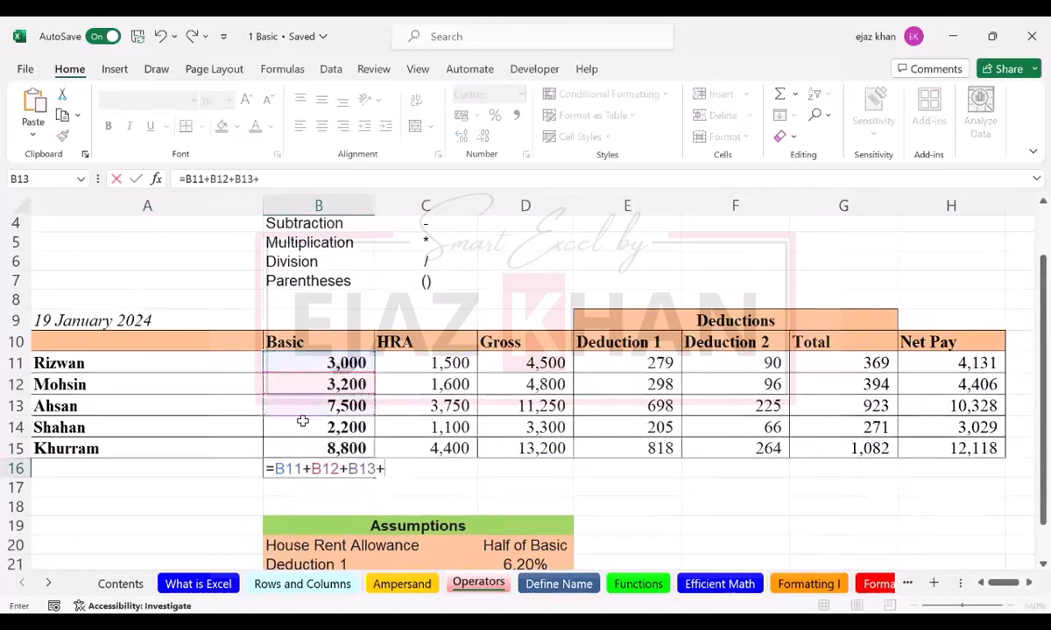
{"action": "left_click", "coordinate": [300, 424]}
{"action": "type", "text": "+"}
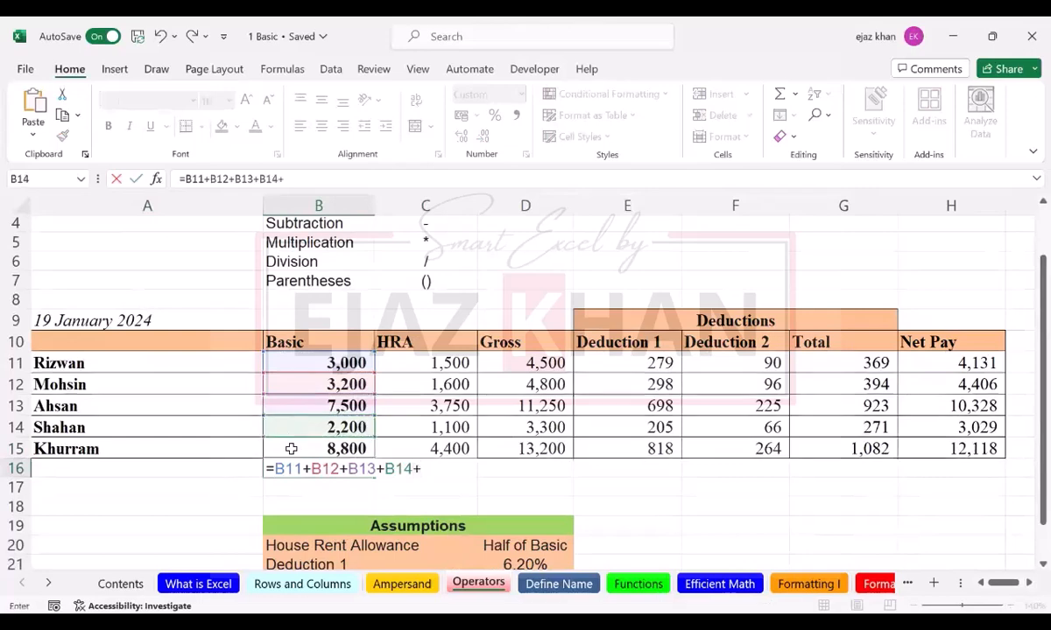
{"action": "left_click", "coordinate": [290, 449]}
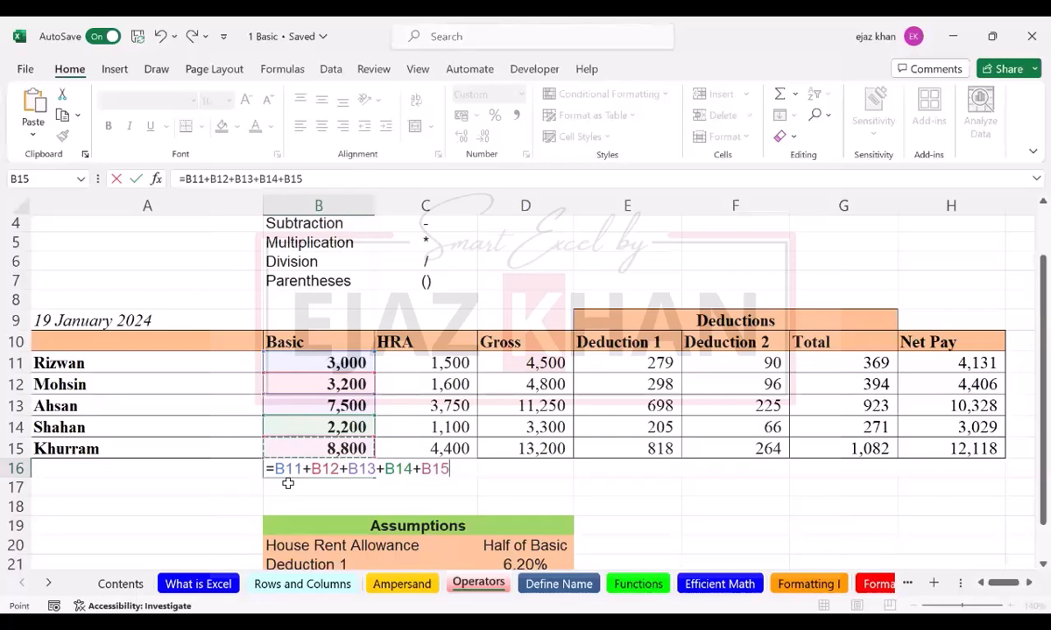
{"action": "key", "text": "Return"}
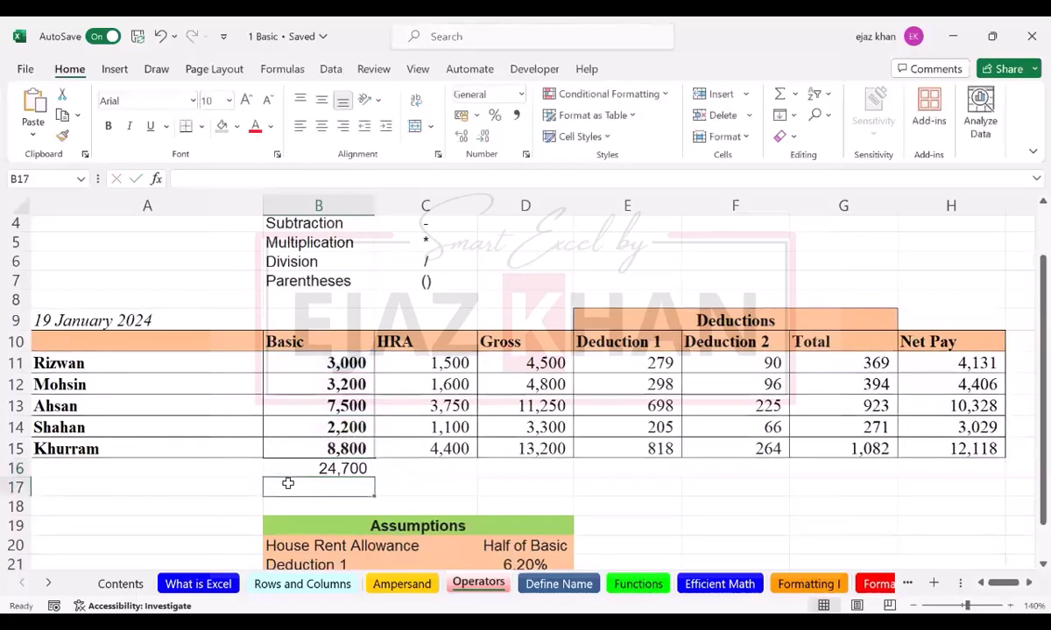
{"action": "key", "text": "Up"}
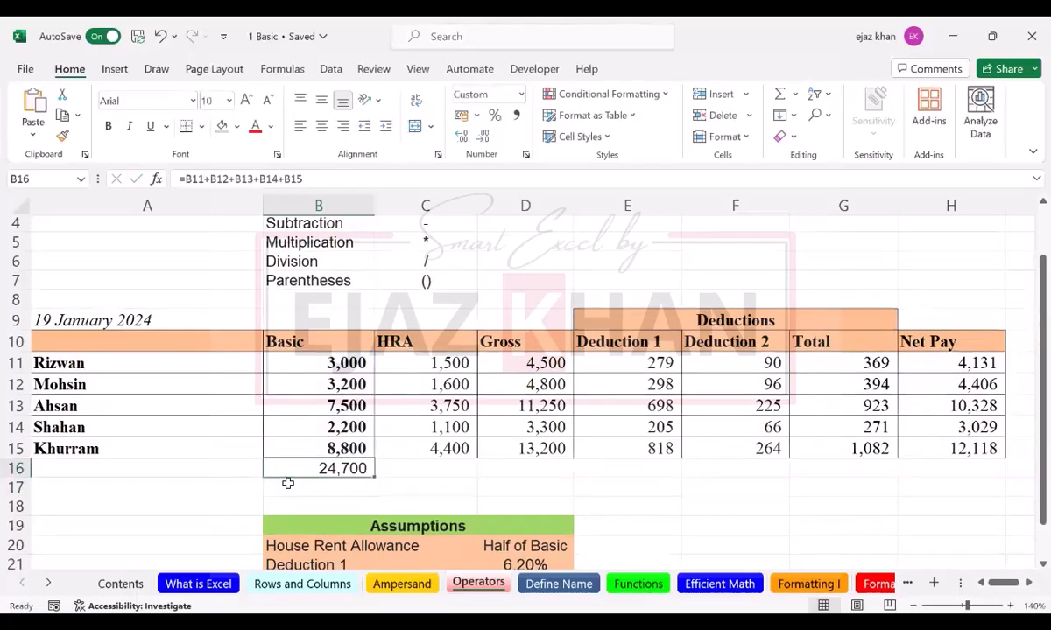
- Try a Basic value of 2000 in B11 to test the total formula, and undo the change
{"action": "left_click", "coordinate": [320, 370]}
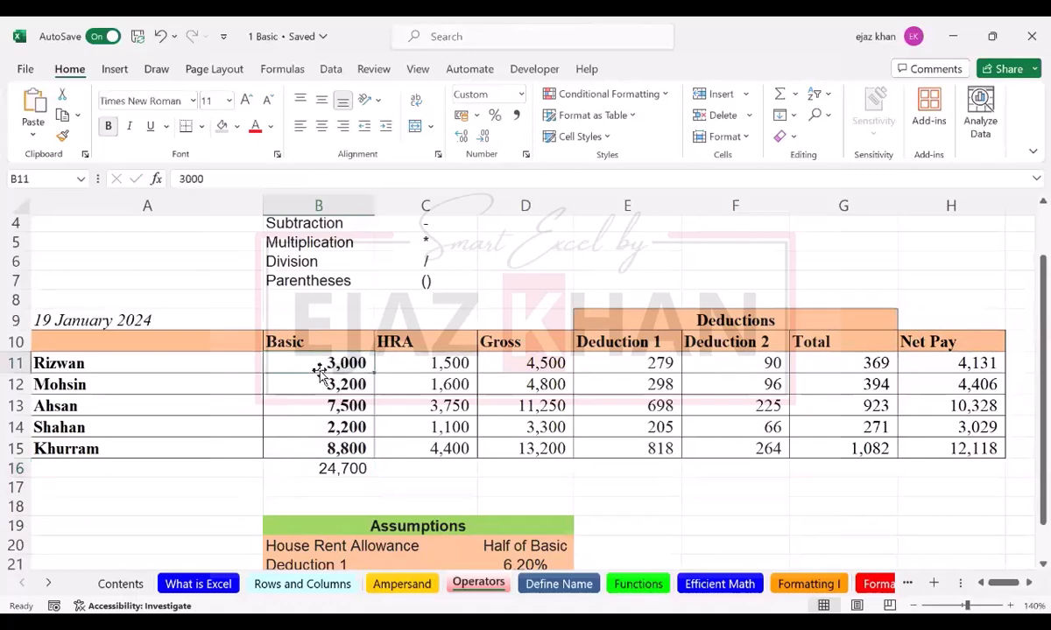
{"action": "type", "text": "2000"}
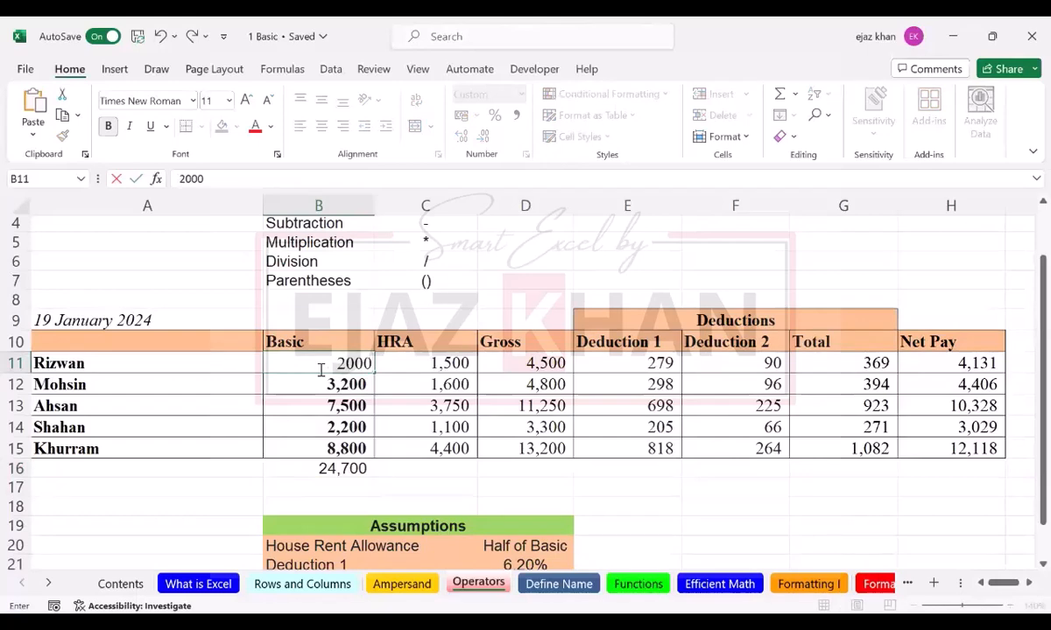
{"action": "key", "text": "Return"}
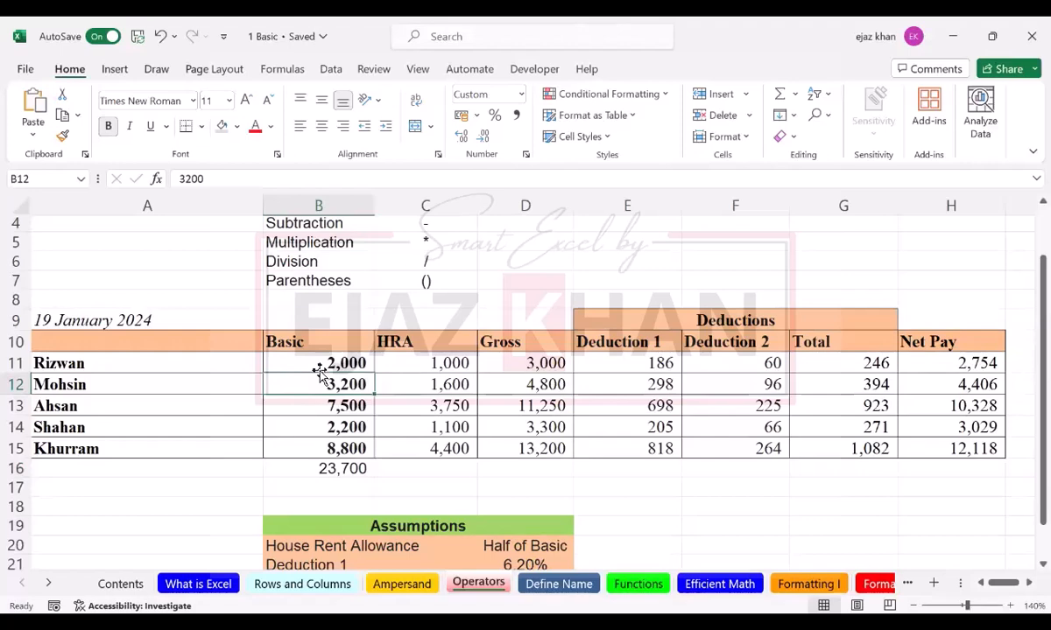
{"action": "key", "text": "ctrl+z"}
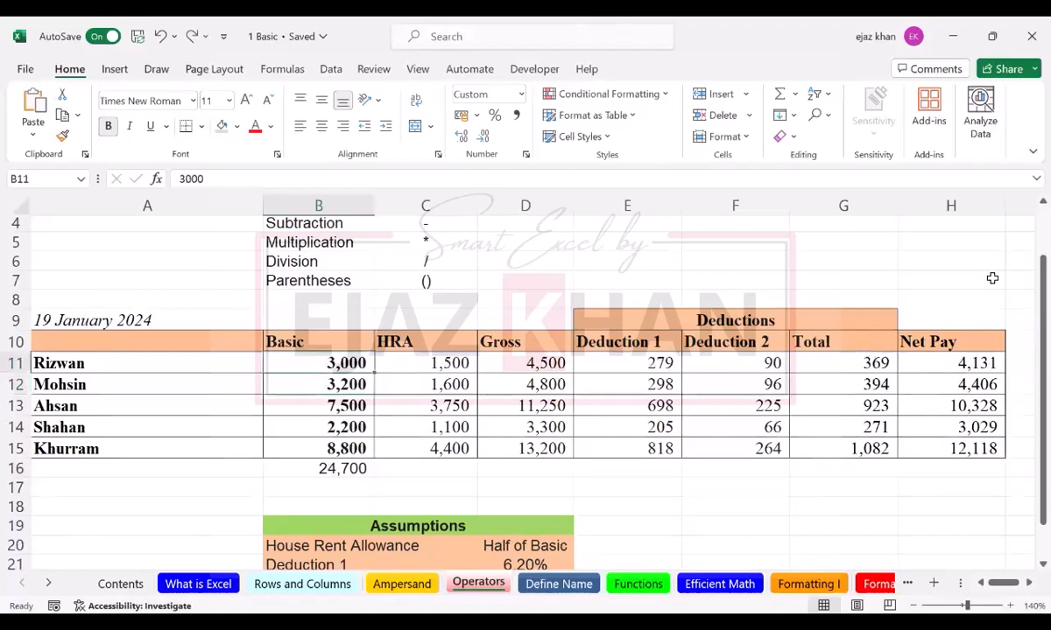
- Examine the payroll figures in B11:H15, including the HRA formula in C11 and the Gross formula in D11
{"action": "left_click_drag", "start_coordinate": [1026, 287], "coordinate": [1028, 385]}
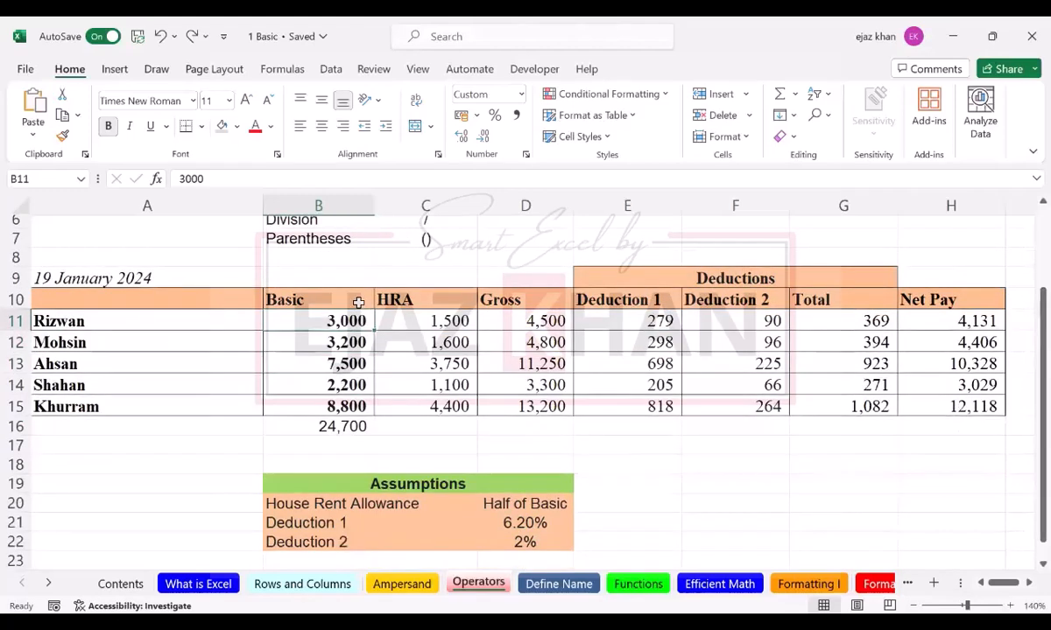
{"action": "left_click_drag", "start_coordinate": [324, 319], "coordinate": [951, 405]}
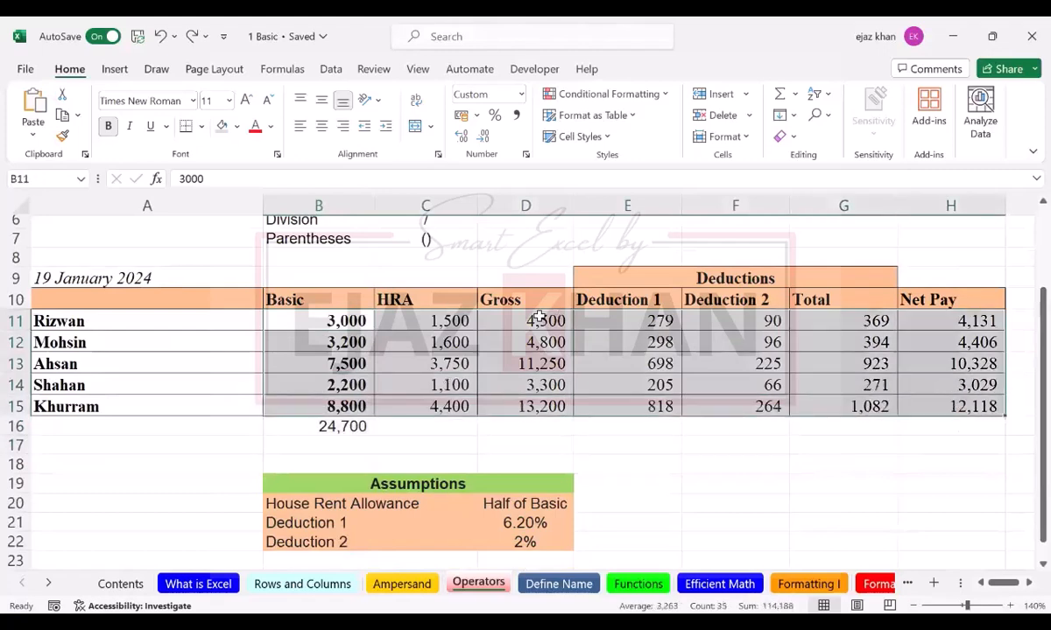
{"action": "left_click", "coordinate": [431, 321]}
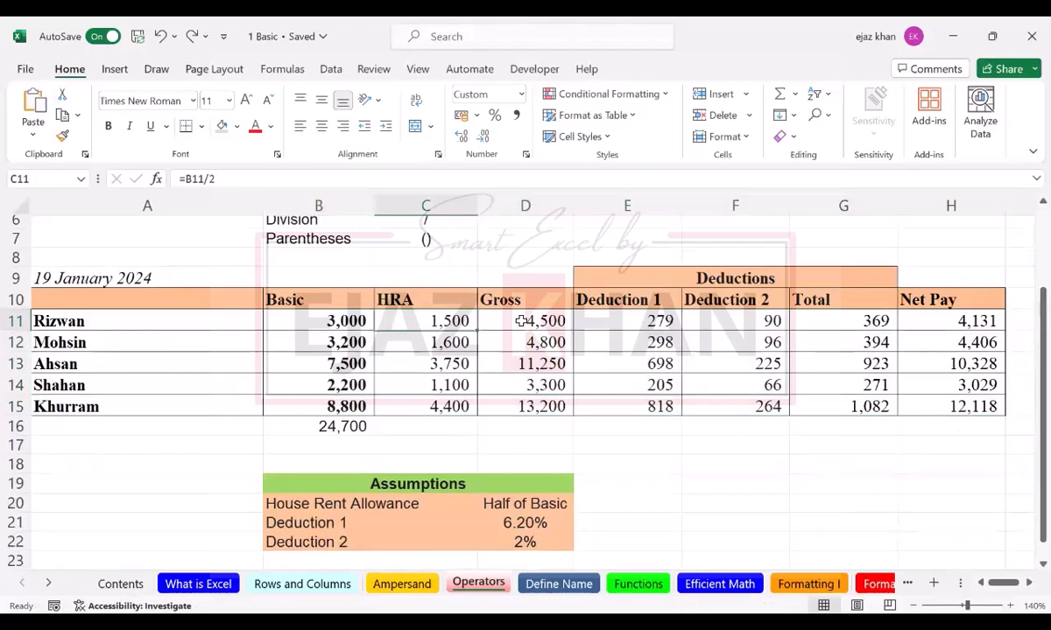
{"action": "left_click_drag", "start_coordinate": [522, 321], "coordinate": [945, 406]}
{"action": "left_click", "coordinate": [751, 450]}
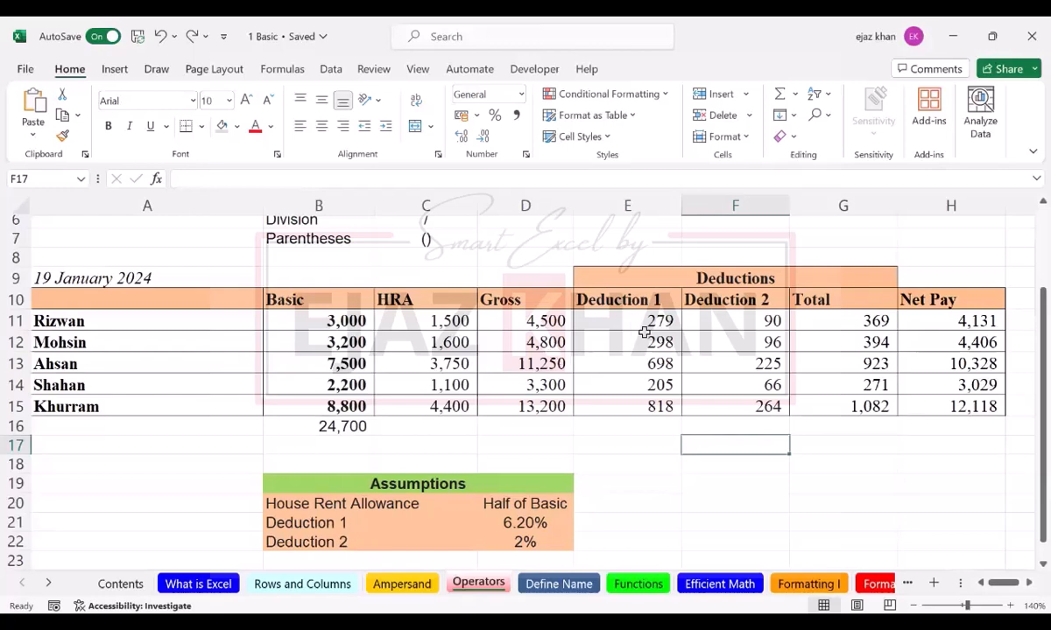
{"action": "left_click", "coordinate": [540, 321]}
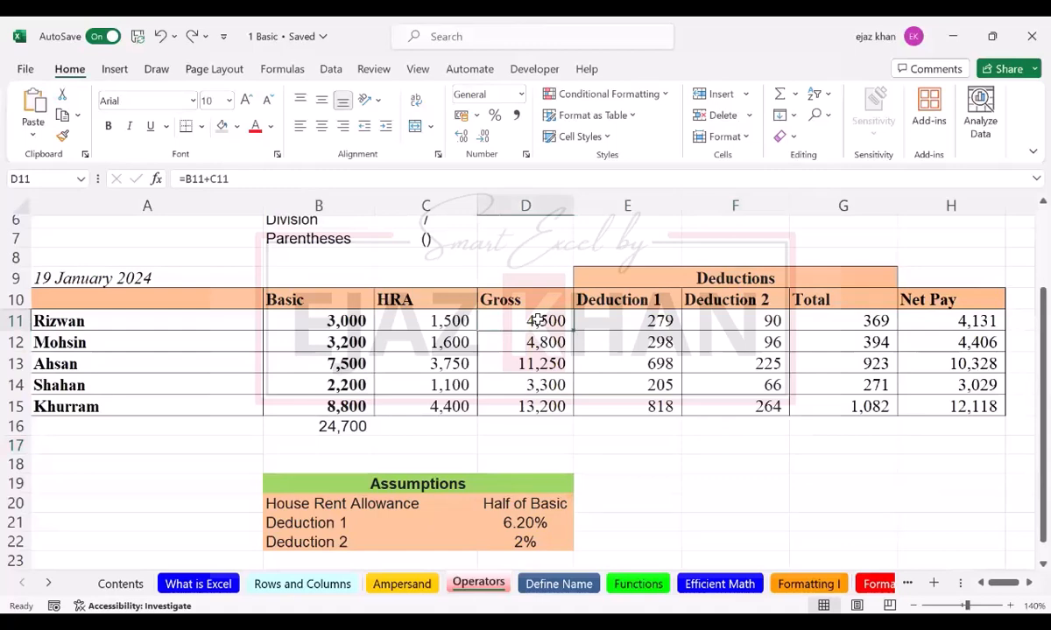
{"action": "left_click_drag", "start_coordinate": [541, 321], "coordinate": [941, 403]}
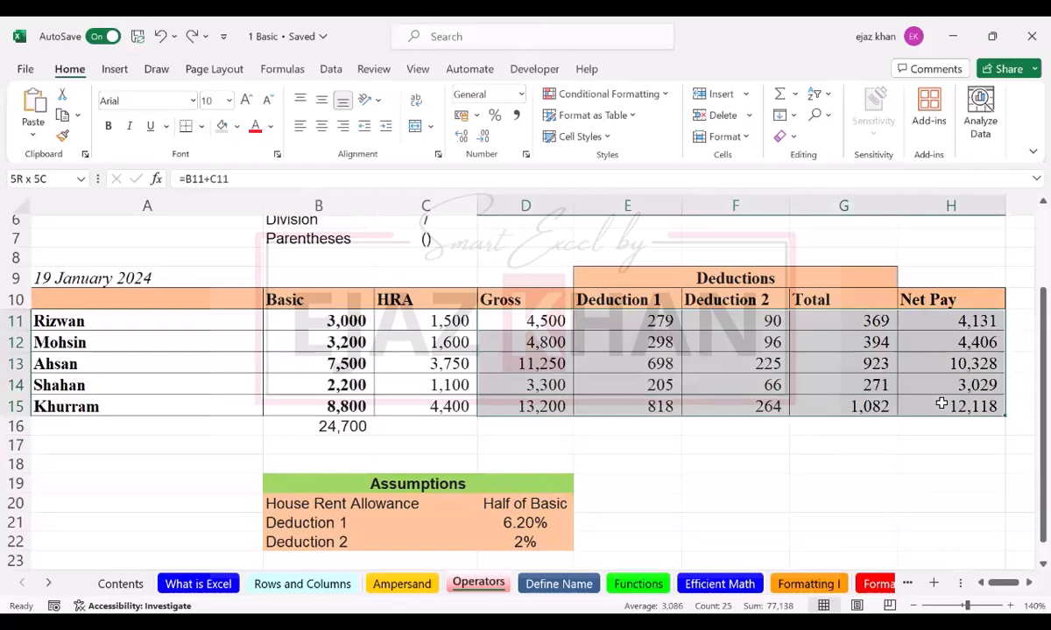
{"action": "left_click_drag", "start_coordinate": [941, 404], "coordinate": [941, 404]}
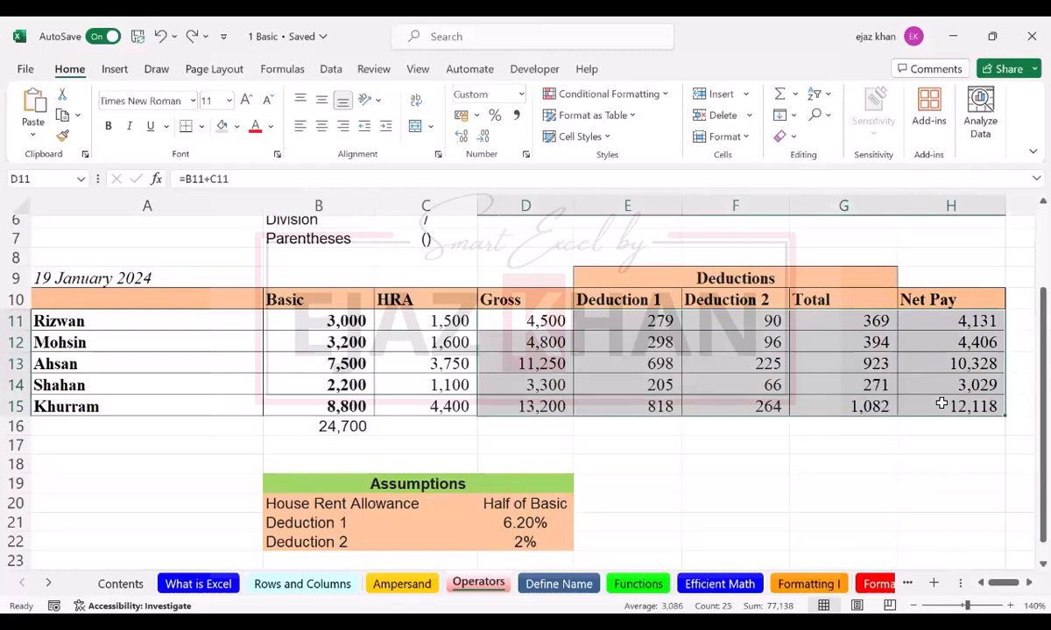
{"action": "key", "text": "Left"}
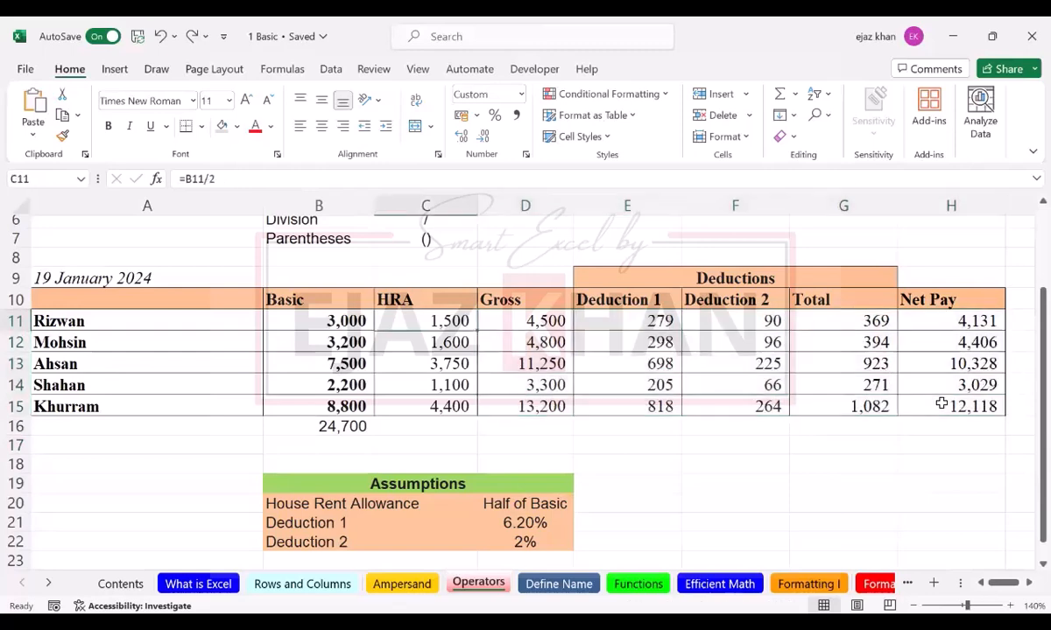
{"action": "key", "text": "Right"}
{"action": "key", "text": "Right"}
{"action": "key", "text": "Down"}
{"action": "key", "text": "Down"}
{"action": "key", "text": "Down"}
{"action": "key", "text": "Down"}
{"action": "key", "text": "Down"}
{"action": "key", "text": "Down"}
{"action": "key", "text": "Down"}
{"action": "key", "text": "Down"}
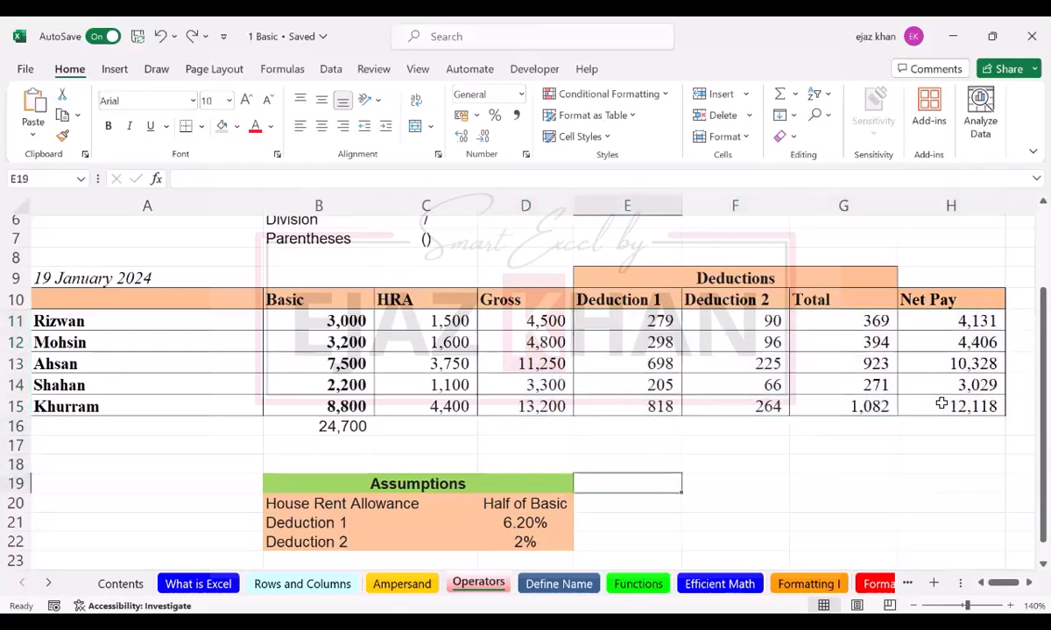
{"action": "key", "text": "Right"}
{"action": "key", "text": "Right"}
{"action": "key", "text": "Up"}
{"action": "key", "text": "Up"}
{"action": "key", "text": "Left"}
{"action": "key", "text": "Left"}
{"action": "key", "text": "Left"}
{"action": "key", "text": "Left"}
{"action": "key", "text": "Up"}
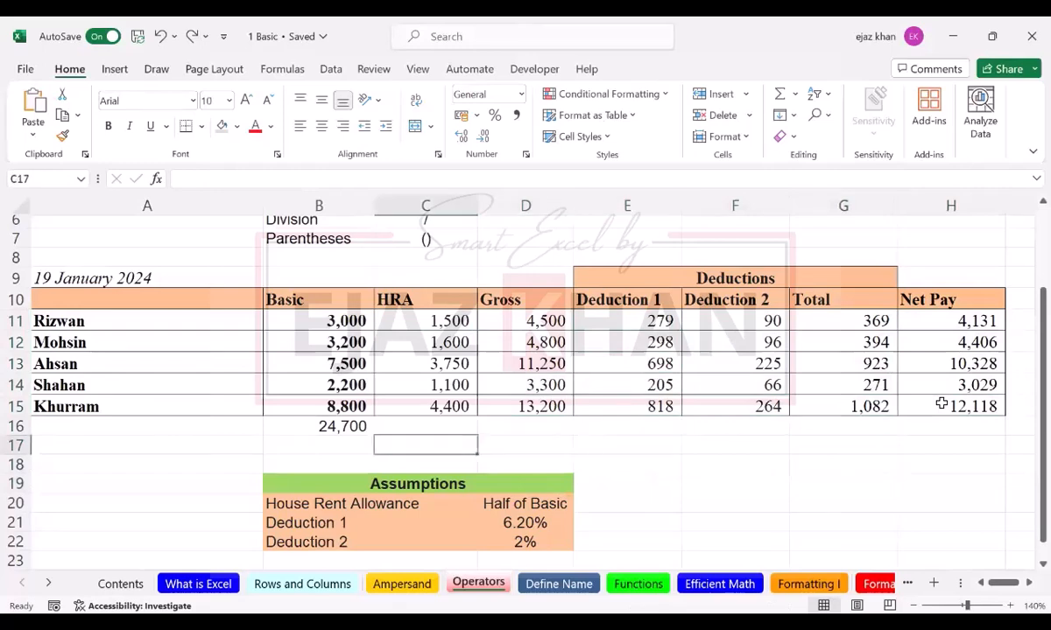
- Clear the Gross, Deduction 1, Deduction 2, Total and Net Pay formulas in D11:H15 of the payroll table
{"action": "key", "text": "Up"}
{"action": "key", "text": "Up"}
{"action": "key", "text": "Up"}
{"action": "key", "text": "Up"}
{"action": "key", "text": "Up"}
{"action": "key", "text": "Right"}
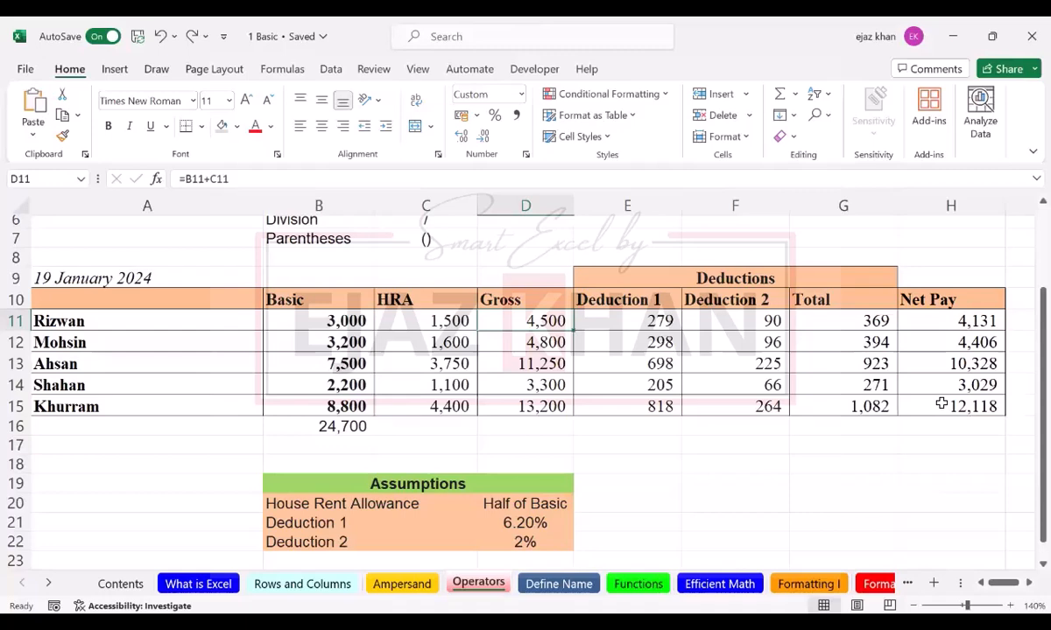
{"action": "key", "text": "shift+Right"}
{"action": "key", "text": "shift+Right"}
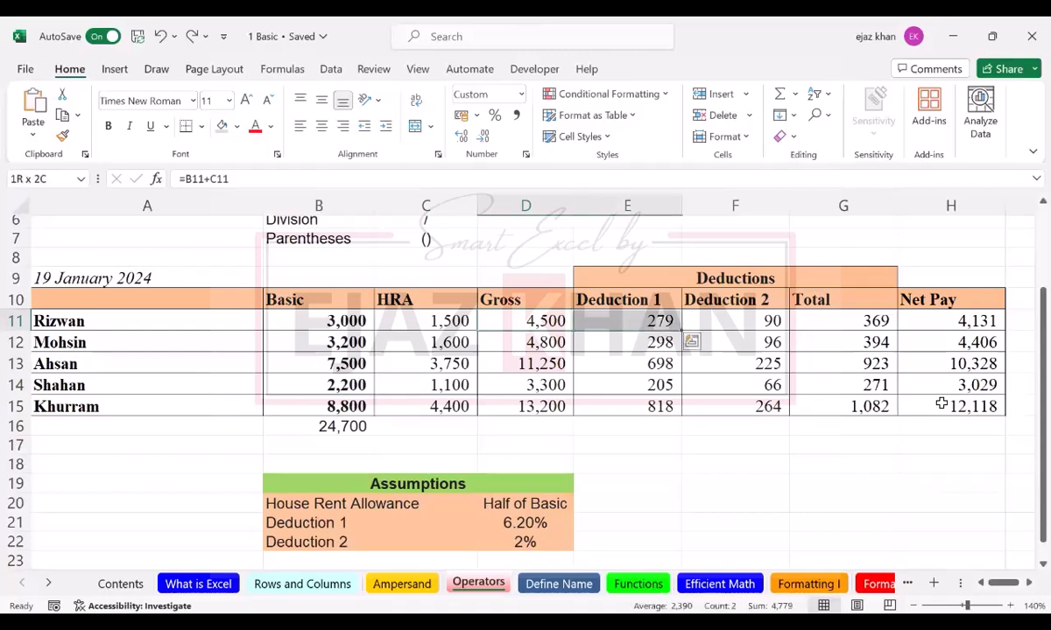
{"action": "key", "text": "shift+Right"}
{"action": "key", "text": "shift+Right"}
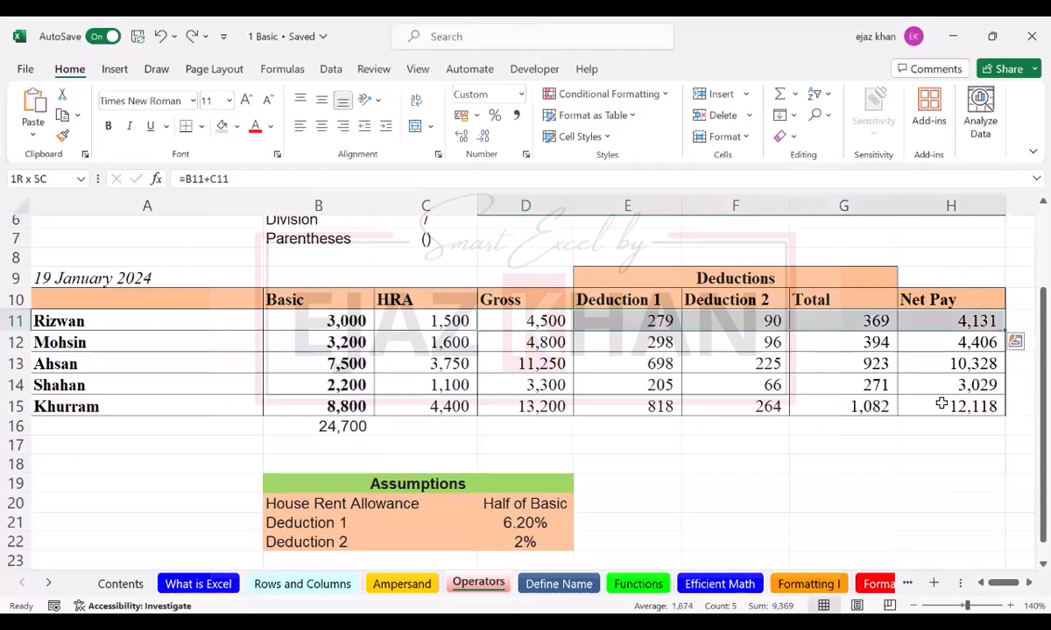
{"action": "key", "text": "shift+Down"}
{"action": "key", "text": "shift+Down"}
{"action": "key", "text": "shift+Down"}
{"action": "key", "text": "shift+Down"}
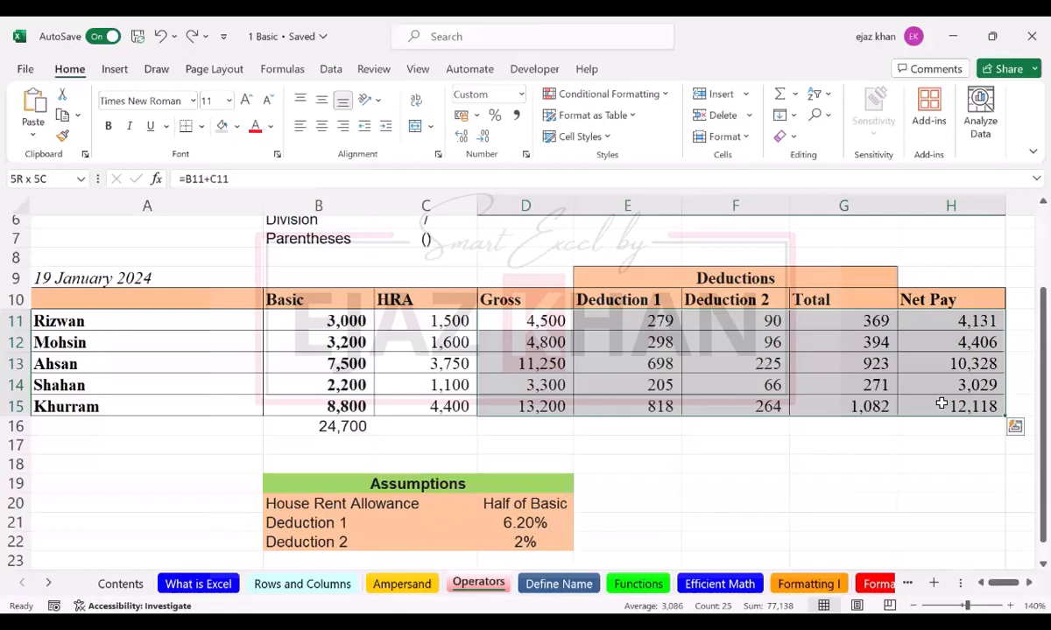
{"action": "key", "text": "Delete"}
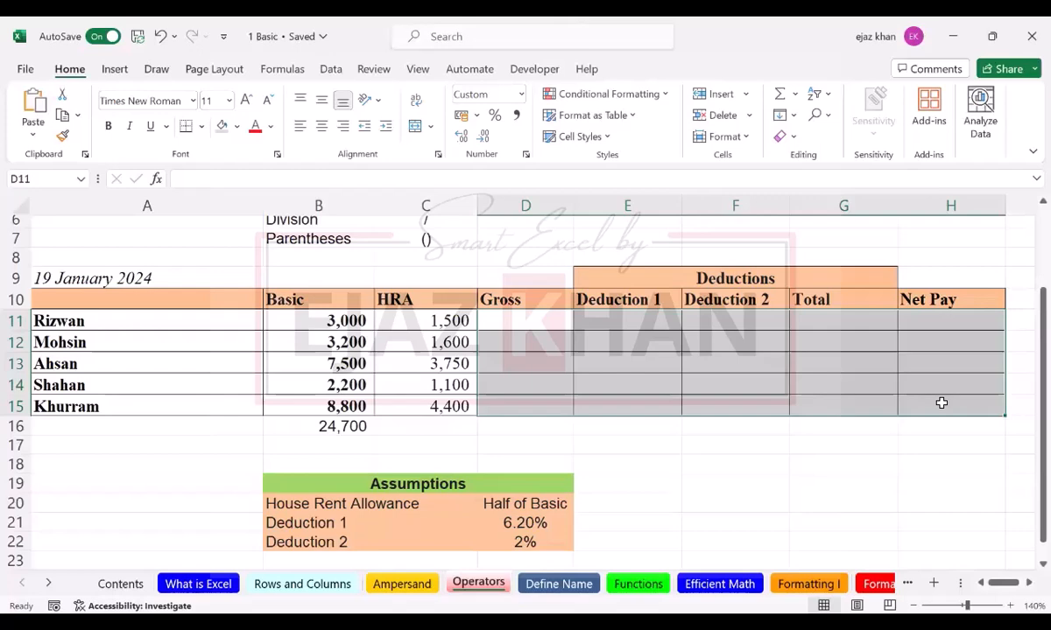
{"action": "left_click_drag", "start_coordinate": [513, 321], "coordinate": [542, 408]}
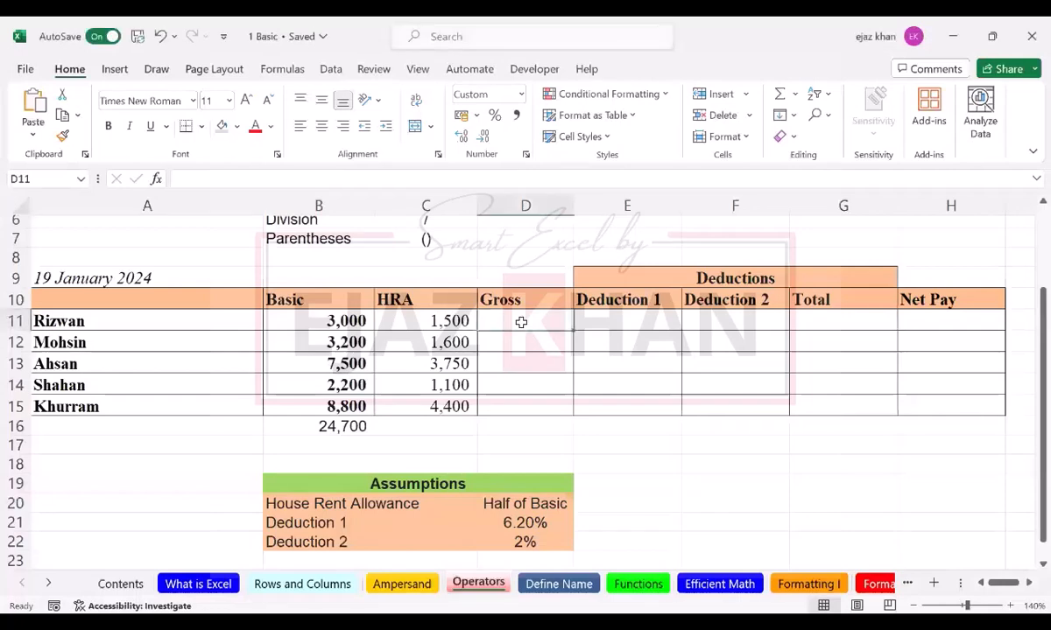
{"action": "type", "text": "="}
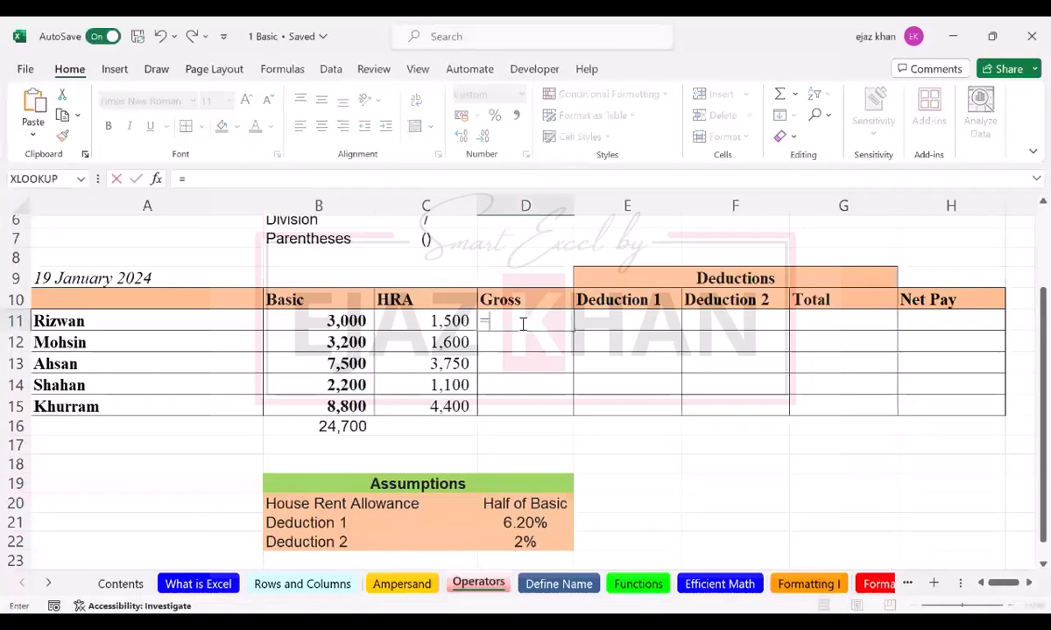
{"action": "left_click", "coordinate": [355, 320]}
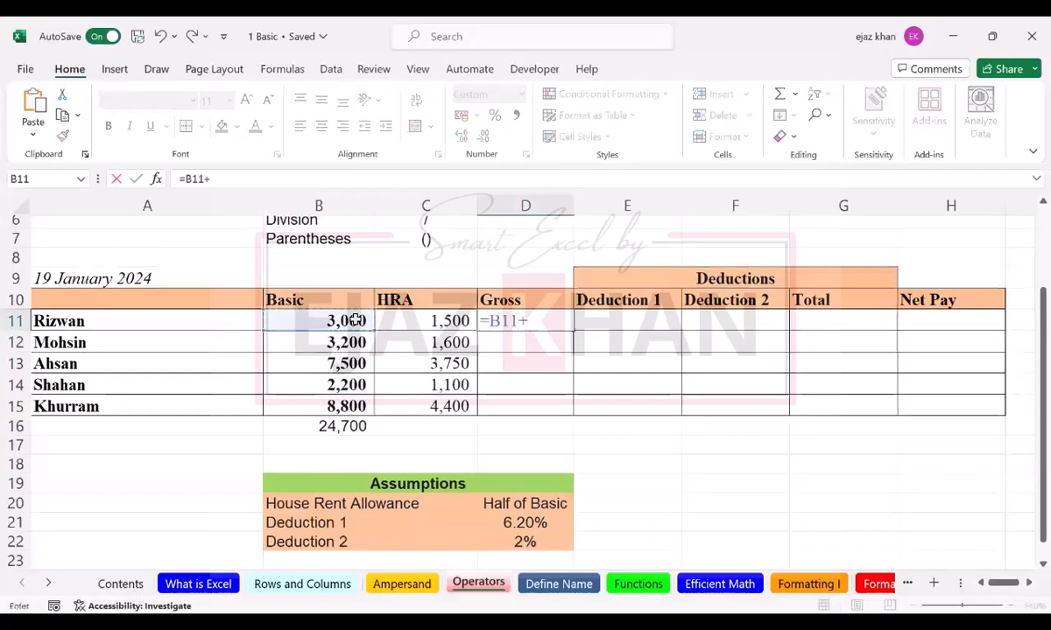
{"action": "type", "text": "+"}
{"action": "left_click", "coordinate": [405, 326]}
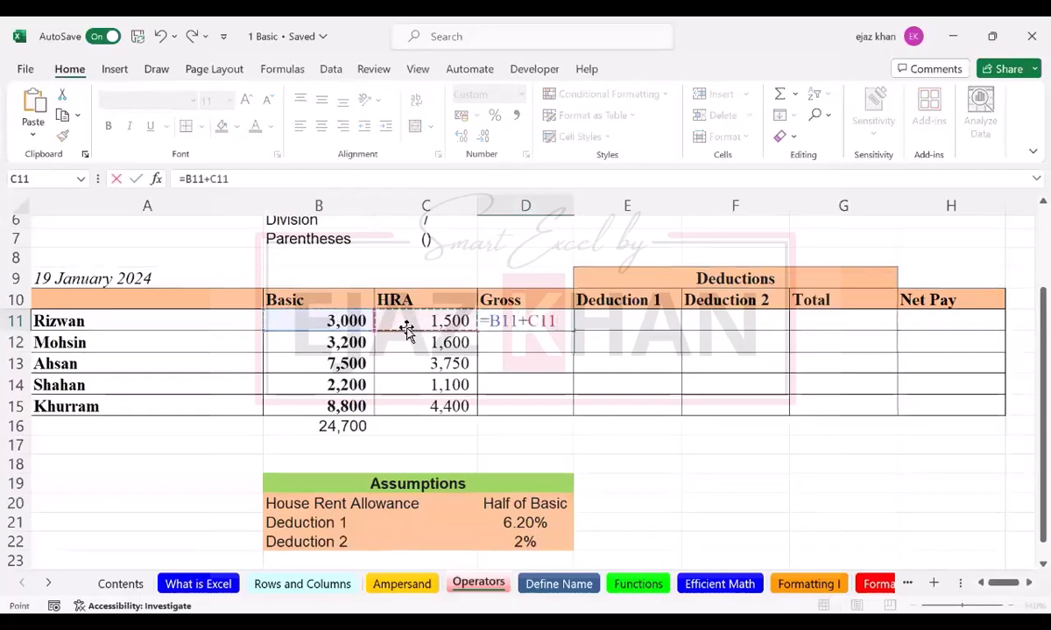
{"action": "key", "text": "Escape"}
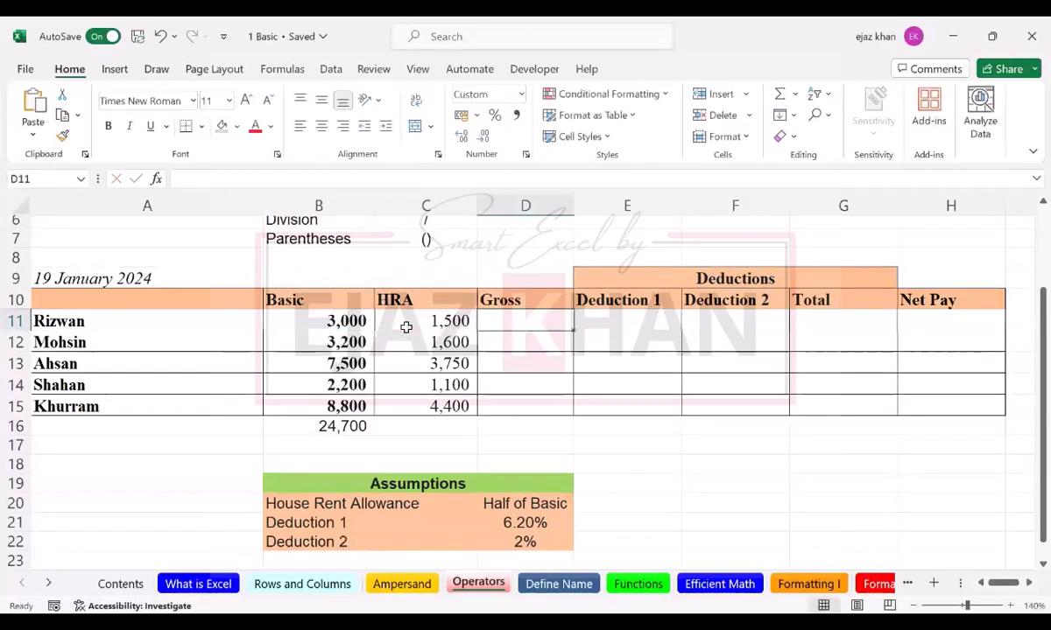
{"action": "type", "text": "="}
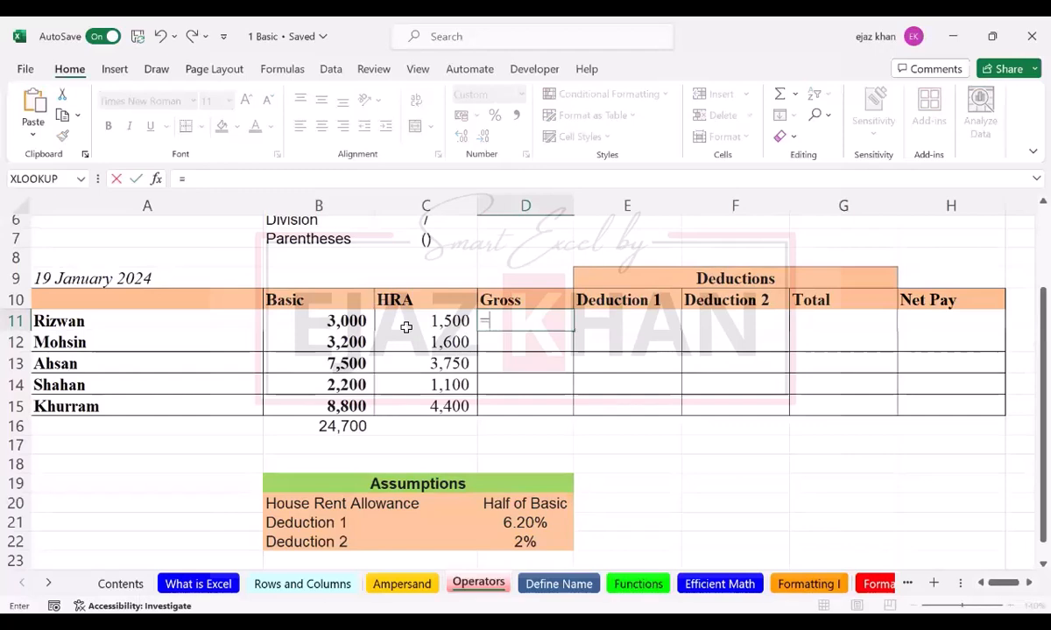
{"action": "key", "text": "Escape"}
{"action": "key", "text": "Right"}
{"action": "key", "text": "Left"}
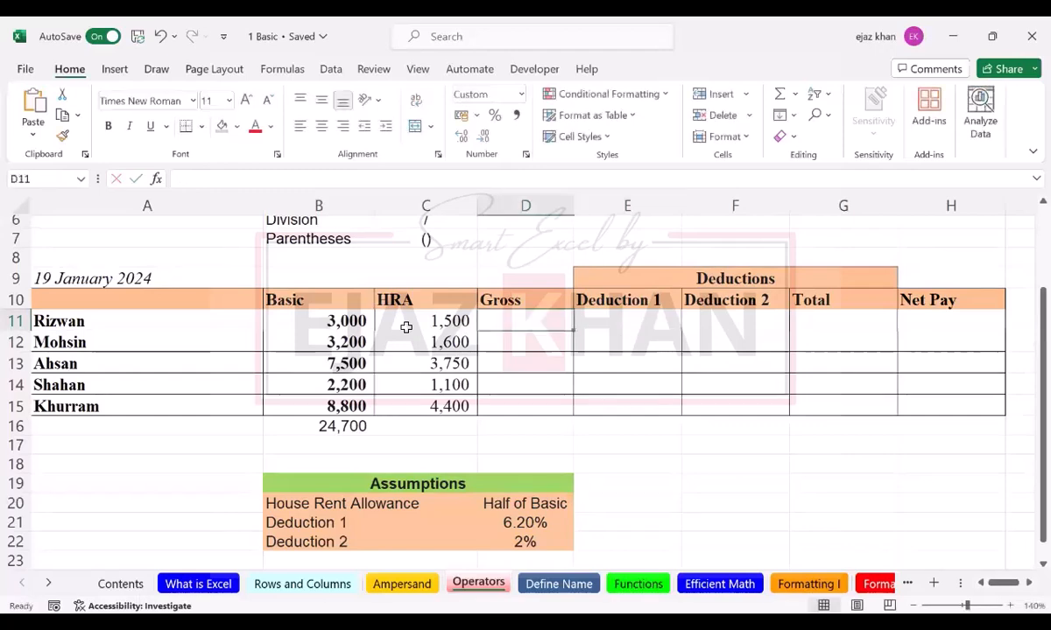
{"action": "type", "text": "="}
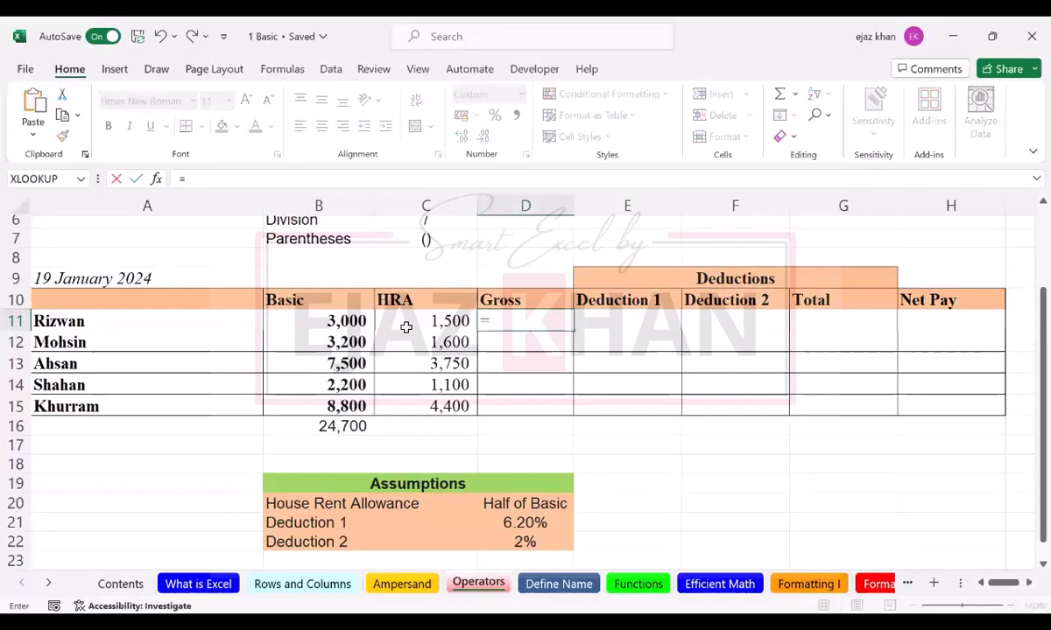
{"action": "key", "text": "Escape"}
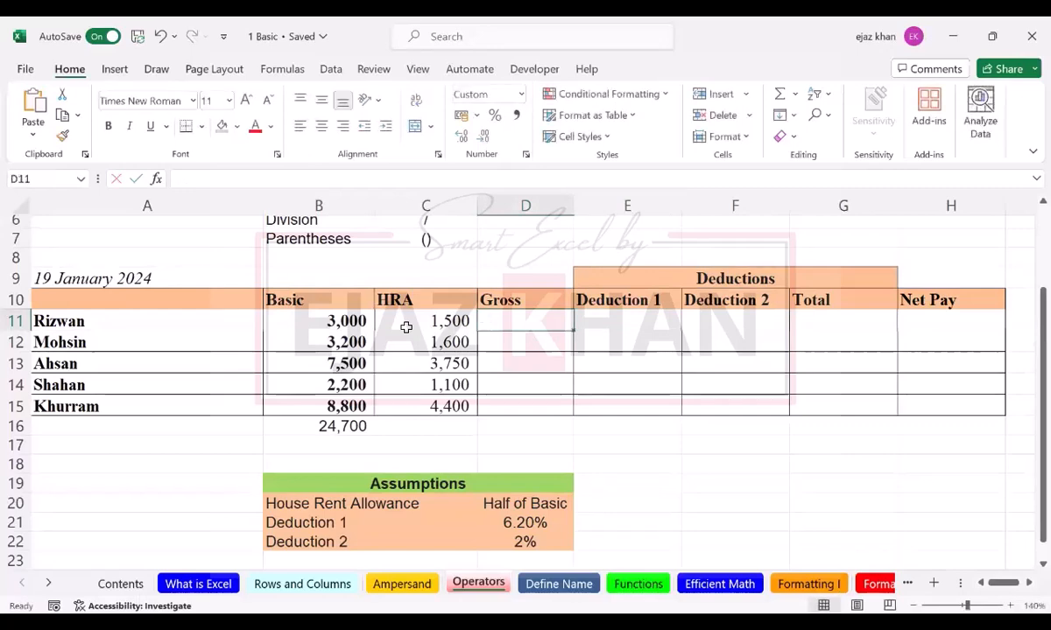
{"action": "key", "text": "Right"}
{"action": "key", "text": "Right"}
{"action": "key", "text": "Down"}
{"action": "key", "text": "Down"}
{"action": "key", "text": "Down"}
{"action": "key", "text": "Down"}
{"action": "key", "text": "Down"}
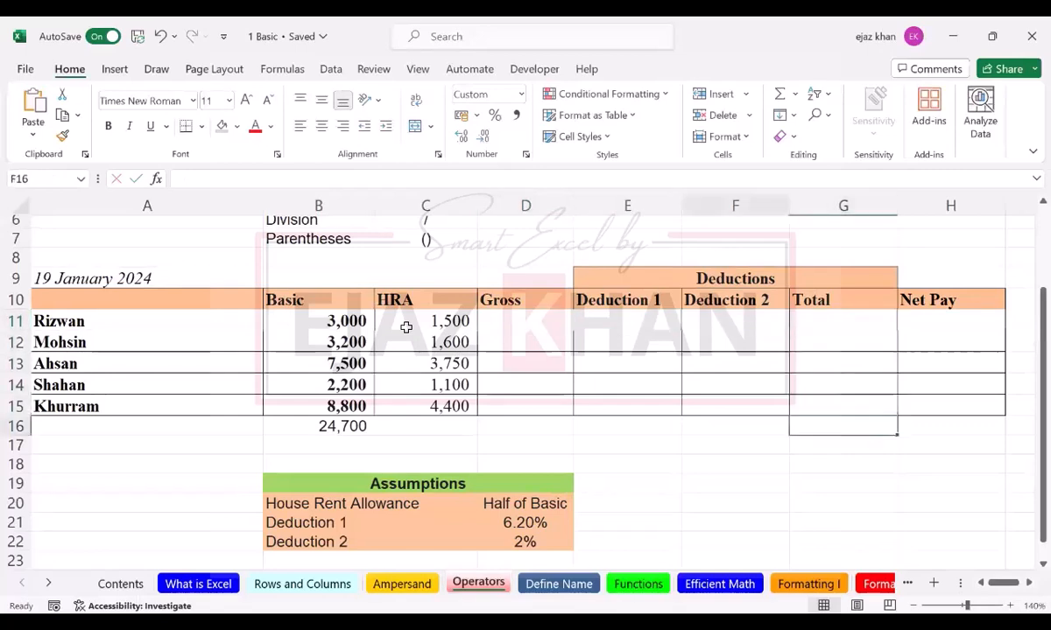
{"action": "key", "text": "Down"}
{"action": "key", "text": "Left"}
{"action": "key", "text": "Left"}
{"action": "key", "text": "Left"}
{"action": "key", "text": "Up"}
{"action": "key", "text": "Up"}
{"action": "key", "text": "Up"}
{"action": "key", "text": "Up"}
{"action": "key", "text": "Right"}
{"action": "key", "text": "Right"}
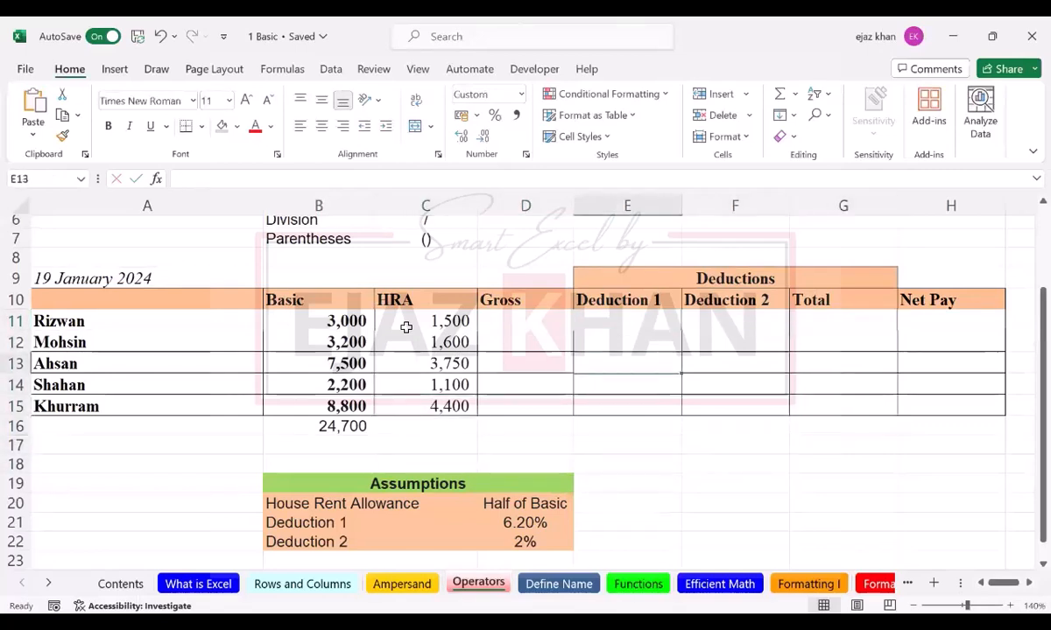
- Calculate the first employee's Gross in D11 by adding Basic and HRA with the formula =B11+C11
{"action": "key", "text": "Up"}
{"action": "key", "text": "Up"}
{"action": "key", "text": "Left"}
{"action": "type", "text": "="}
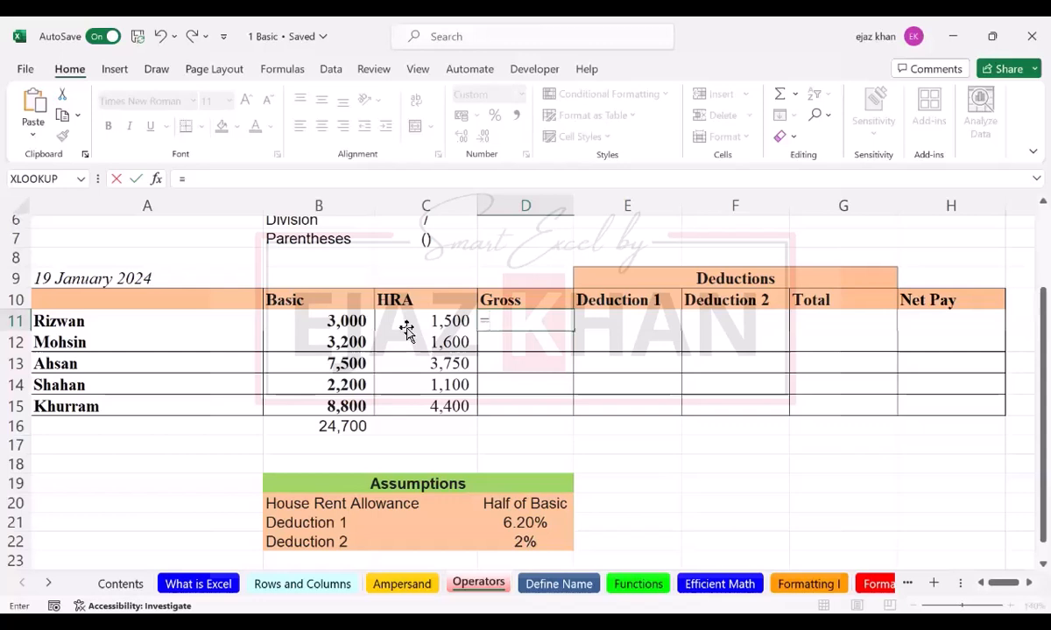
{"action": "left_click", "coordinate": [406, 328]}
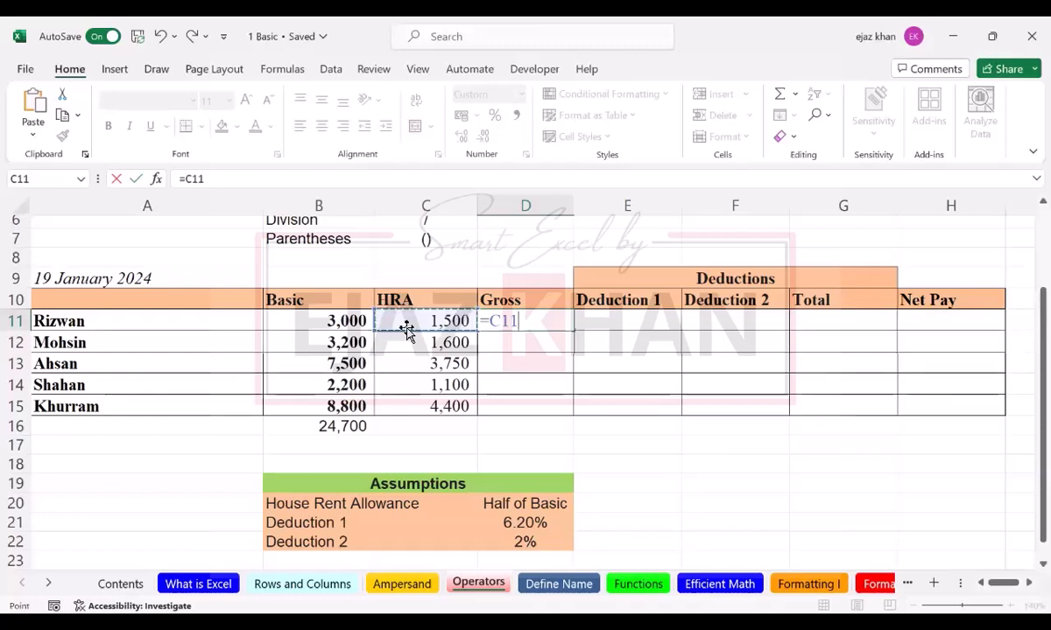
{"action": "key", "text": "Left"}
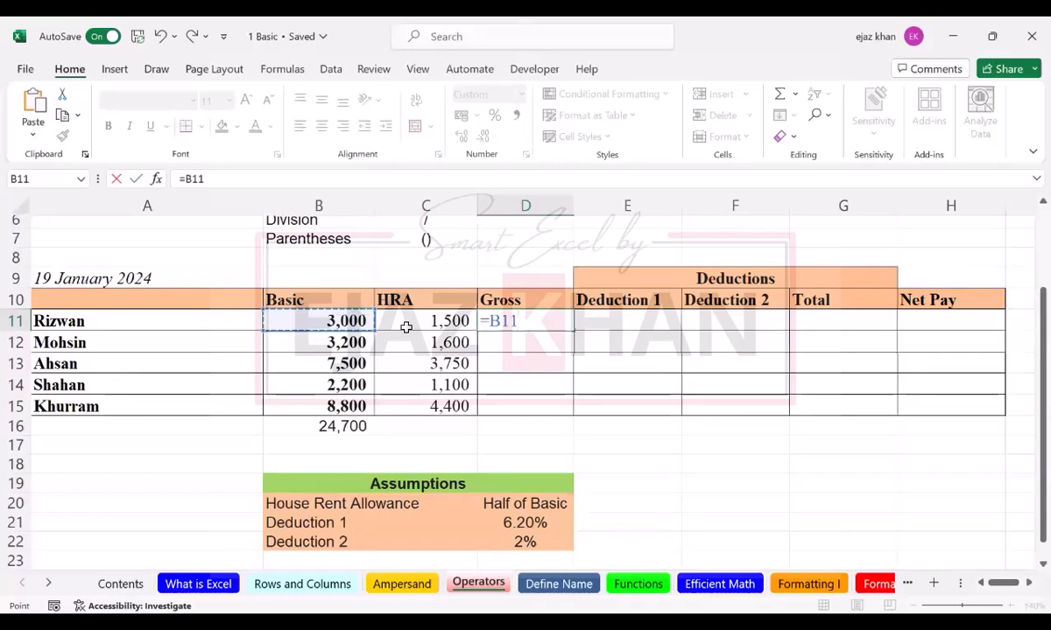
{"action": "type", "text": "+"}
{"action": "left_click", "coordinate": [407, 328]}
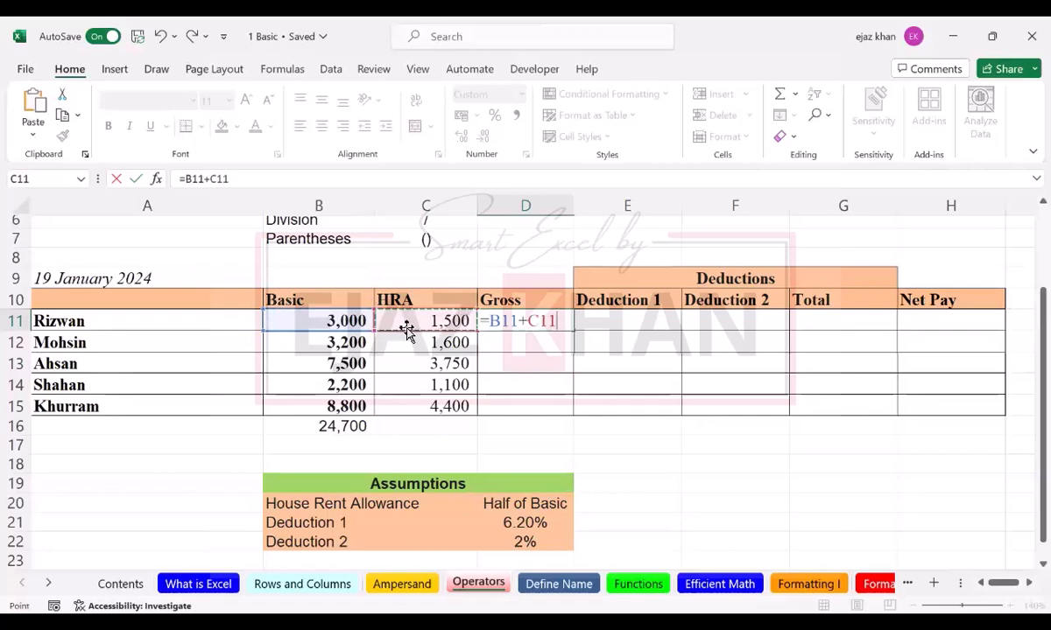
{"action": "key", "text": "Return"}
- Fill the Gross formula from D11 down to D15 and check the formulas in D12 and D11
{"action": "key", "text": "Up"}
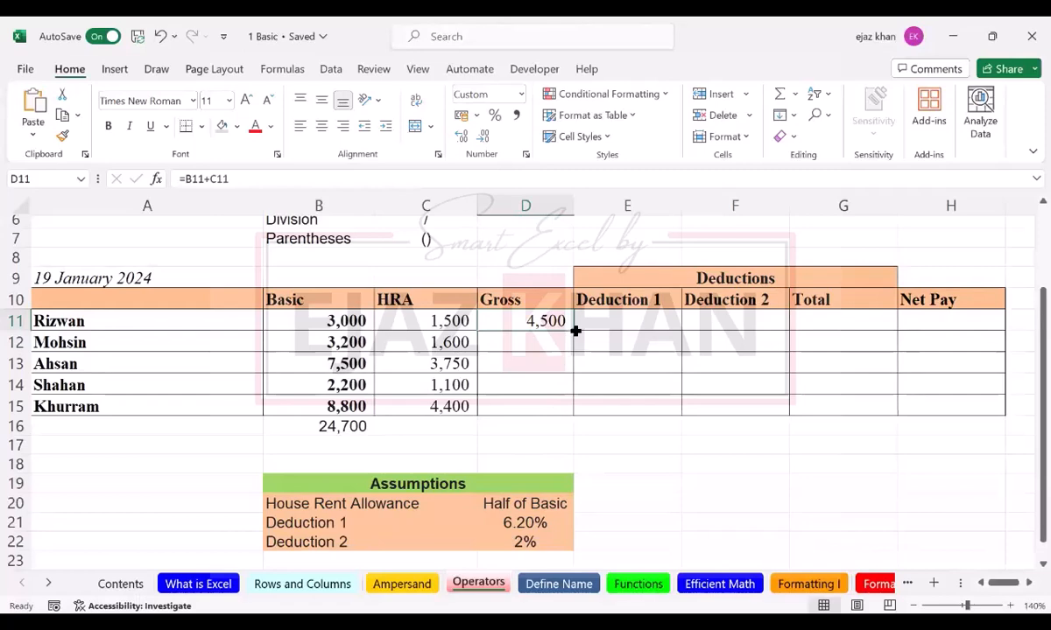
{"action": "left_click_drag", "start_coordinate": [575, 328], "coordinate": [573, 408]}
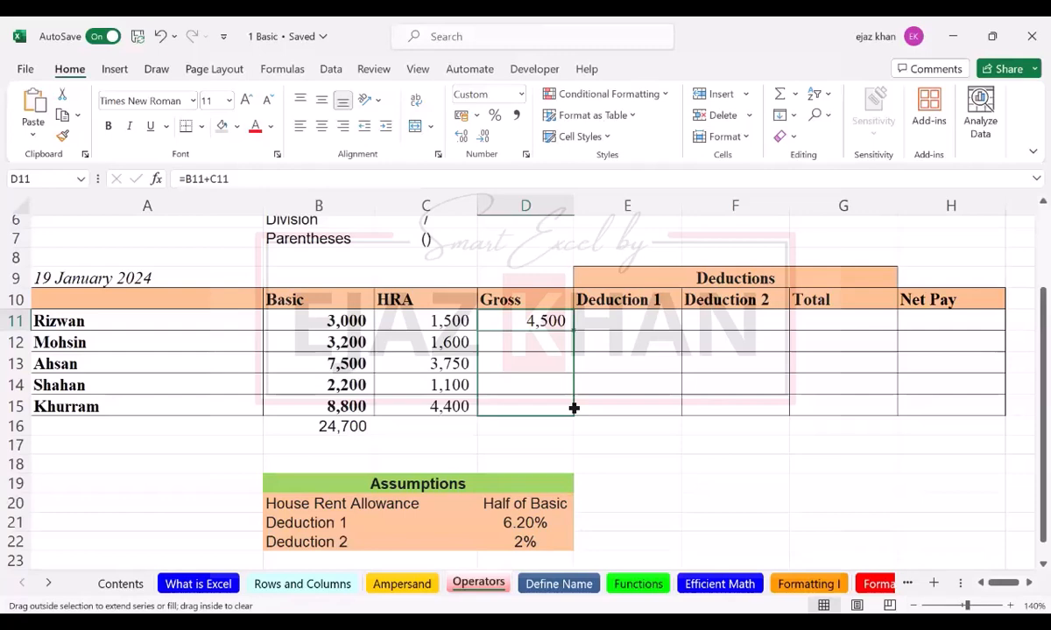
{"action": "left_click_drag", "start_coordinate": [573, 408], "coordinate": [574, 340]}
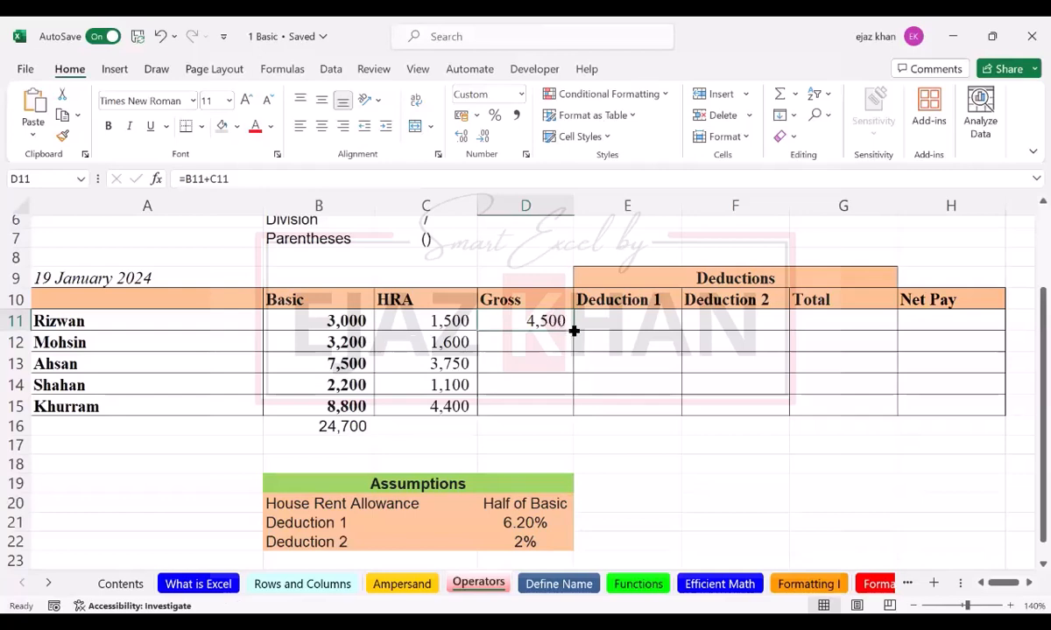
{"action": "left_click_drag", "start_coordinate": [574, 330], "coordinate": [573, 410]}
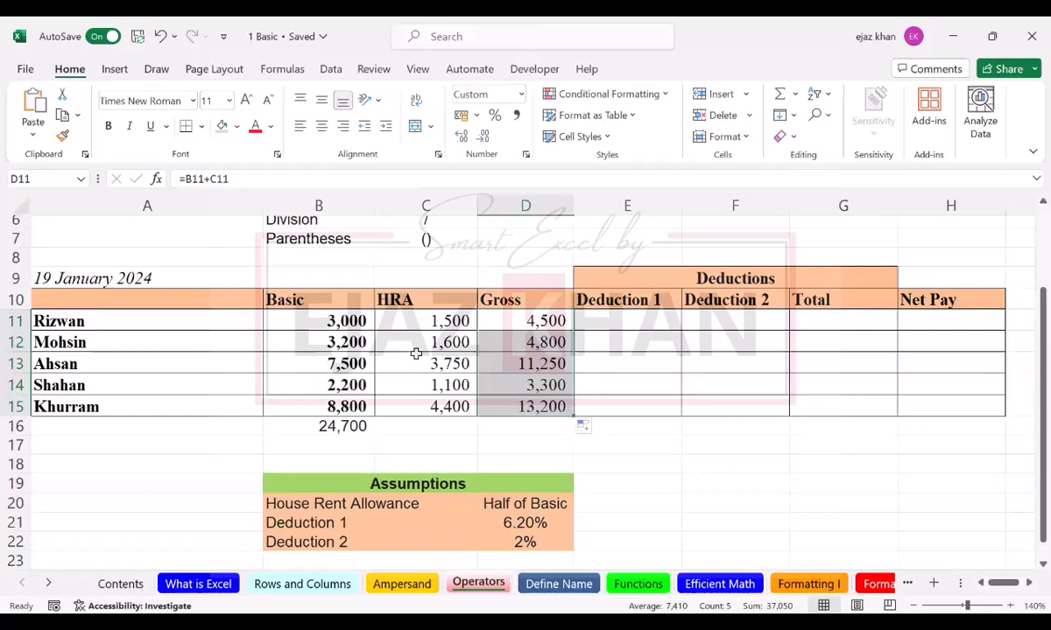
{"action": "left_click", "coordinate": [530, 343]}
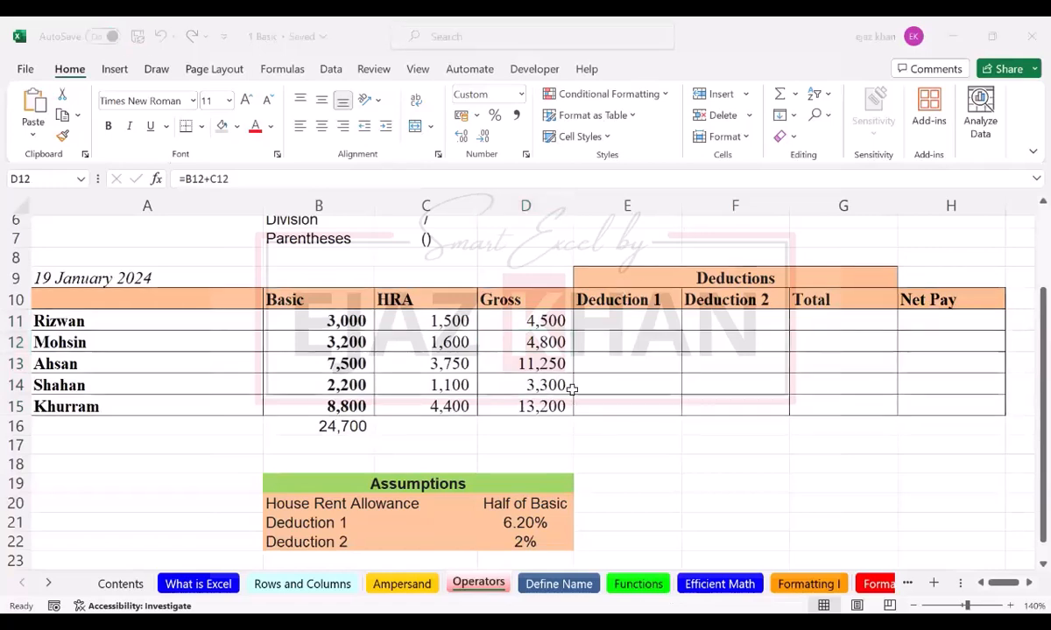
{"action": "left_click_drag", "start_coordinate": [520, 316], "coordinate": [520, 359]}
{"action": "left_click", "coordinate": [520, 323]}
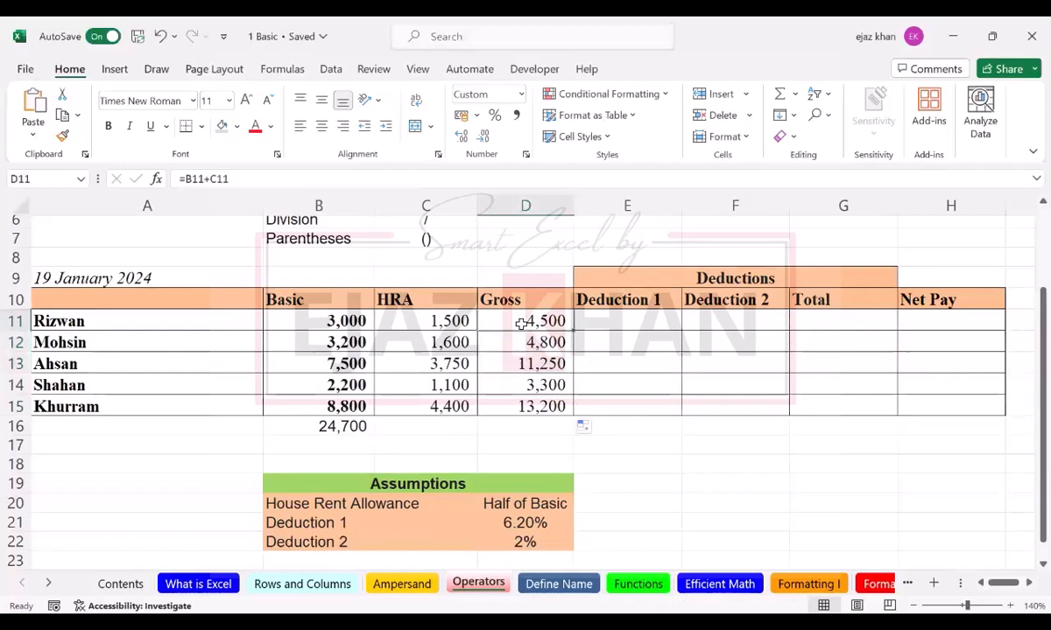
- Calculate Deduction 1 in E11 by multiplying the Deduction 1 rate by Gross with =D21*D11, and review its cell references
{"action": "left_click", "coordinate": [609, 321]}
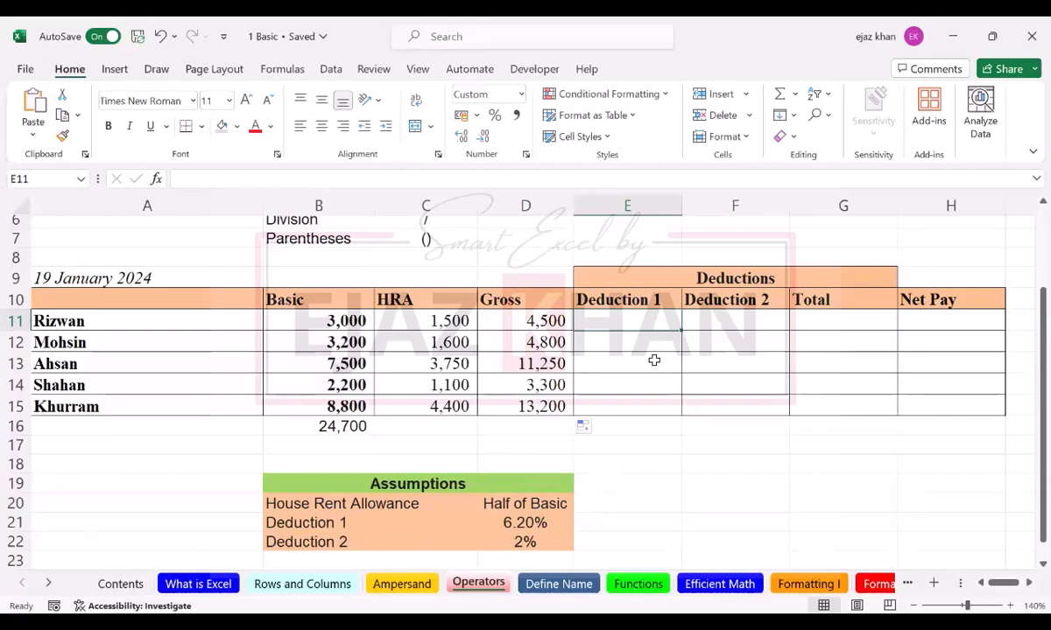
{"action": "type", "text": "="}
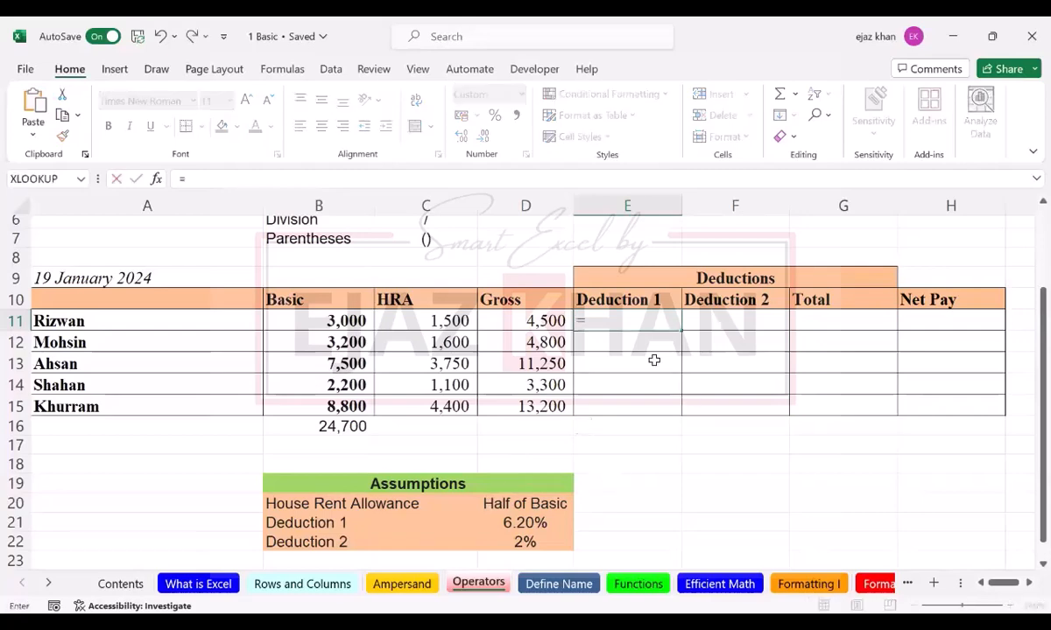
{"action": "left_click", "coordinate": [497, 523]}
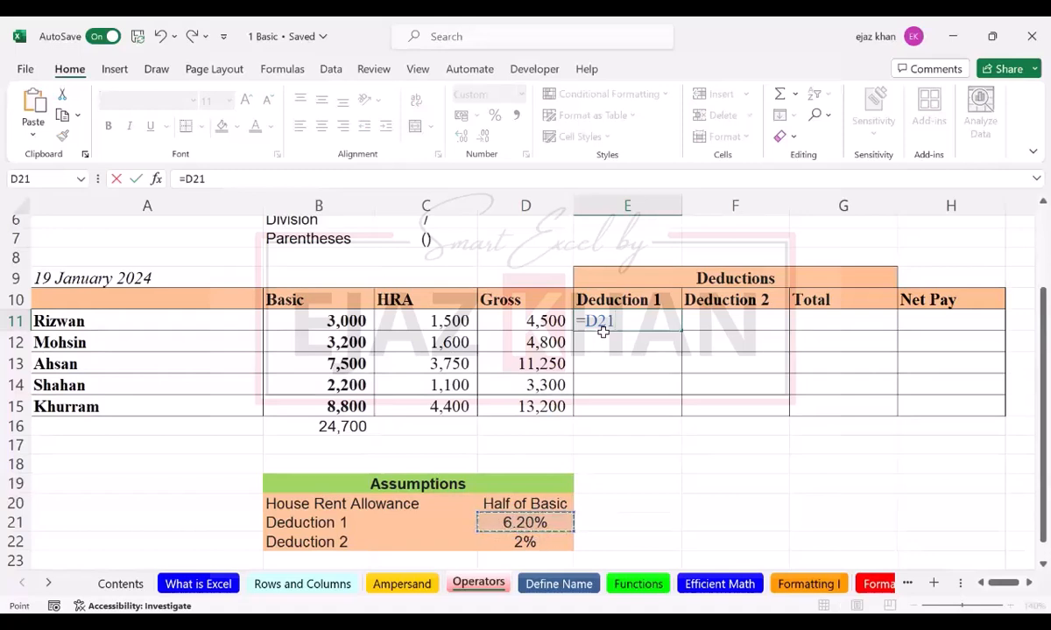
{"action": "type", "text": "*"}
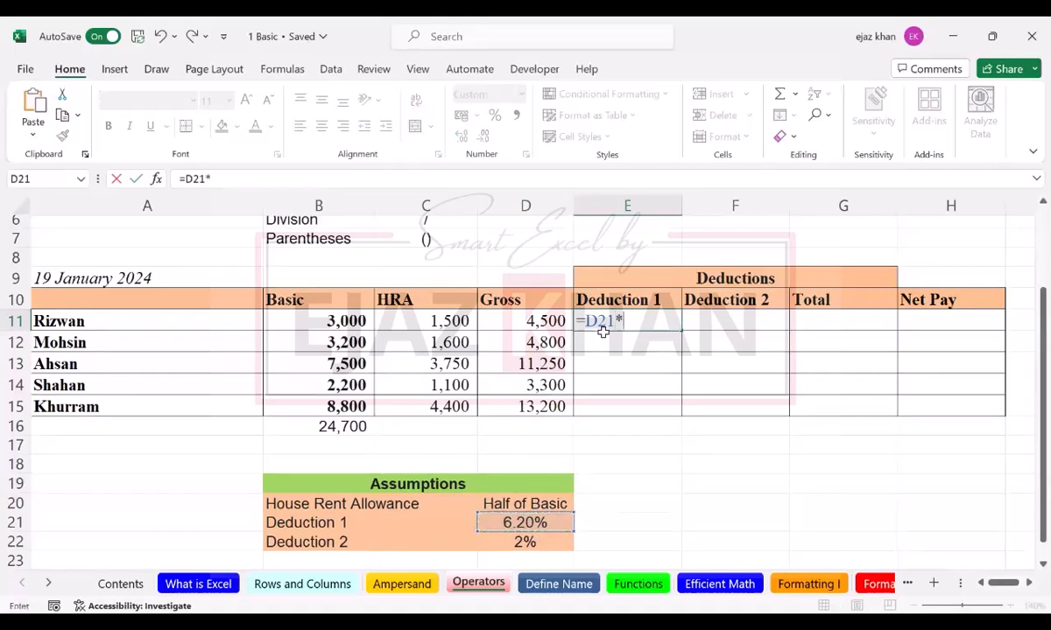
{"action": "left_click", "coordinate": [542, 321]}
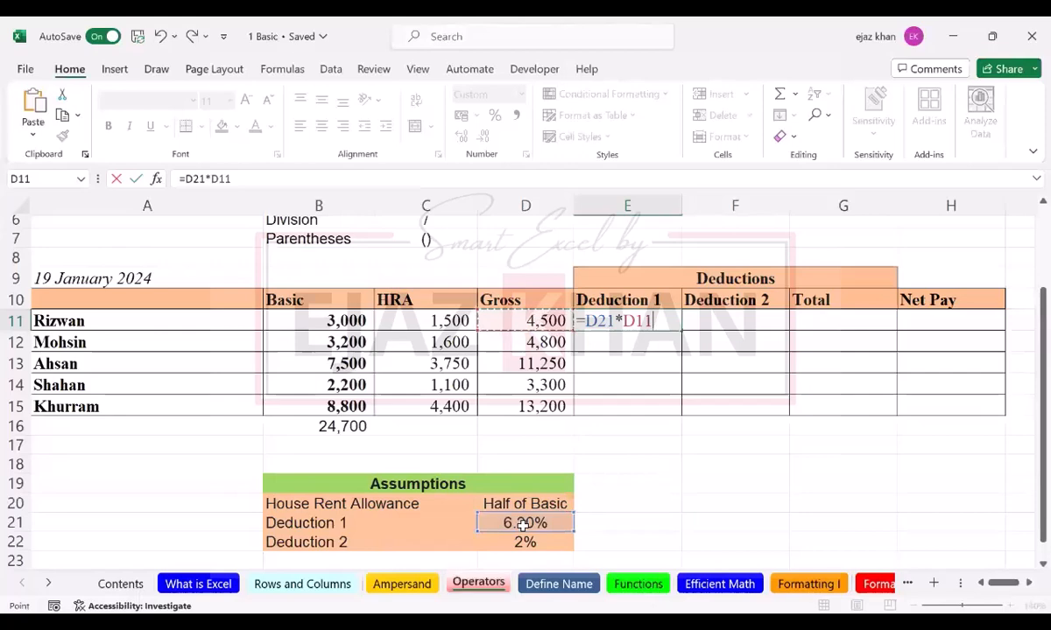
{"action": "key", "text": "Return"}
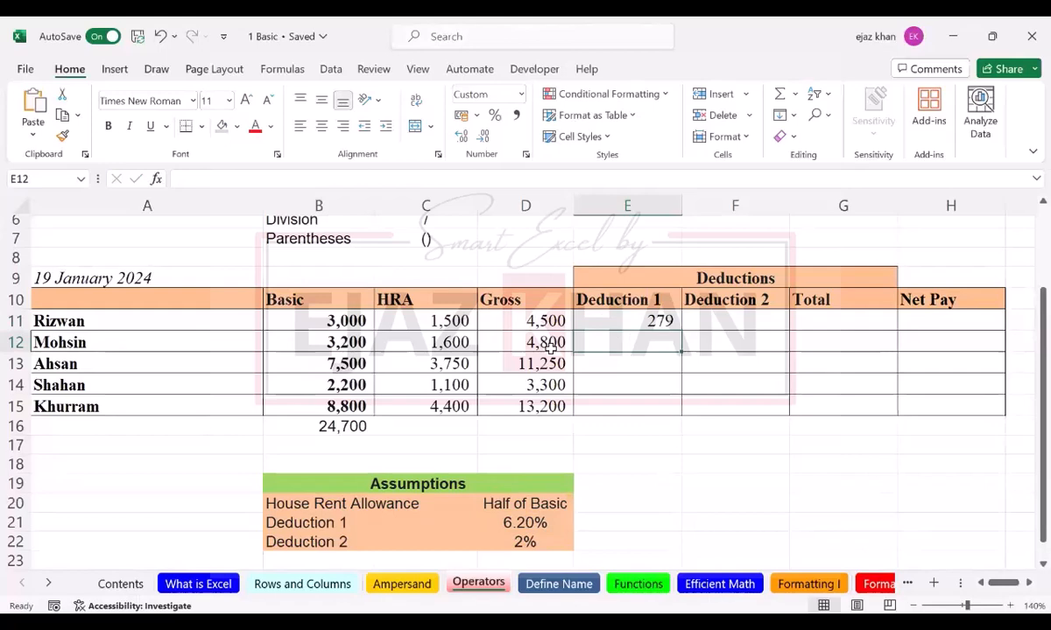
{"action": "double_click", "coordinate": [603, 321]}
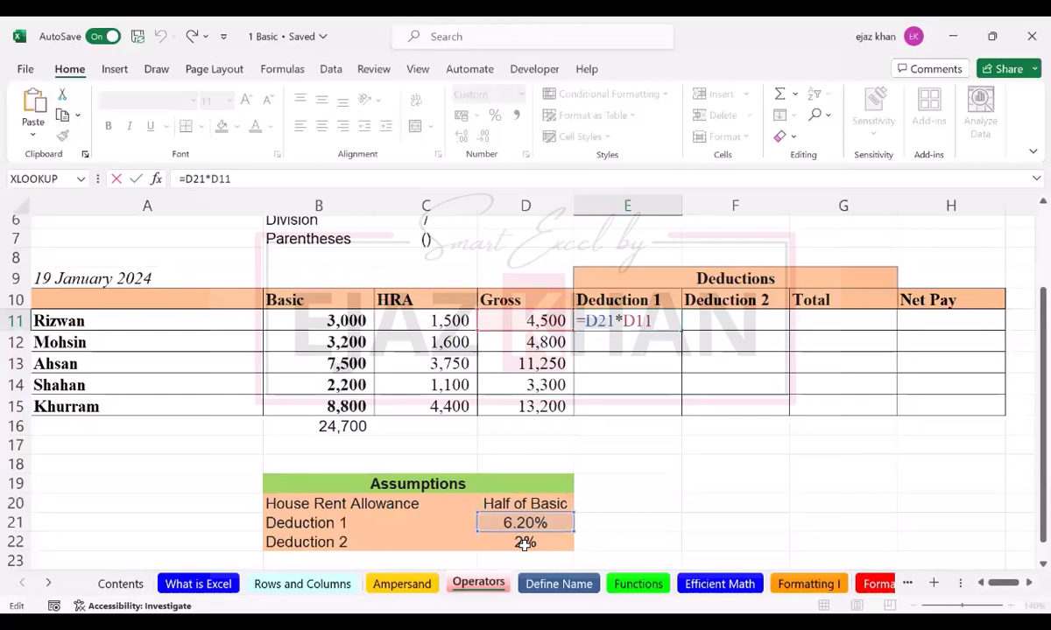
{"action": "key", "text": "Return"}
- Calculate Deduction 1 for the second employee in E12 with the formula =D12*D21
{"action": "type", "text": "="}
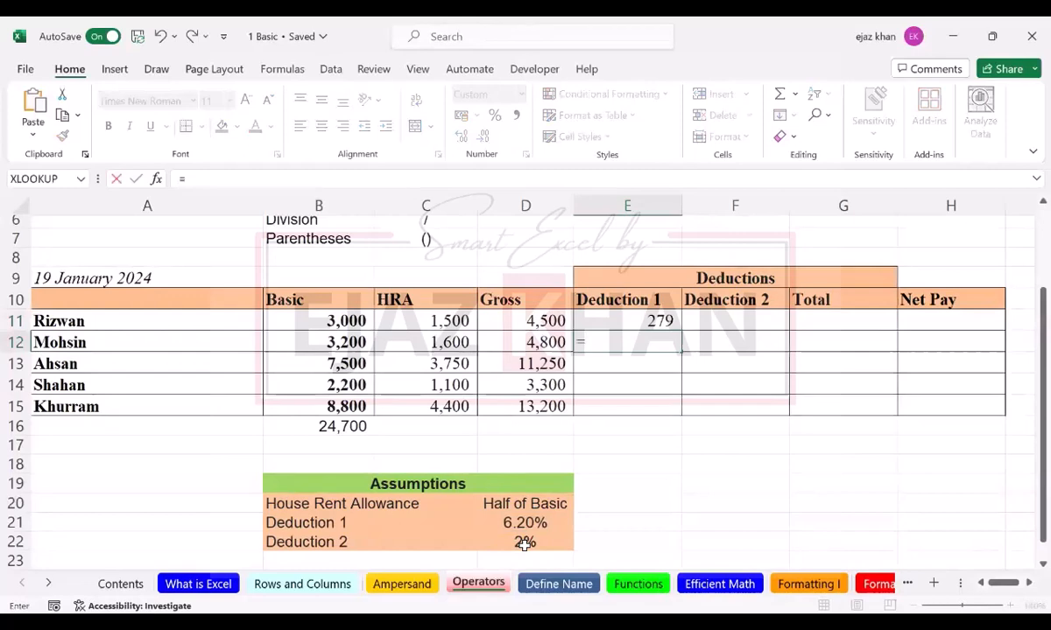
{"action": "key", "text": "Left"}
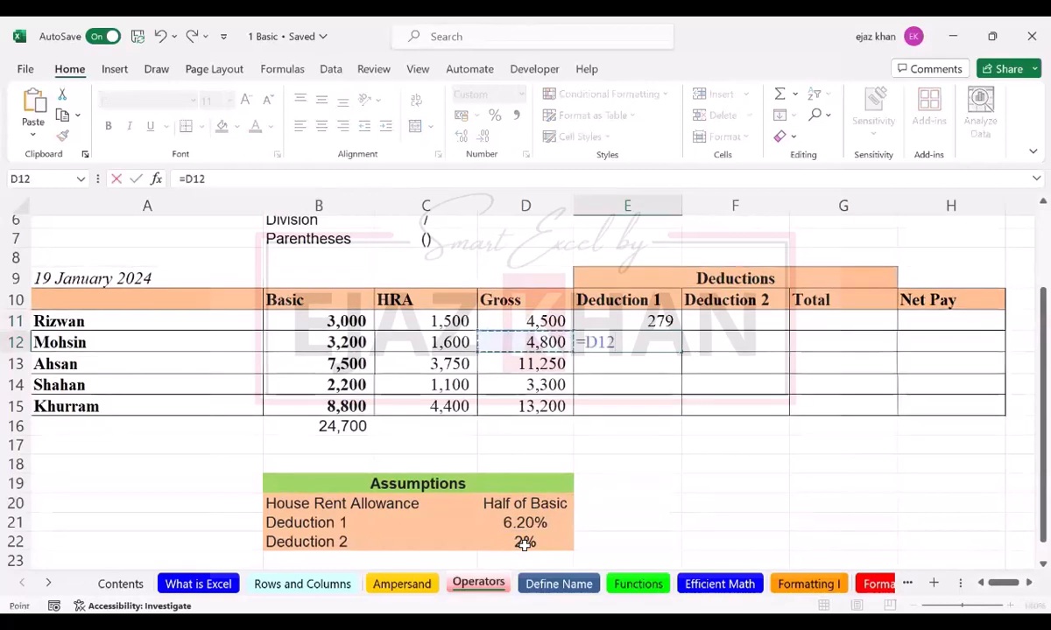
{"action": "type", "text": "*"}
{"action": "key", "text": "Down"}
{"action": "key", "text": "Down"}
{"action": "key", "text": "Left"}
{"action": "key", "text": "Down"}
{"action": "key", "text": "Down"}
{"action": "key", "text": "Down"}
{"action": "key", "text": "Down"}
{"action": "key", "text": "Down"}
{"action": "key", "text": "Down"}
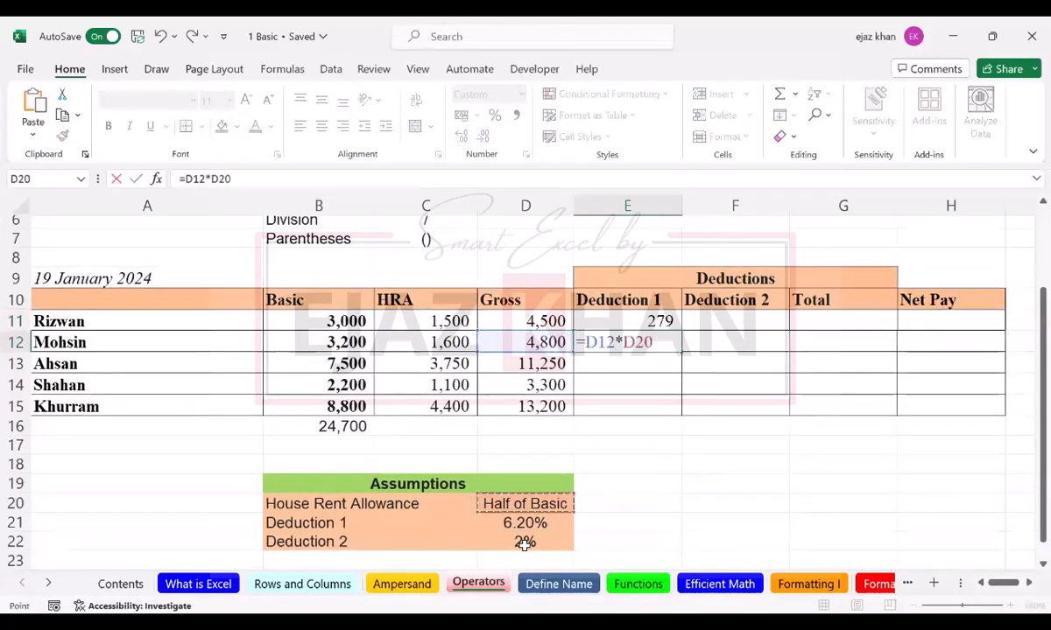
{"action": "key", "text": "Down"}
{"action": "key", "text": "Return"}
- Calculate Deduction 1 for the third employee in E13 with the formula =D13*D21
{"action": "type", "text": "="}
{"action": "key", "text": "Left"}
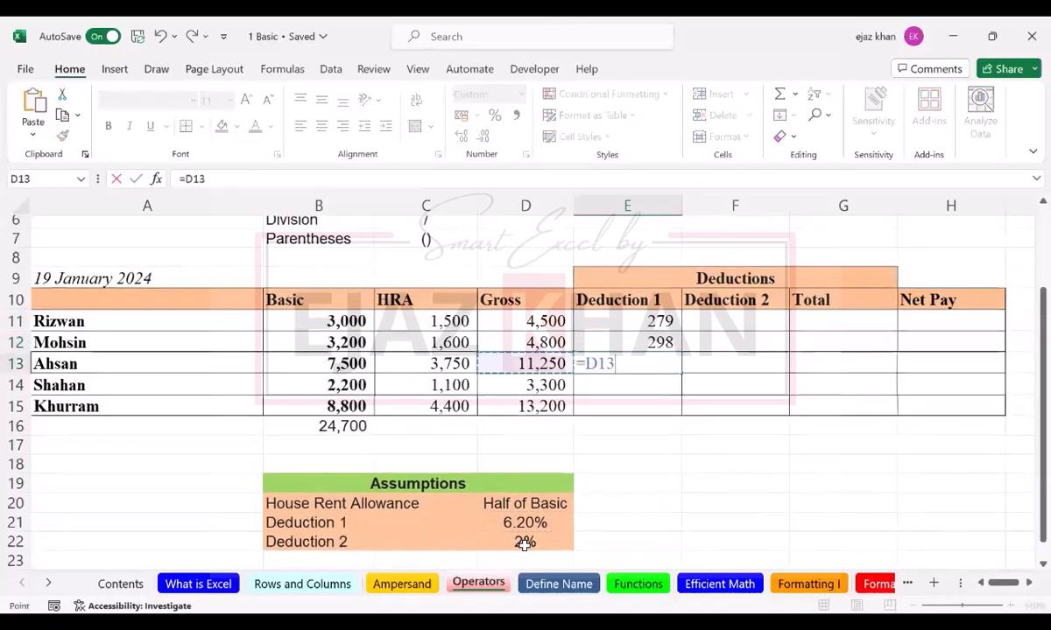
{"action": "type", "text": "*"}
{"action": "key", "text": "Down"}
{"action": "key", "text": "Down"}
{"action": "key", "text": "Down"}
{"action": "key", "text": "Left"}
{"action": "key", "text": "Down"}
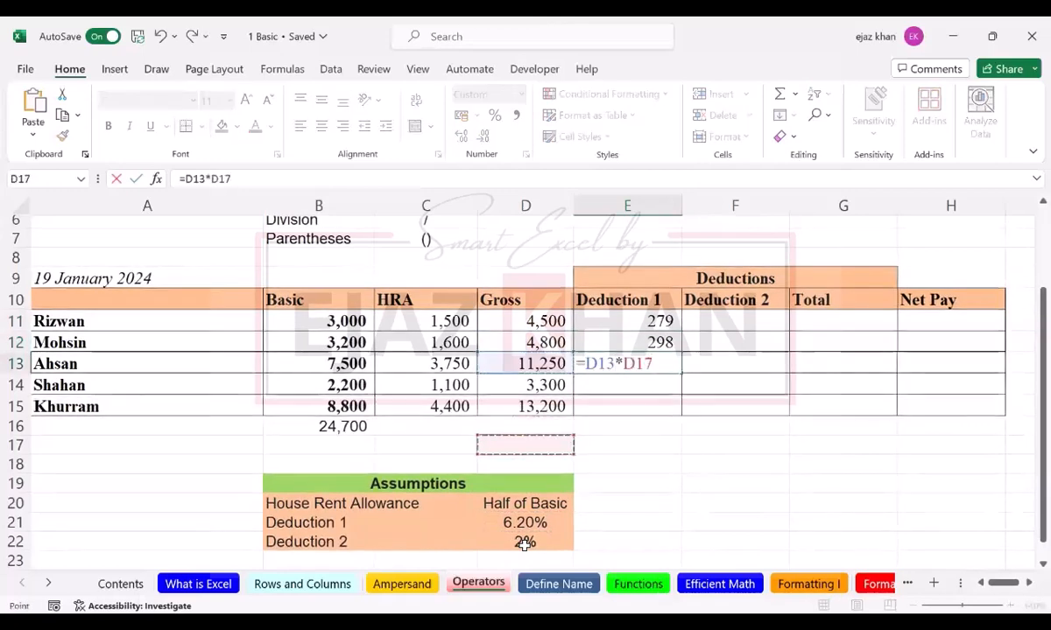
{"action": "key", "text": "Down"}
{"action": "key", "text": "Down"}
{"action": "key", "text": "Down"}
{"action": "key", "text": "Down"}
{"action": "key", "text": "Return"}
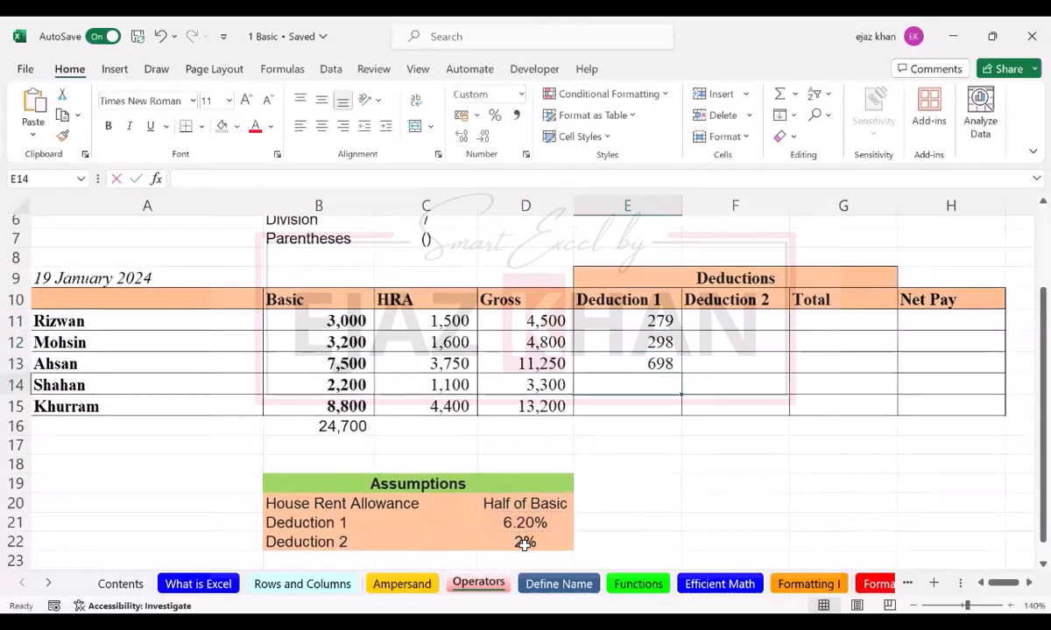
- Calculate Deduction 1 for the fourth employee in E14 with the formula =D14*D21
{"action": "type", "text": "="}
{"action": "key", "text": "Left"}
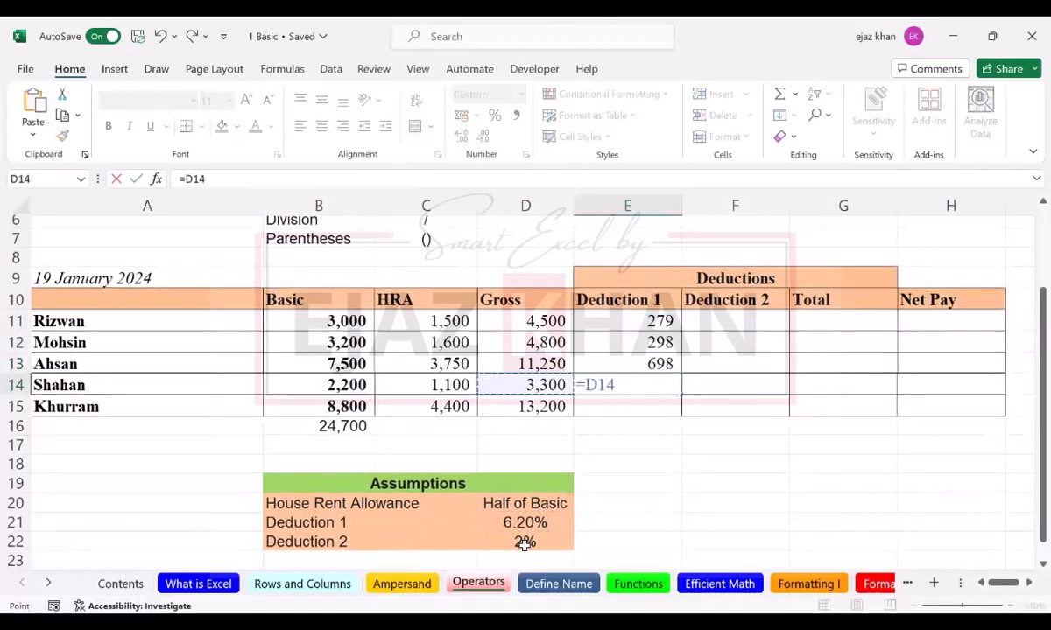
{"action": "type", "text": "*"}
{"action": "key", "text": "Down"}
{"action": "key", "text": "Down"}
{"action": "key", "text": "Down"}
{"action": "key", "text": "Left"}
{"action": "key", "text": "Down"}
{"action": "key", "text": "Down"}
{"action": "key", "text": "Down"}
{"action": "key", "text": "Down"}
{"action": "key", "text": "Right"}
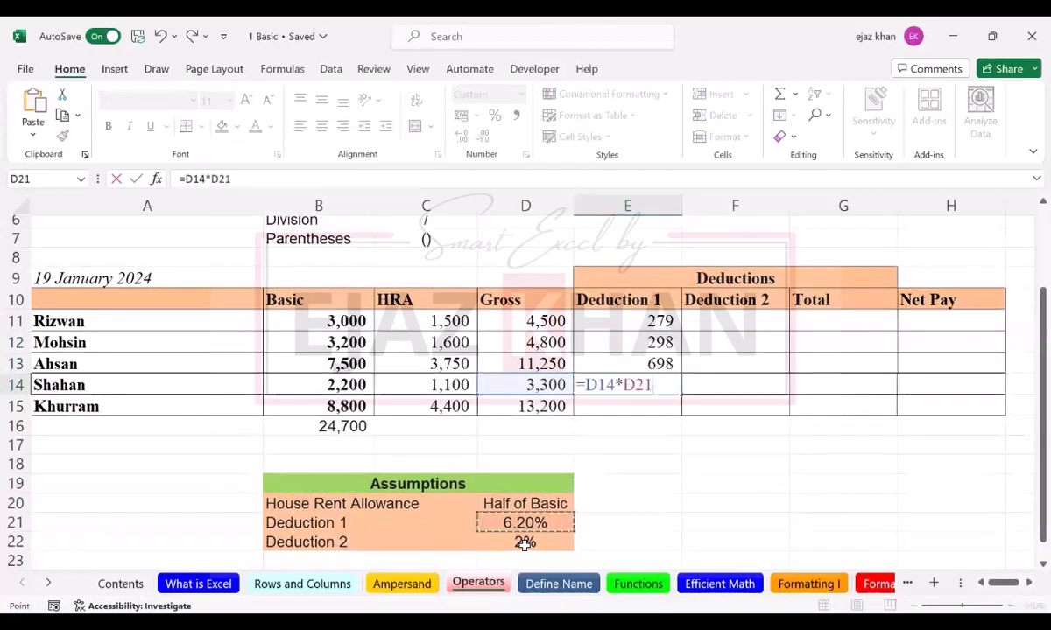
{"action": "key", "text": "Return"}
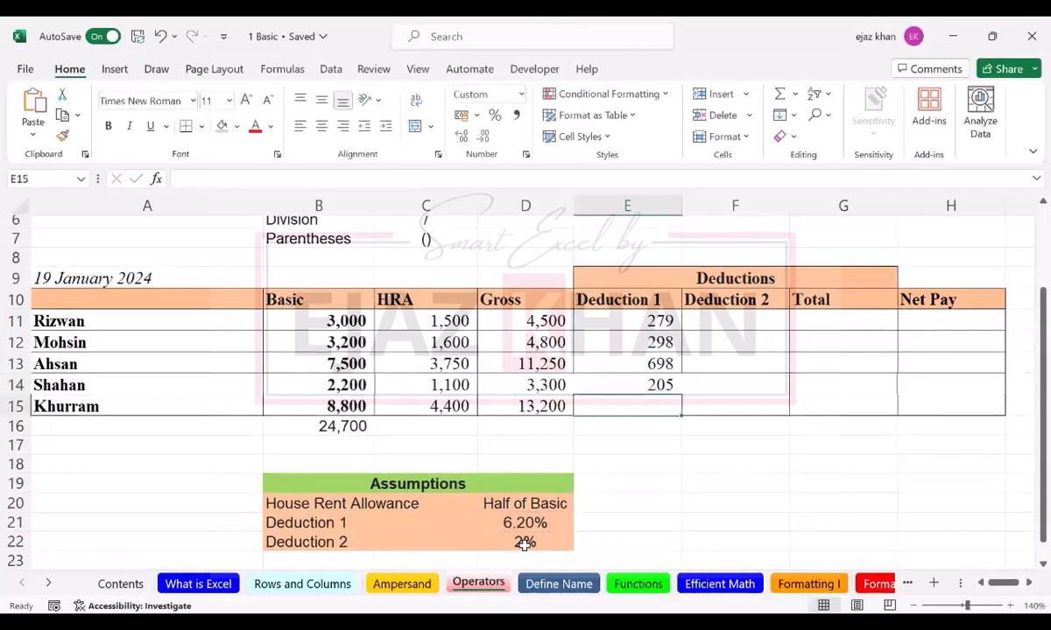
- Calculate Deduction 1 for the fifth employee in E15 with the formula =D15*D21
{"action": "type", "text": "="}
{"action": "key", "text": "Left"}
{"action": "type", "text": "*"}
{"action": "key", "text": "Down"}
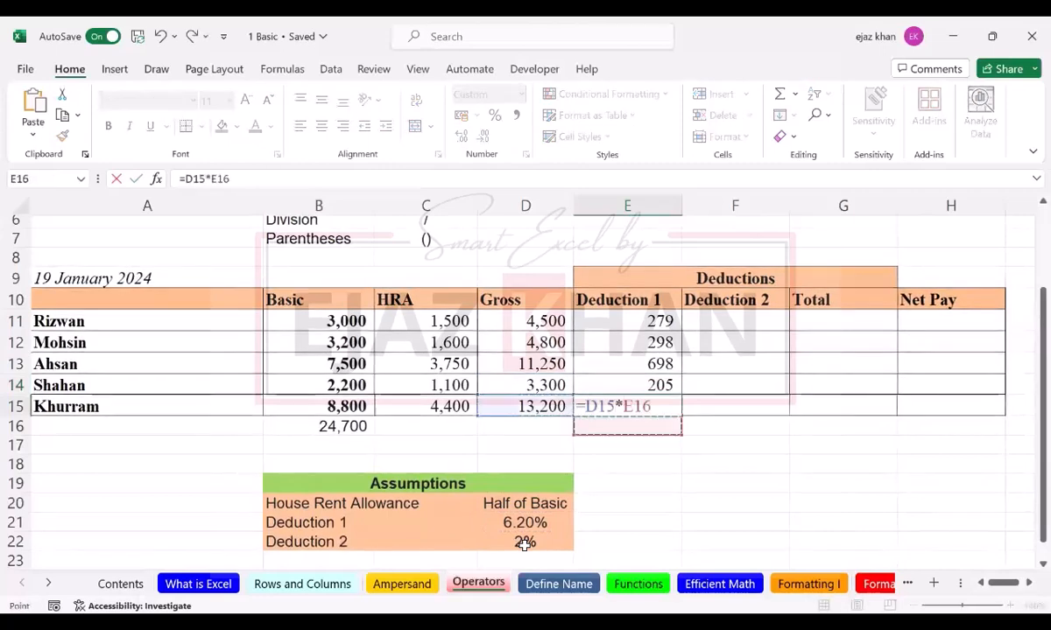
{"action": "key", "text": "Left"}
{"action": "key", "text": "Down"}
{"action": "key", "text": "Down"}
{"action": "key", "text": "Down"}
{"action": "key", "text": "Down"}
{"action": "key", "text": "Down"}
{"action": "key", "text": "Return"}
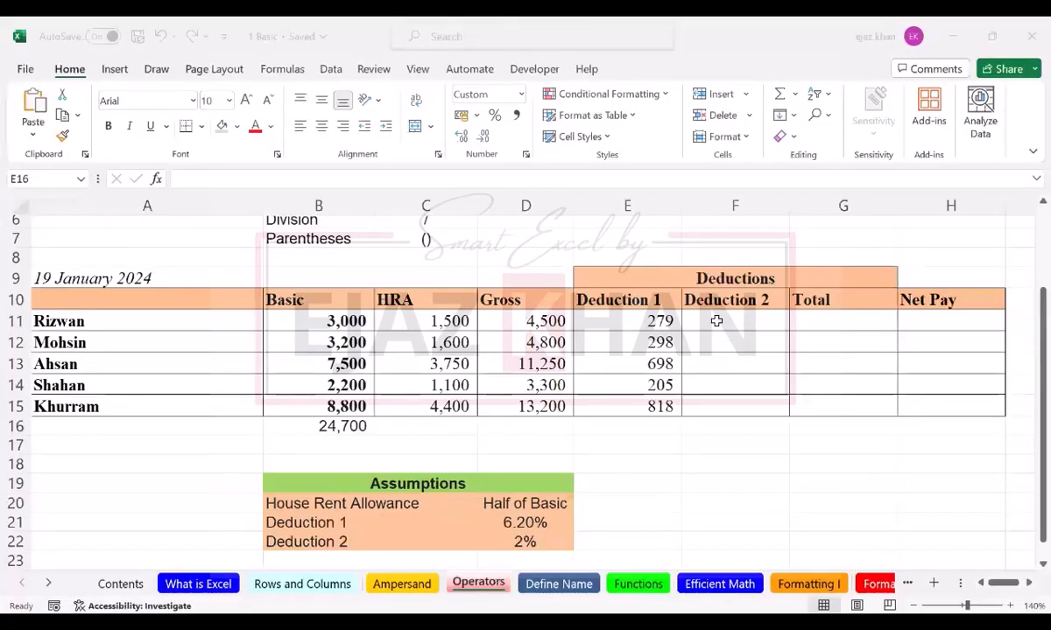
- Calculate Deduction 2 for the first employee in F11 by multiplying Gross by the Deduction 2 rate with =D11*D22
{"action": "left_click", "coordinate": [716, 322]}
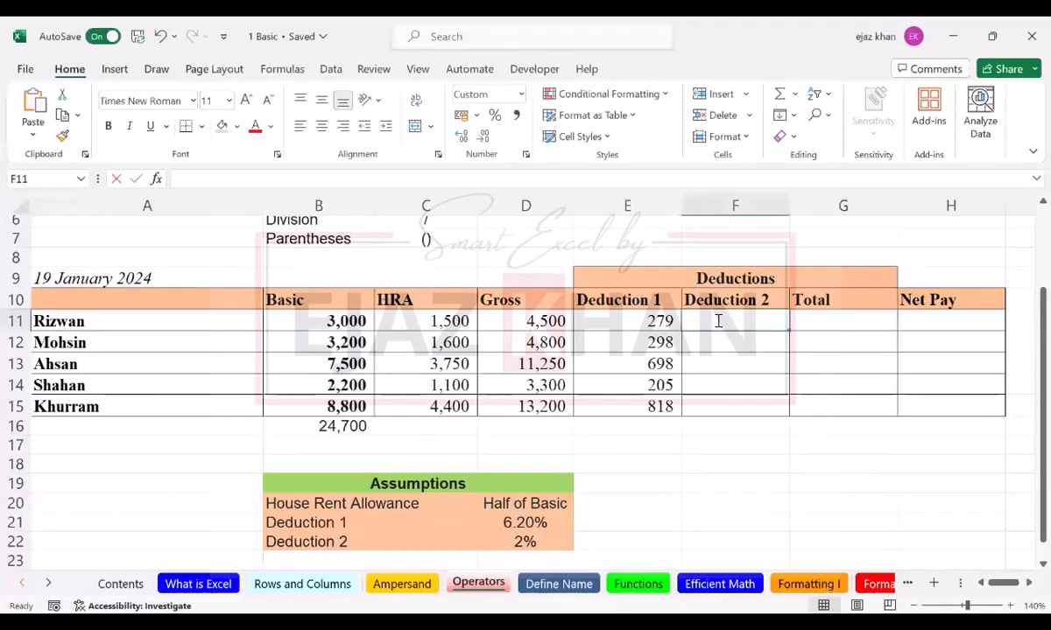
{"action": "type", "text": "="}
{"action": "key", "text": "Down"}
{"action": "key", "text": "Down"}
{"action": "key", "text": "Down"}
{"action": "key", "text": "Down"}
{"action": "key", "text": "Left"}
{"action": "key", "text": "Down"}
{"action": "key", "text": "Down"}
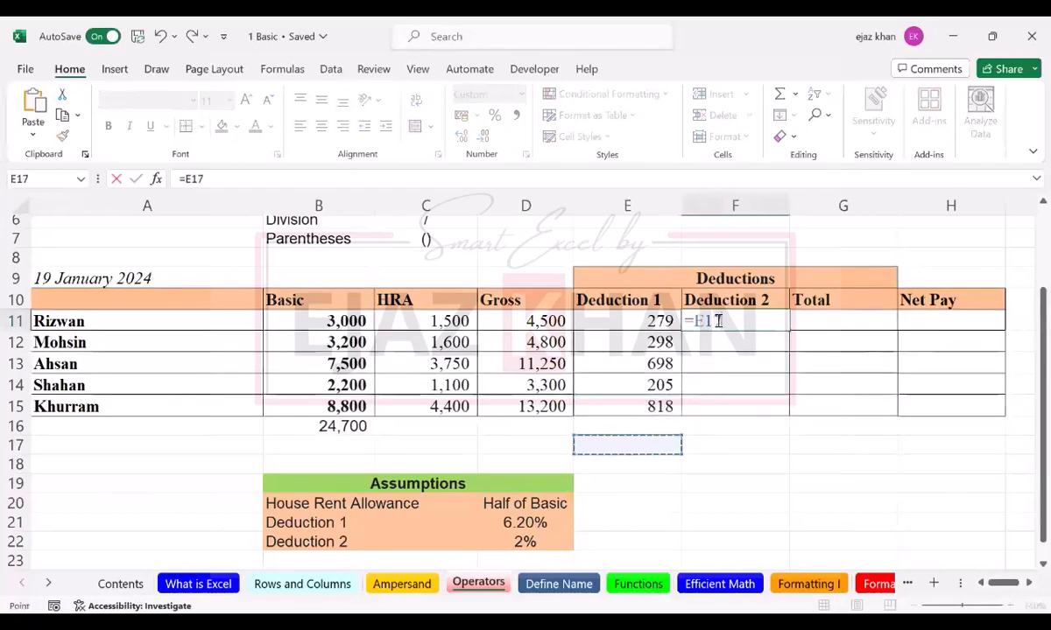
{"action": "key", "text": "Up"}
{"action": "key", "text": "Up"}
{"action": "key", "text": "Up"}
{"action": "key", "text": "Up"}
{"action": "key", "text": "Up"}
{"action": "key", "text": "Up"}
{"action": "key", "text": "Left"}
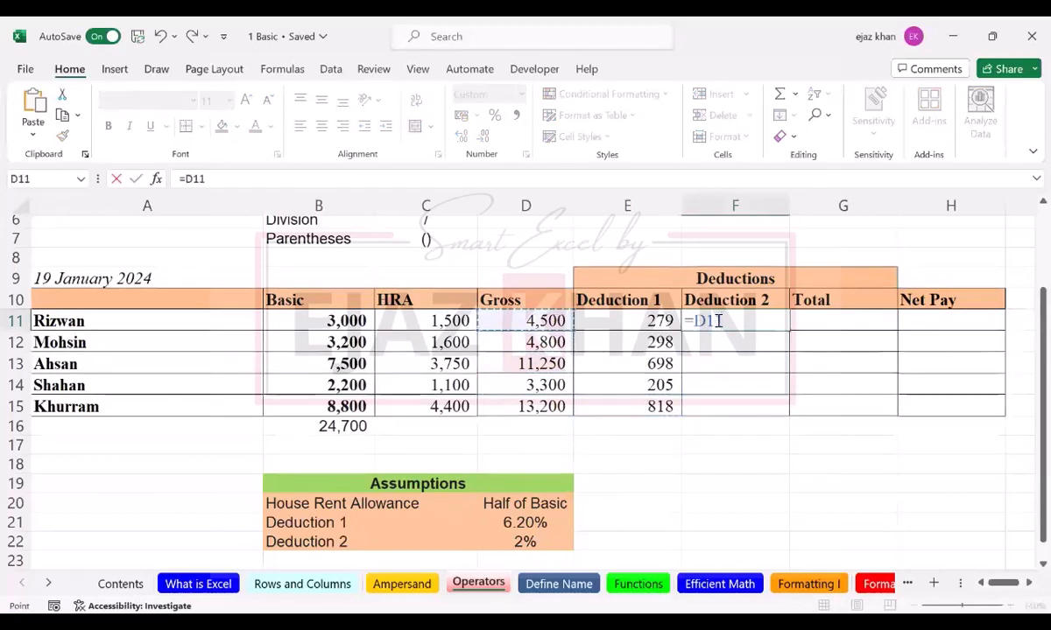
{"action": "type", "text": "*"}
{"action": "left_click", "coordinate": [528, 542]}
{"action": "key", "text": "Return"}
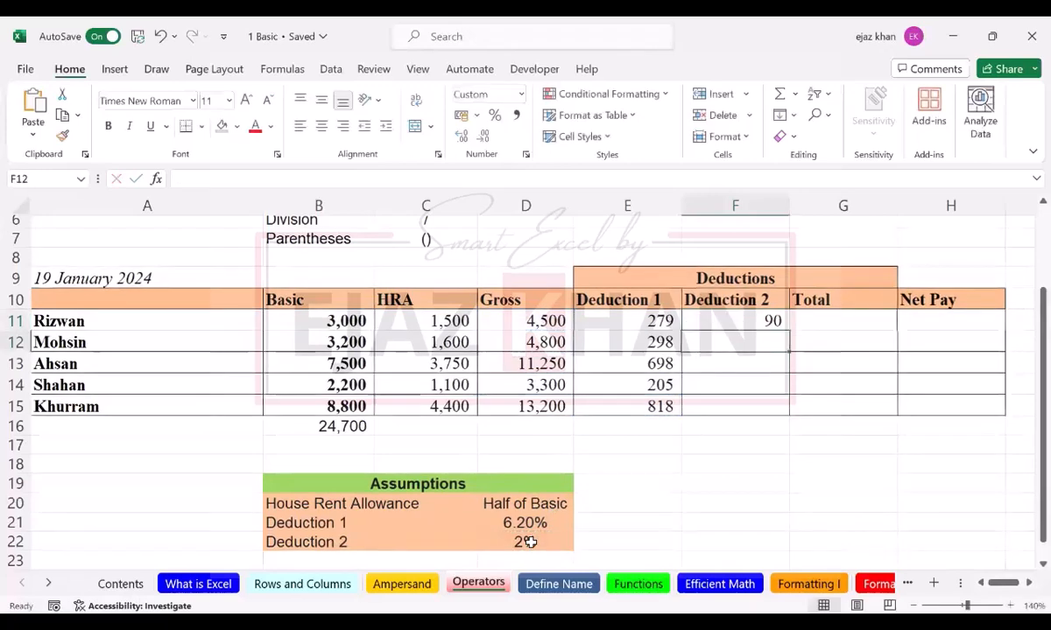
- Calculate Deduction 2 for the second employee in F12 with the formula =D12*D22
{"action": "type", "text": "="}
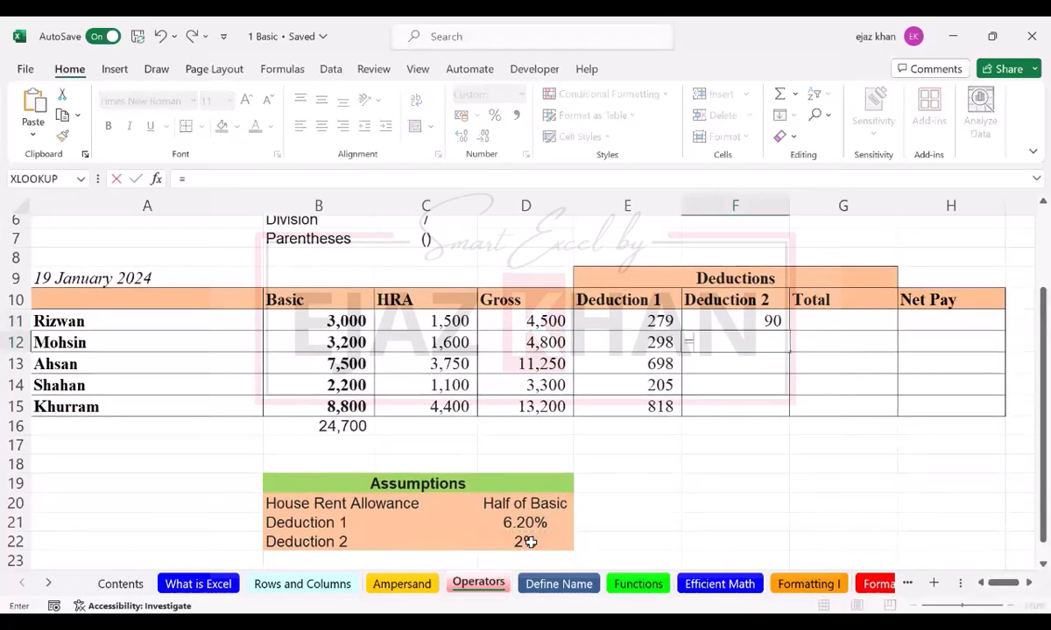
{"action": "left_click", "coordinate": [521, 347]}
{"action": "type", "text": "*"}
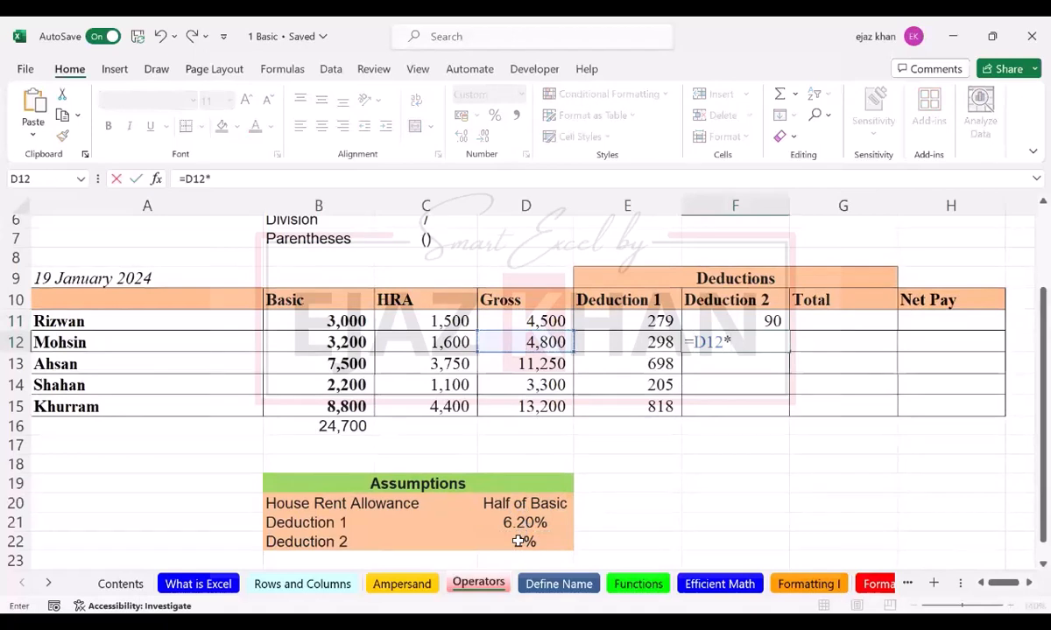
{"action": "left_click", "coordinate": [522, 540]}
{"action": "key", "text": "Return"}
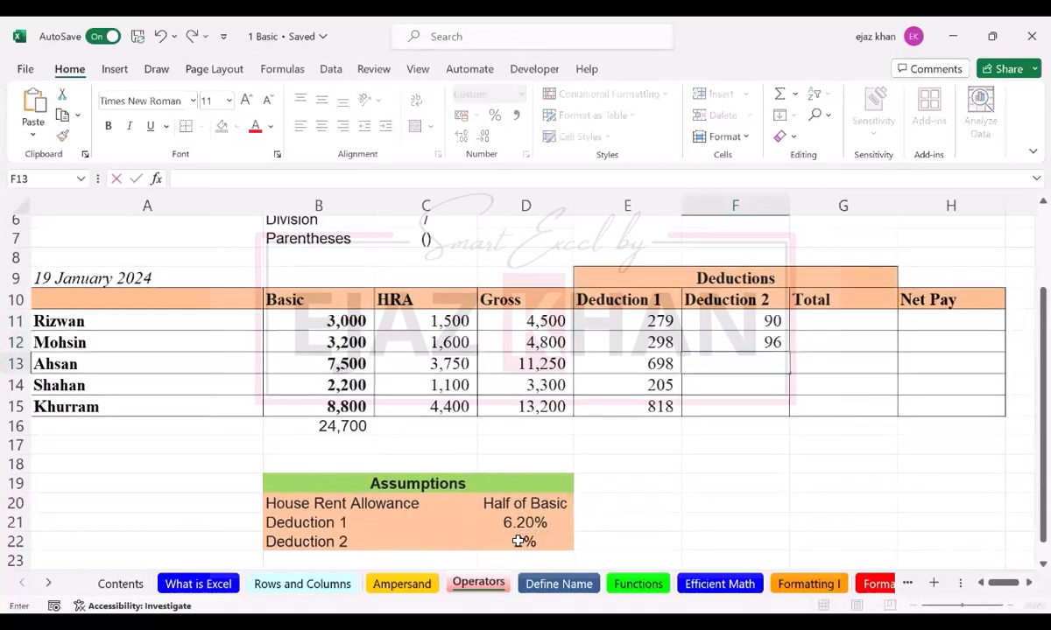
- Calculate Deduction 2 for the third employee in F13 with the formula =D13*D22
{"action": "type", "text": "="}
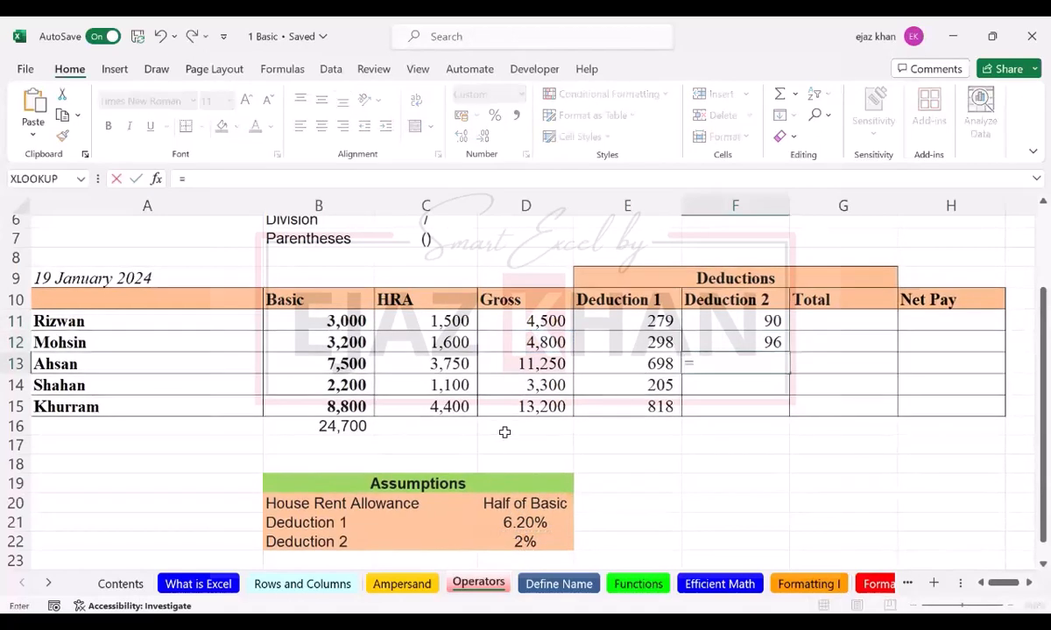
{"action": "left_click", "coordinate": [545, 363]}
{"action": "type", "text": "*"}
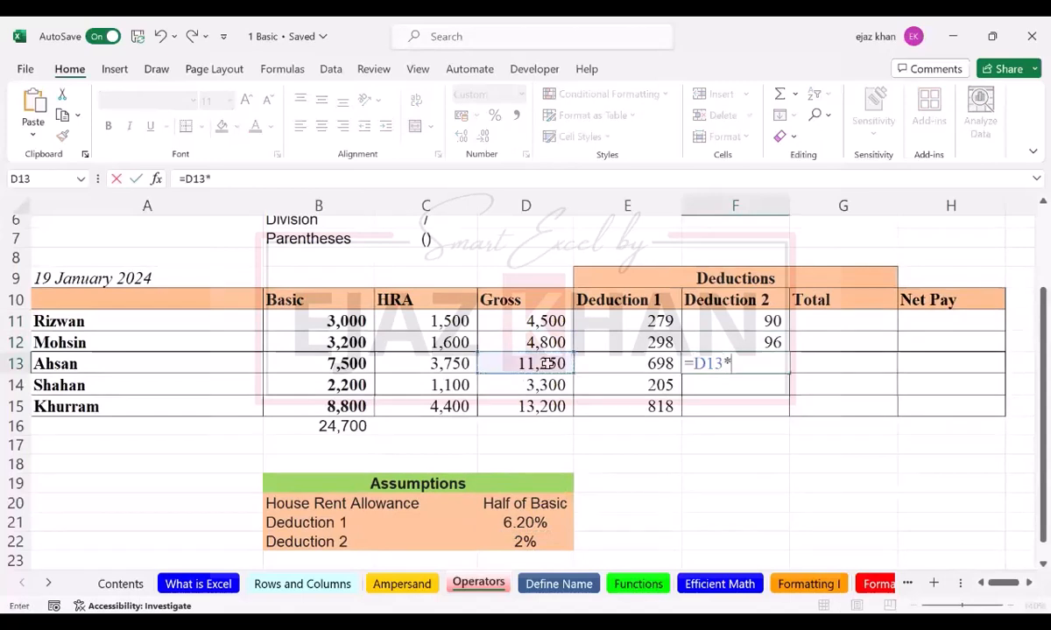
{"action": "left_click", "coordinate": [524, 542]}
{"action": "key", "text": "Return"}
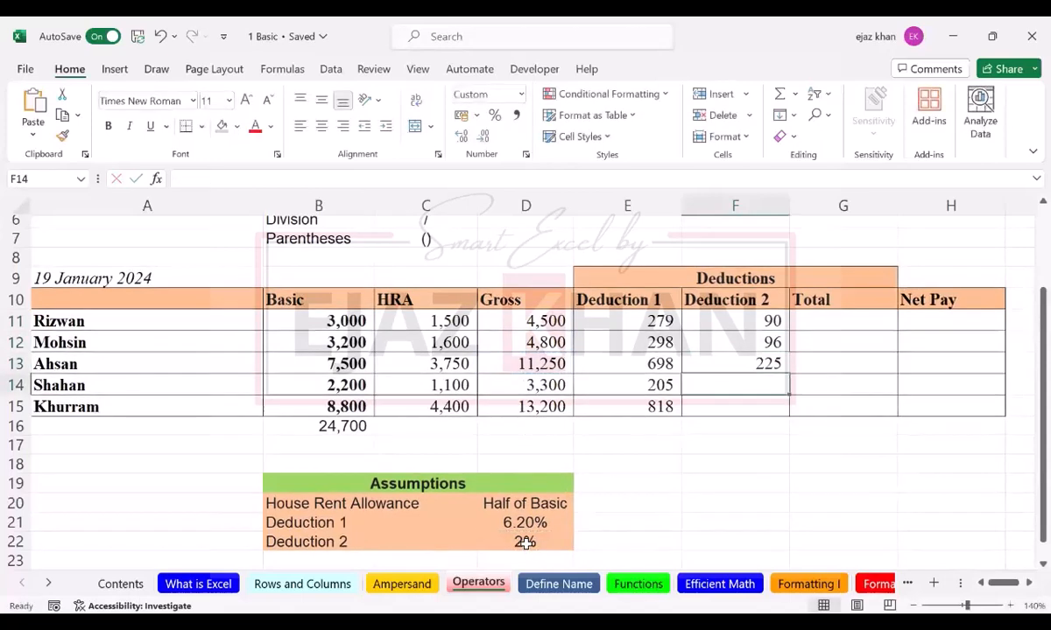
- Calculate Deduction 2 for the fourth employee in F14 with the formula =D14*D22
{"action": "type", "text": "="}
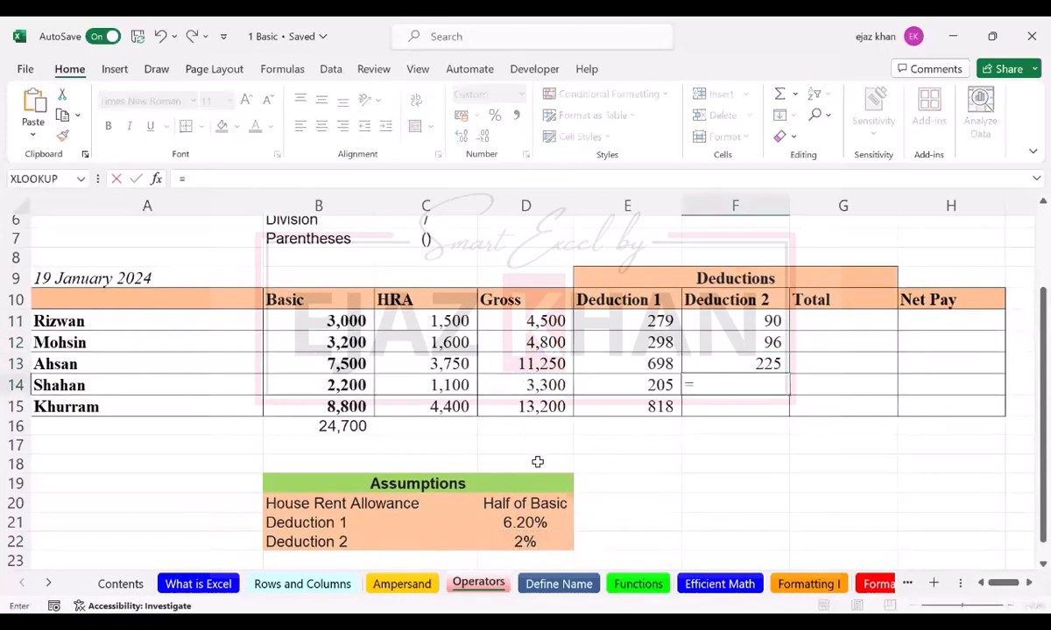
{"action": "left_click", "coordinate": [513, 385]}
{"action": "type", "text": "*"}
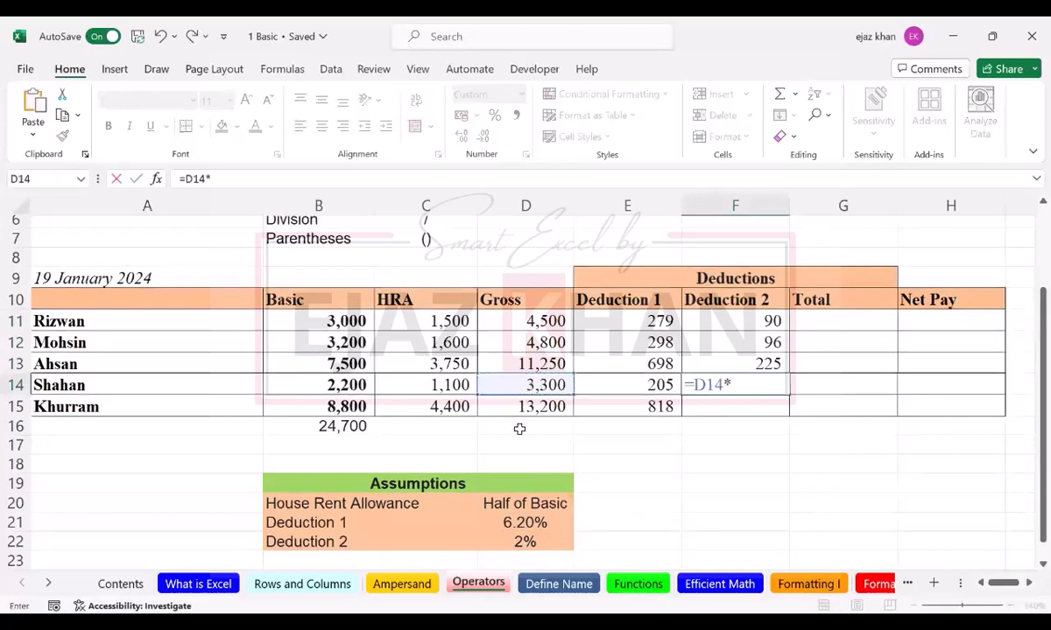
{"action": "left_click", "coordinate": [521, 542]}
{"action": "key", "text": "Return"}
- Calculate Deduction 2 for the fifth employee in F15 with the formula =D15*D22
{"action": "type", "text": "="}
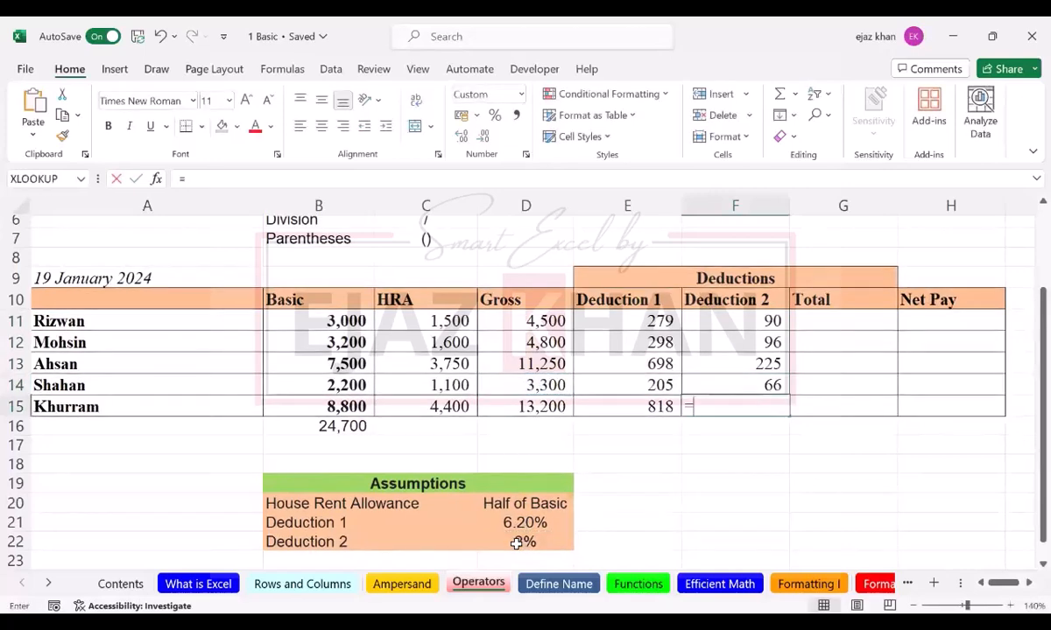
{"action": "type", "text": "*"}
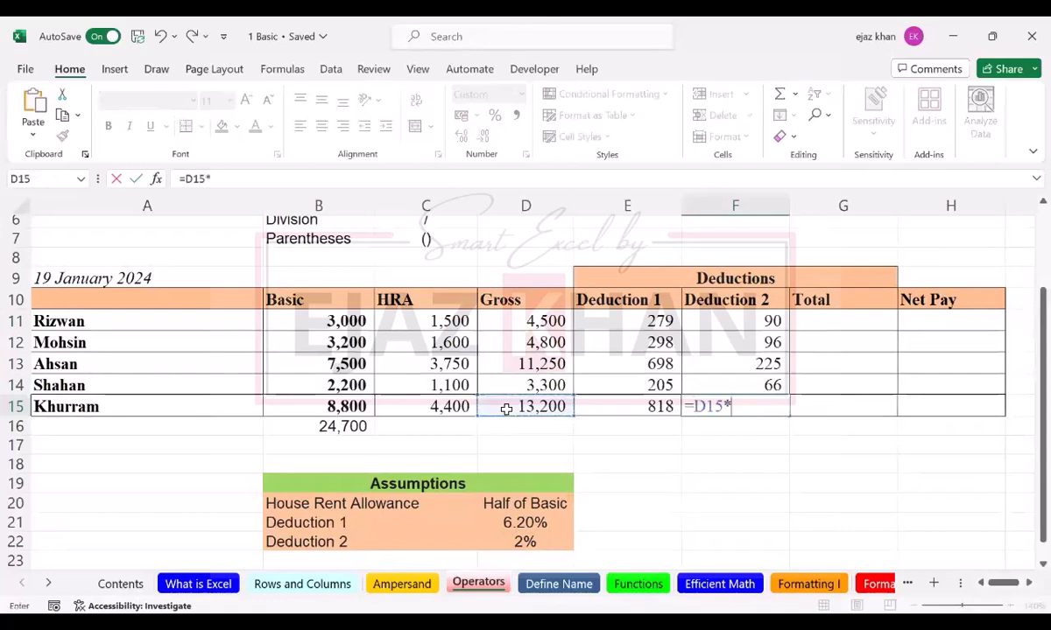
{"action": "left_click", "coordinate": [517, 540]}
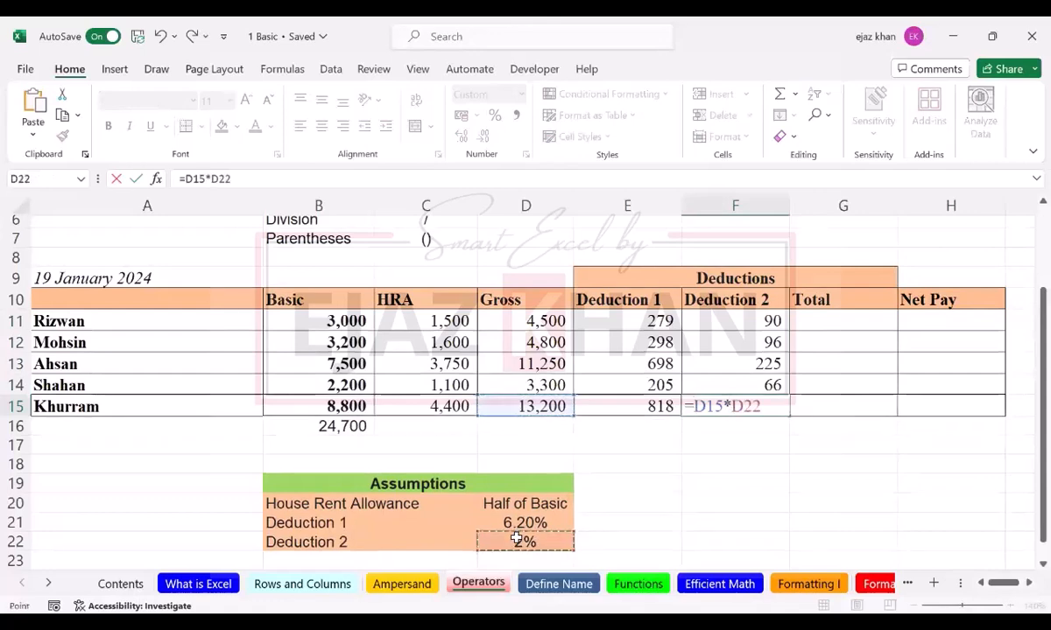
{"action": "key", "text": "Return"}
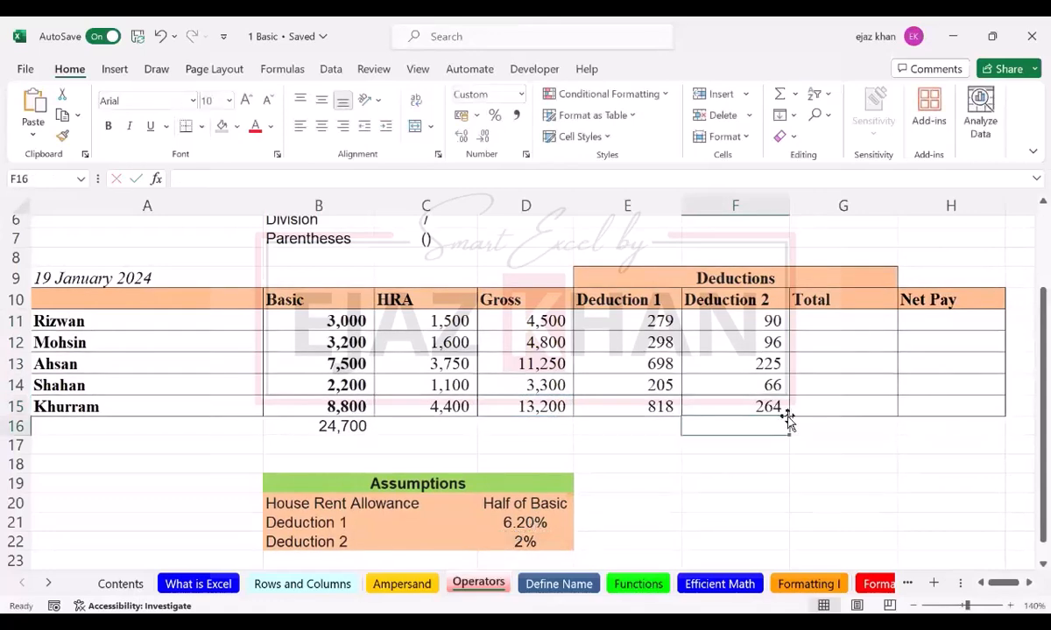
- Calculate the first employee's total deductions in G11 by adding both deductions with =E11+F11
{"action": "left_click", "coordinate": [838, 320]}
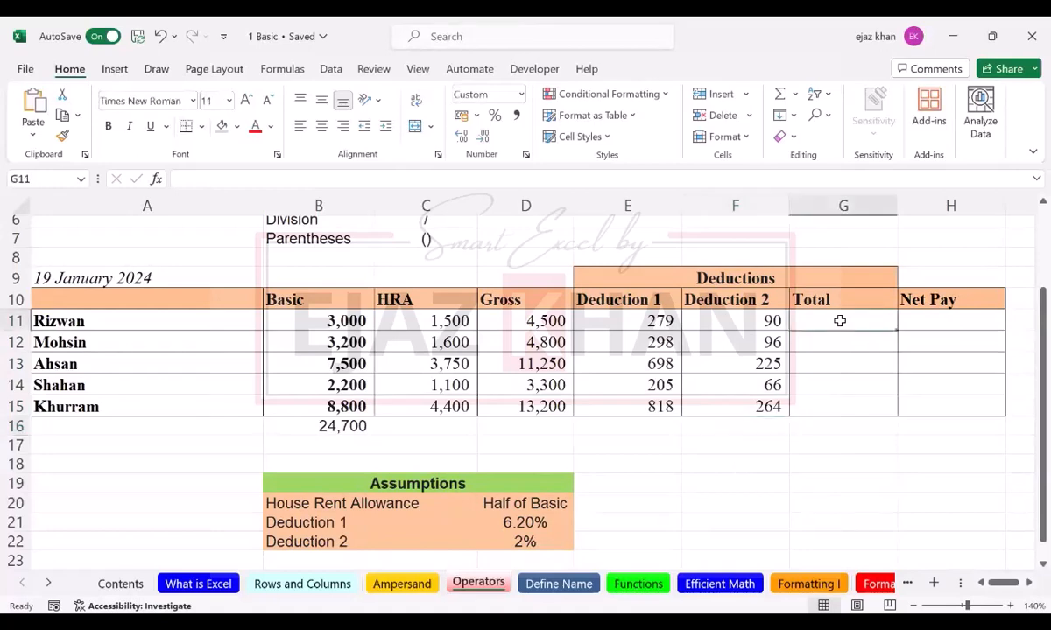
{"action": "left_click", "coordinate": [538, 320]}
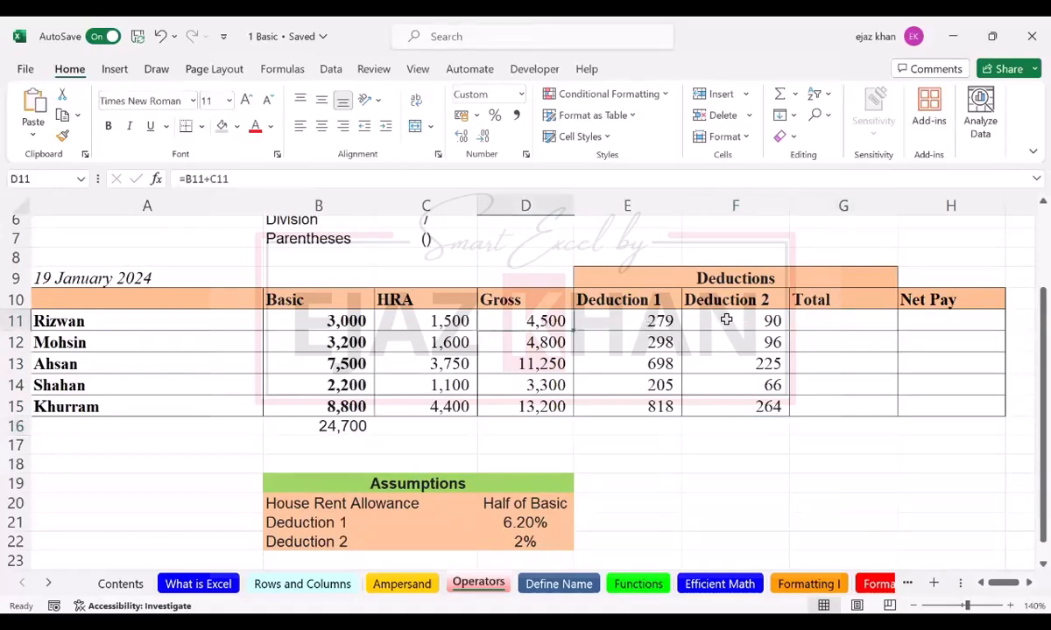
{"action": "left_click", "coordinate": [823, 320]}
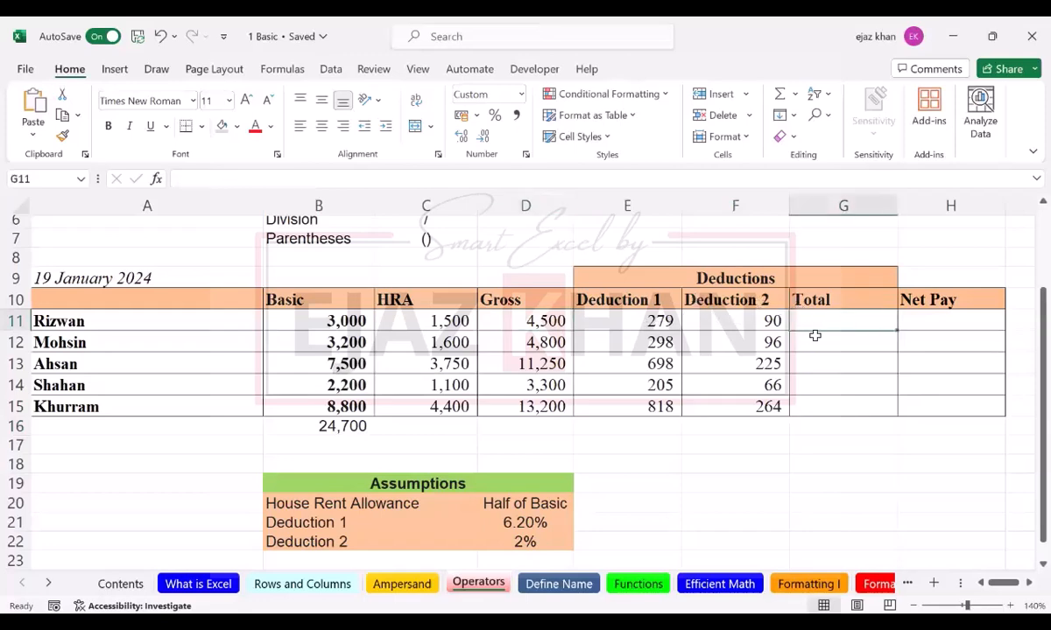
{"action": "type", "text": "="}
{"action": "left_click", "coordinate": [647, 322]}
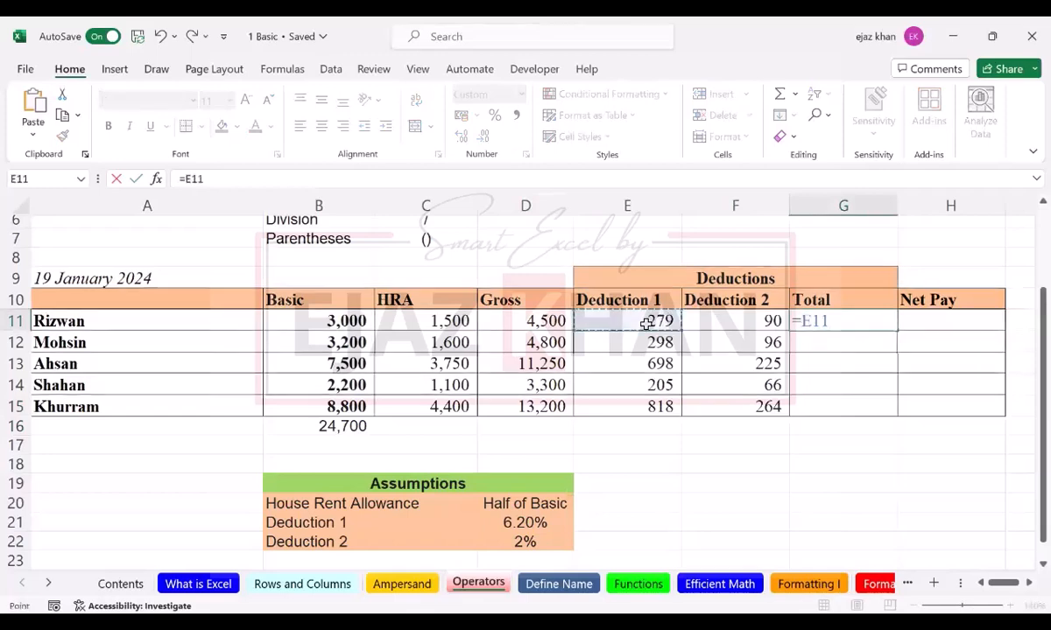
{"action": "type", "text": "+"}
{"action": "left_click", "coordinate": [707, 322]}
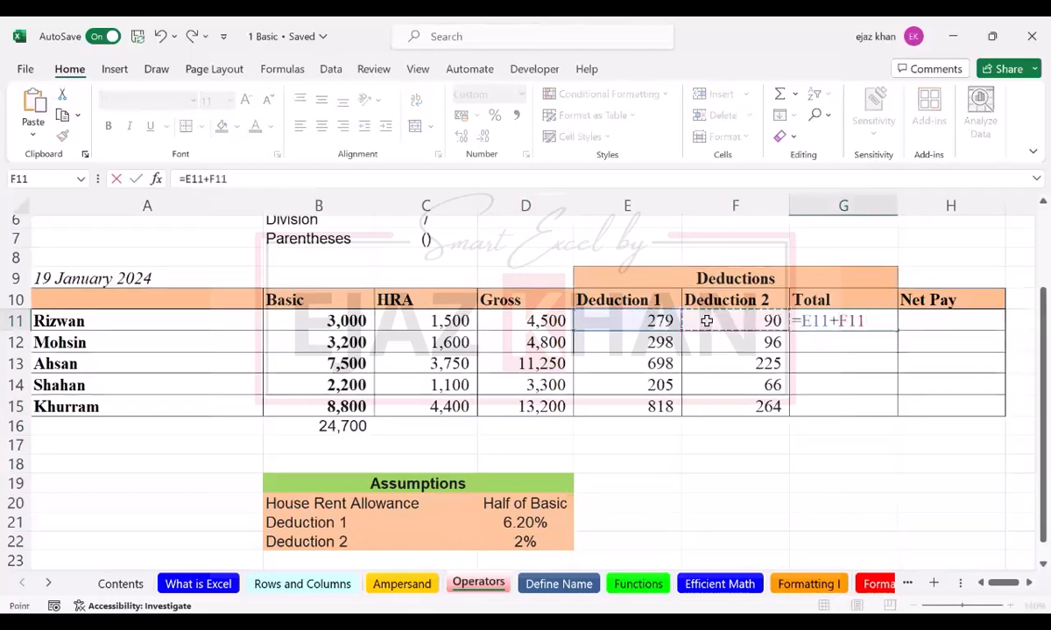
{"action": "key", "text": "Return"}
- Calculate the first employee's Net Pay in H11 by subtracting total deductions from Gross with =D11-G11
{"action": "double_click", "coordinate": [936, 321]}
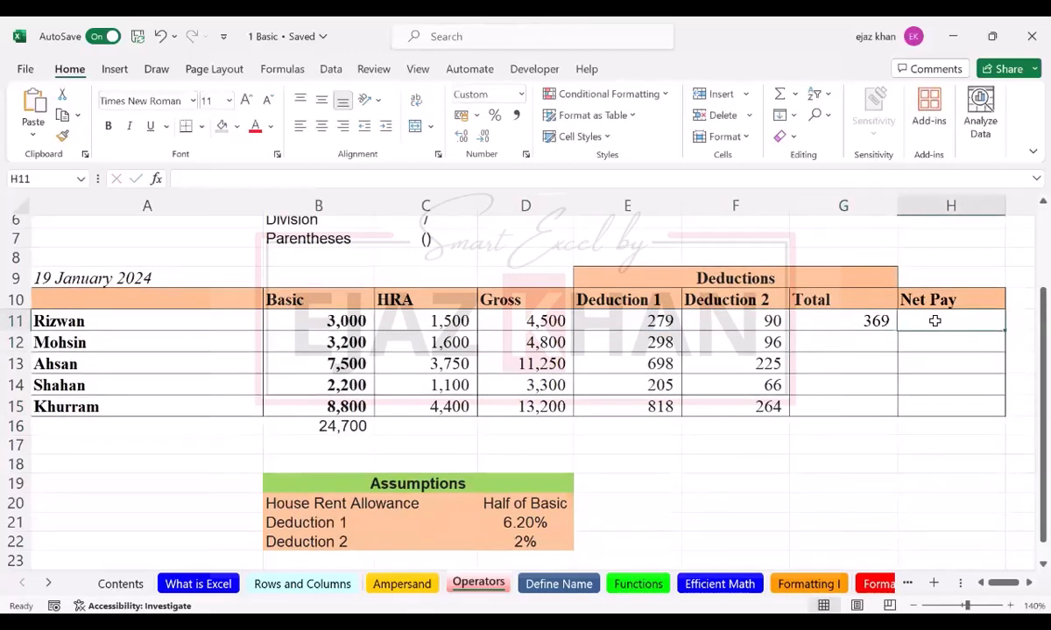
{"action": "type", "text": "="}
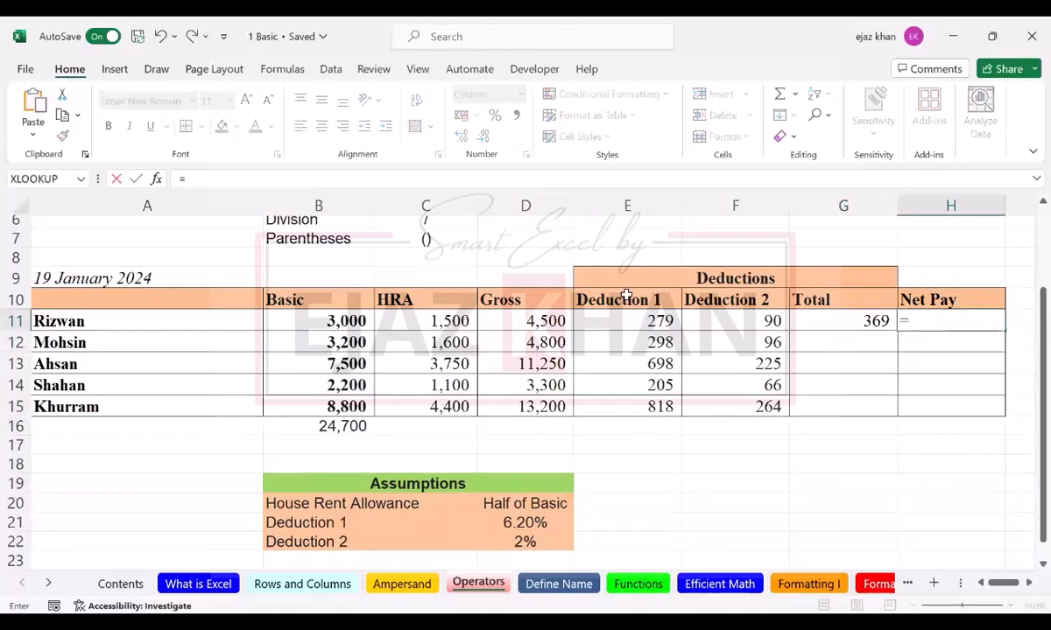
{"action": "left_click", "coordinate": [545, 322]}
{"action": "type", "text": "-"}
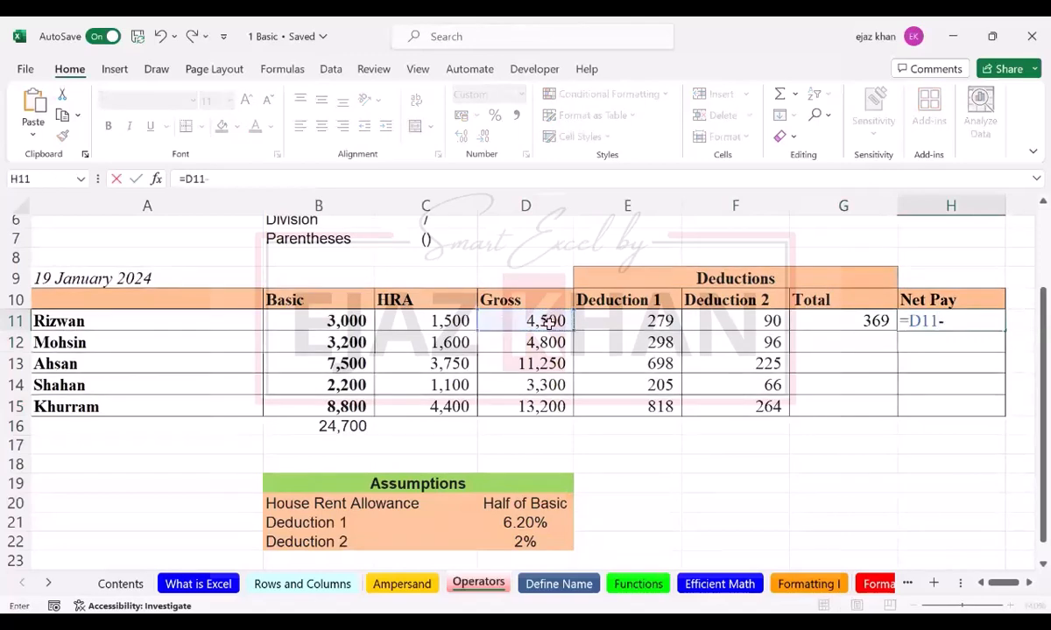
{"action": "left_click", "coordinate": [818, 324]}
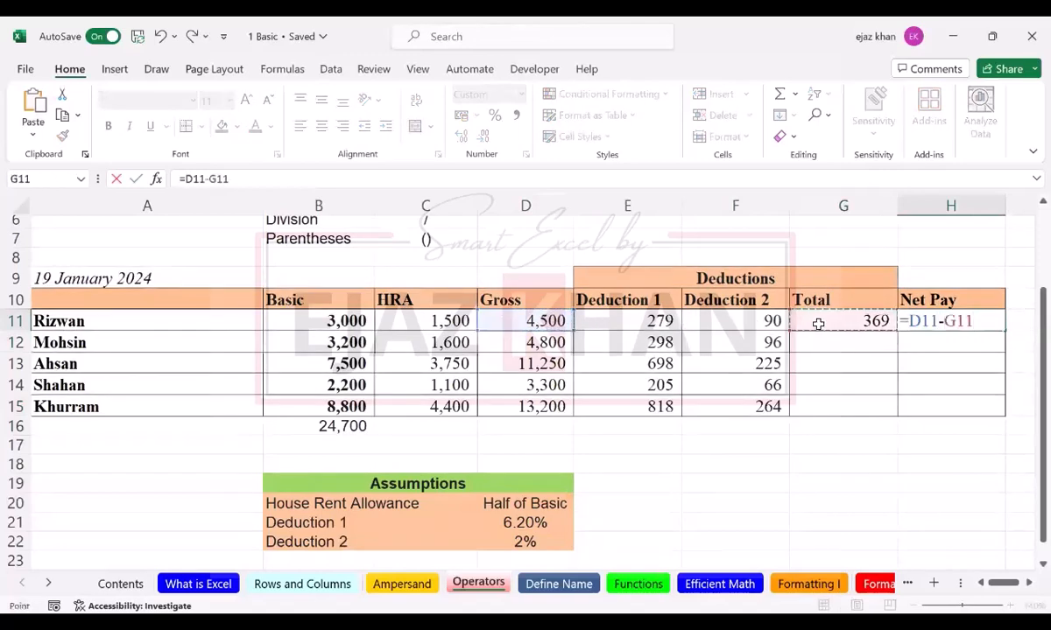
{"action": "key", "text": "ctrl+Return"}
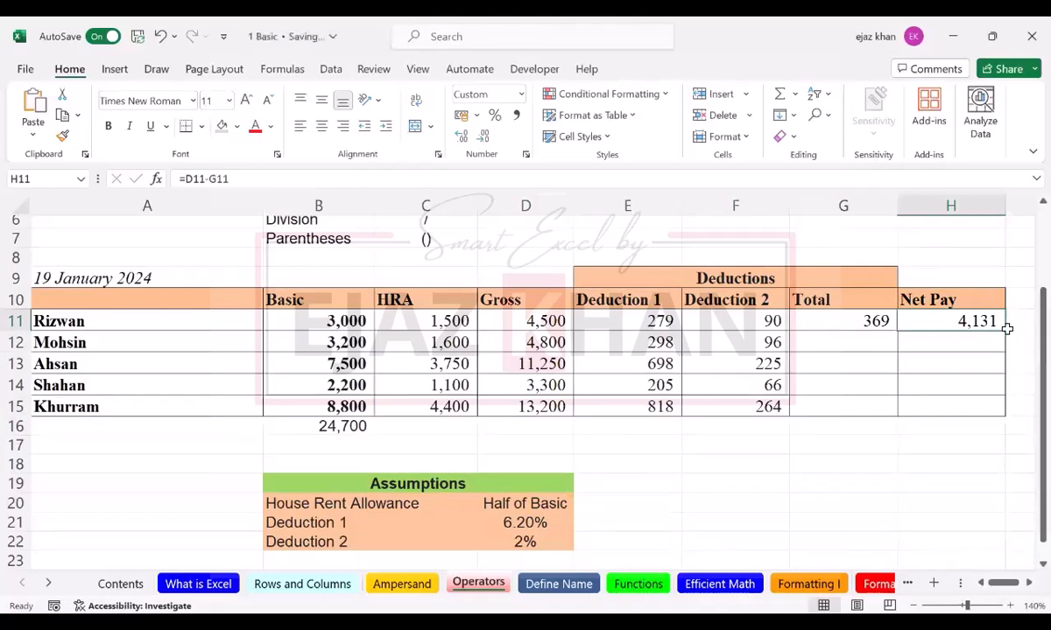
- Fill the Total formula from G11 down to G15 and the Net Pay formula from H11 down to H15
{"action": "left_click", "coordinate": [875, 324]}
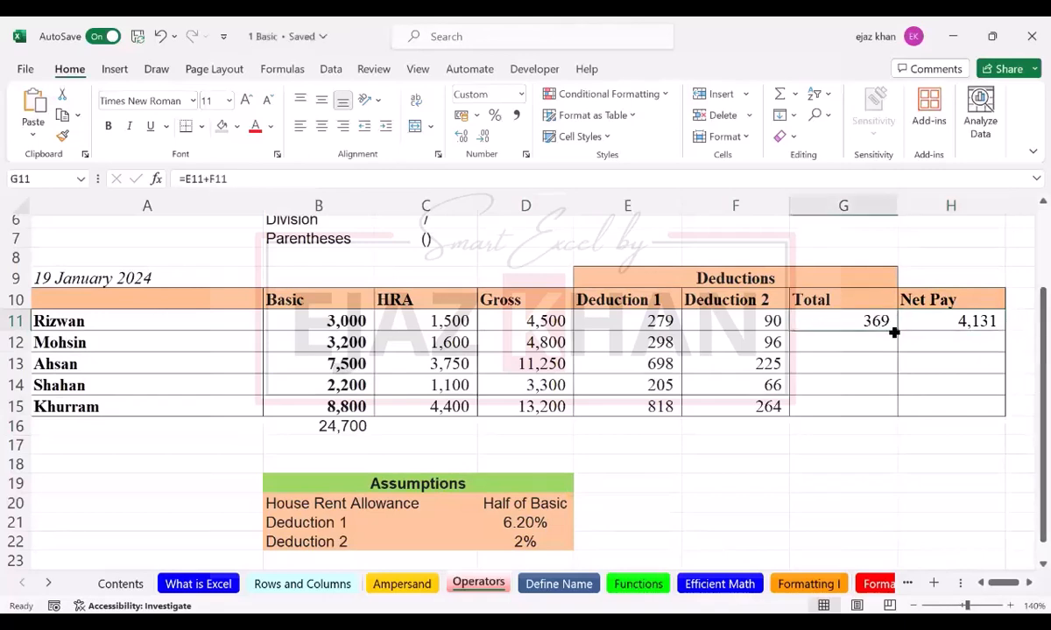
{"action": "left_click_drag", "start_coordinate": [897, 328], "coordinate": [893, 408]}
{"action": "left_click", "coordinate": [980, 323]}
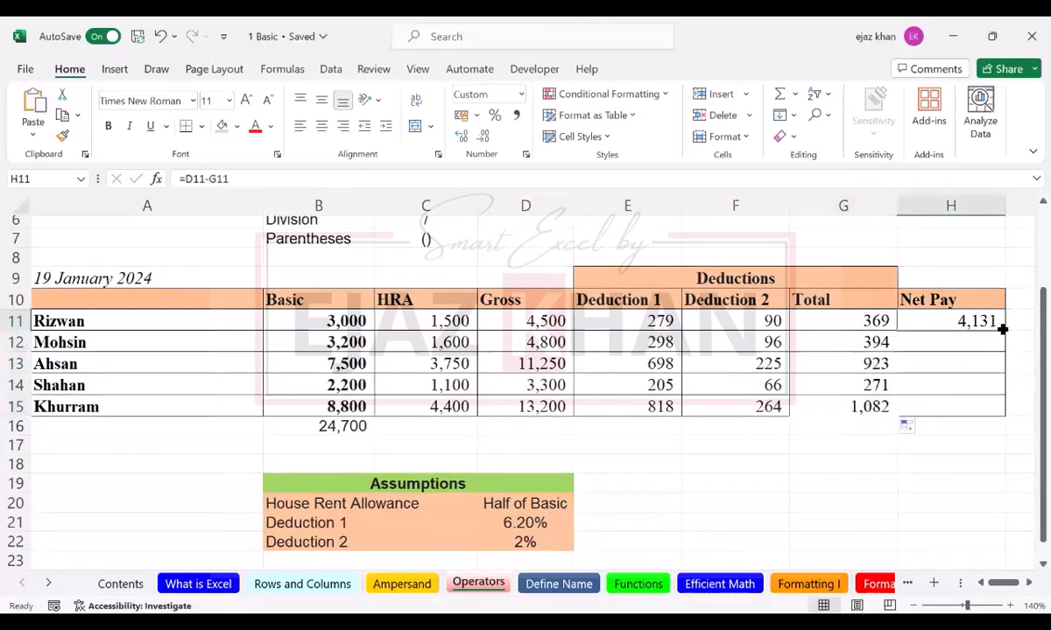
{"action": "left_click_drag", "start_coordinate": [1003, 371], "coordinate": [1001, 410]}
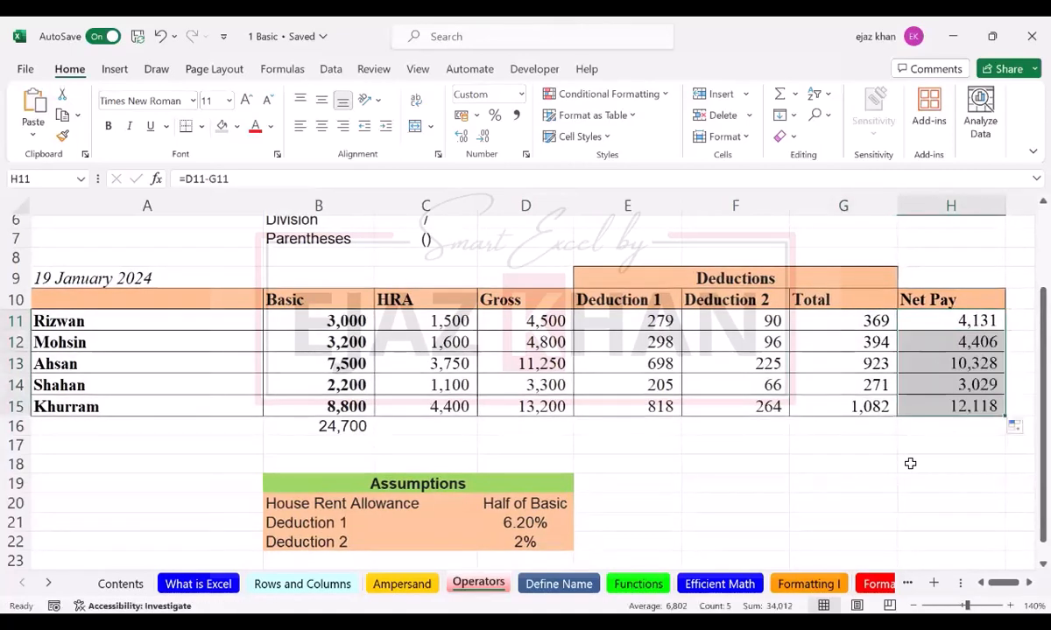
{"action": "left_click", "coordinate": [906, 465]}
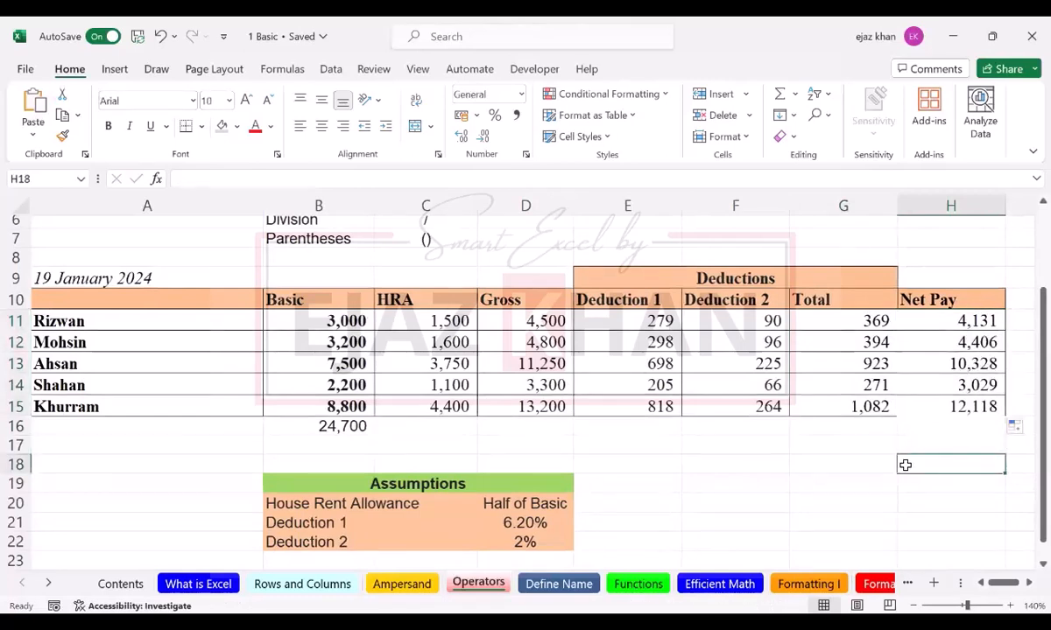